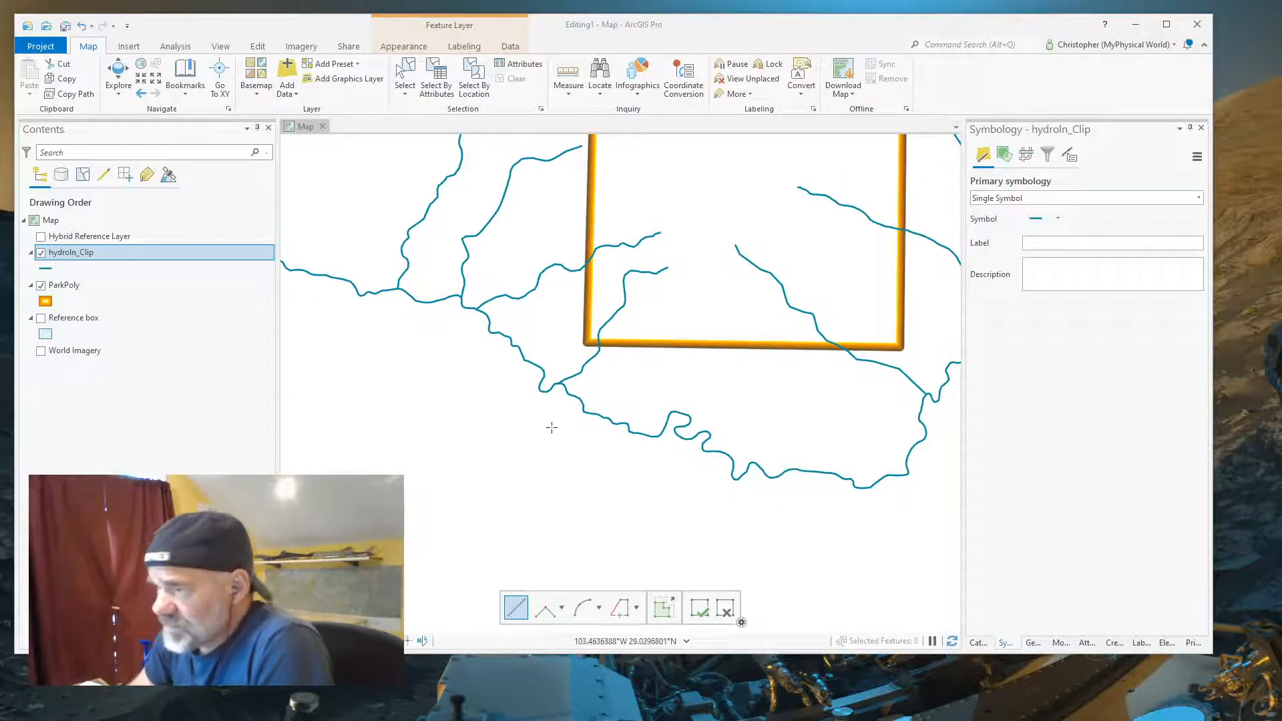
- Turn on the World Imagery layer beneath the river lines and the park boundary
scroll(521, 426, down, 2)
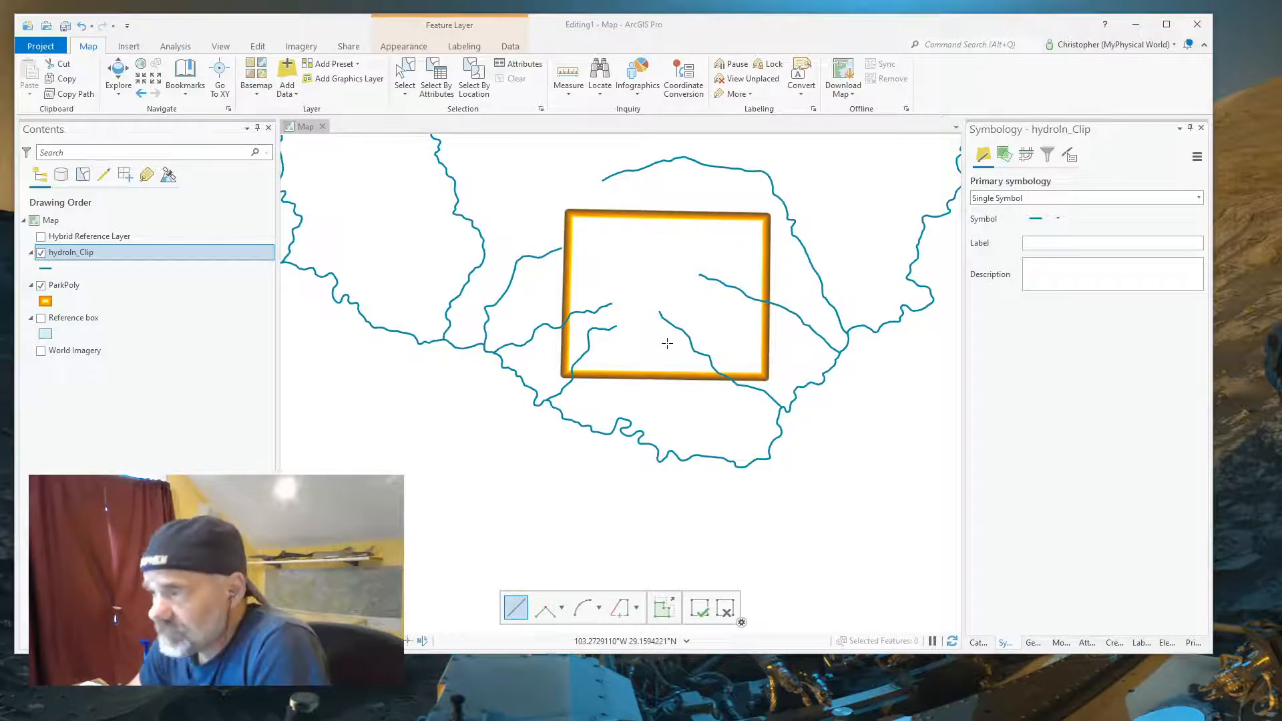
scroll(667, 343, down, 3)
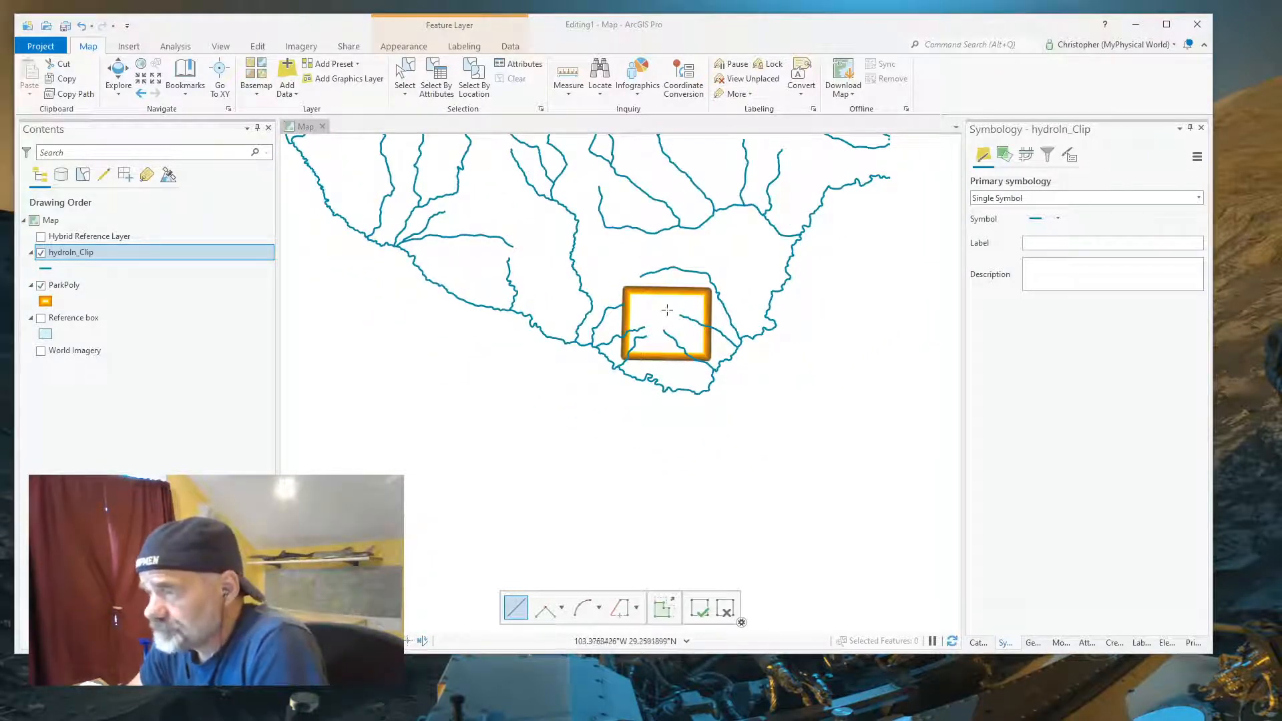
scroll(663, 304, up, 3)
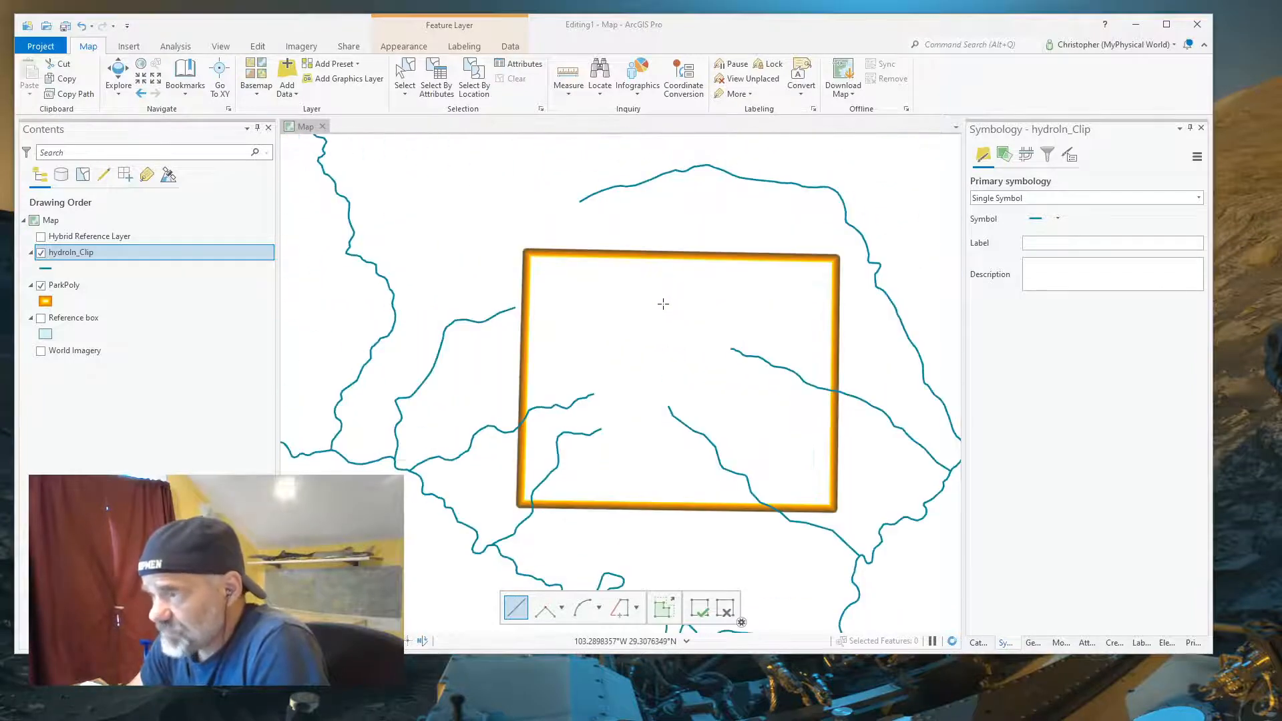
scroll(664, 304, down, 4)
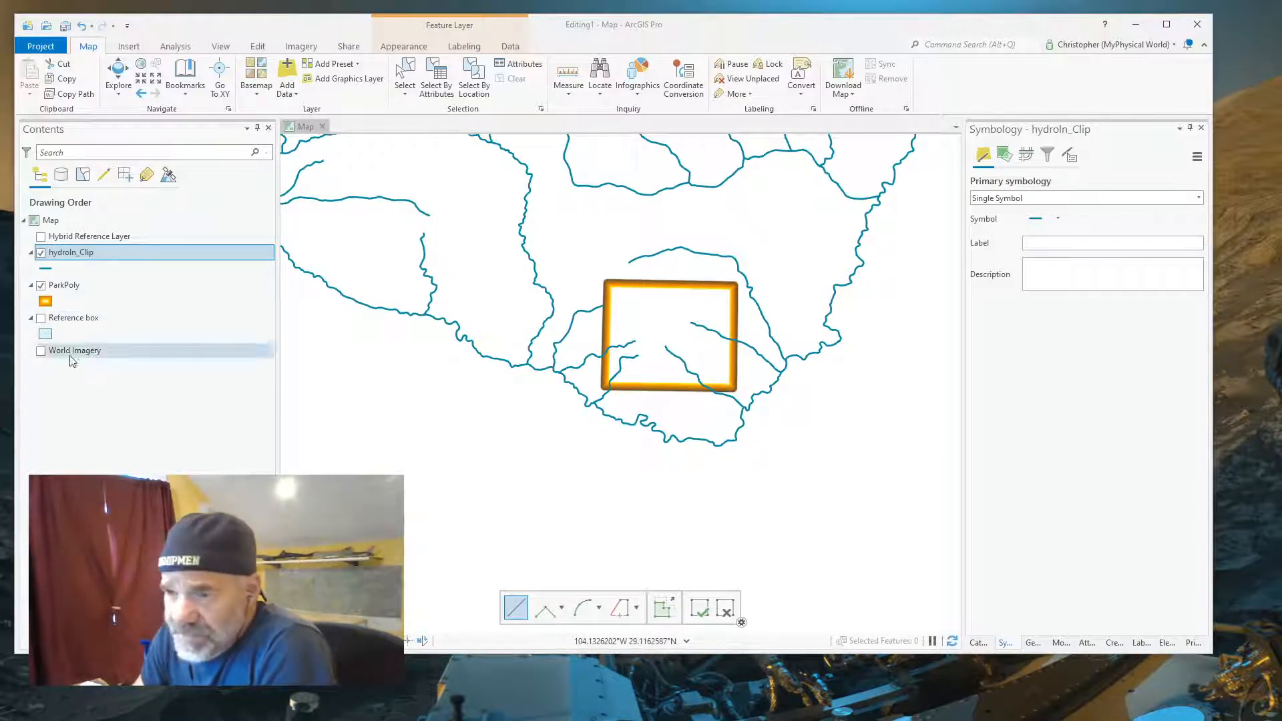
click(90, 53)
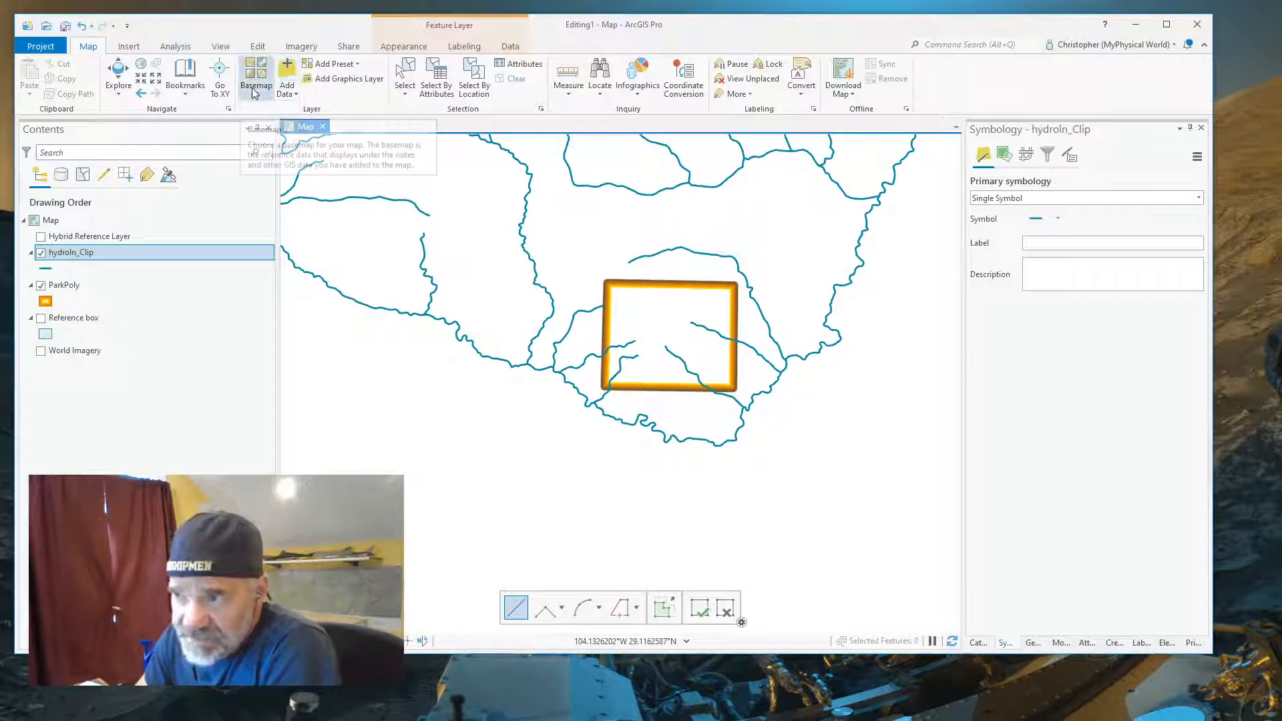
click(41, 351)
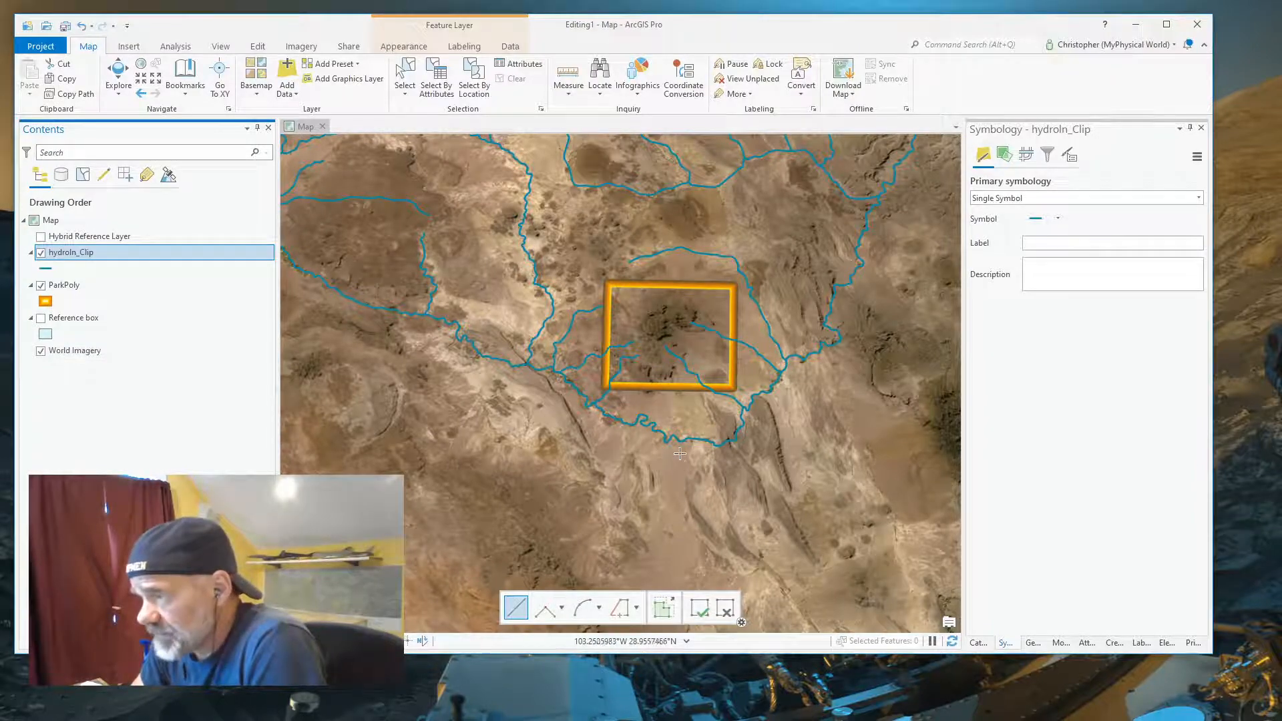
- Select the Rio Grande line segment south of the park boundary in the hydroln_Clip layer for editing
scroll(672, 467, up, 2)
scroll(621, 396, up, 3)
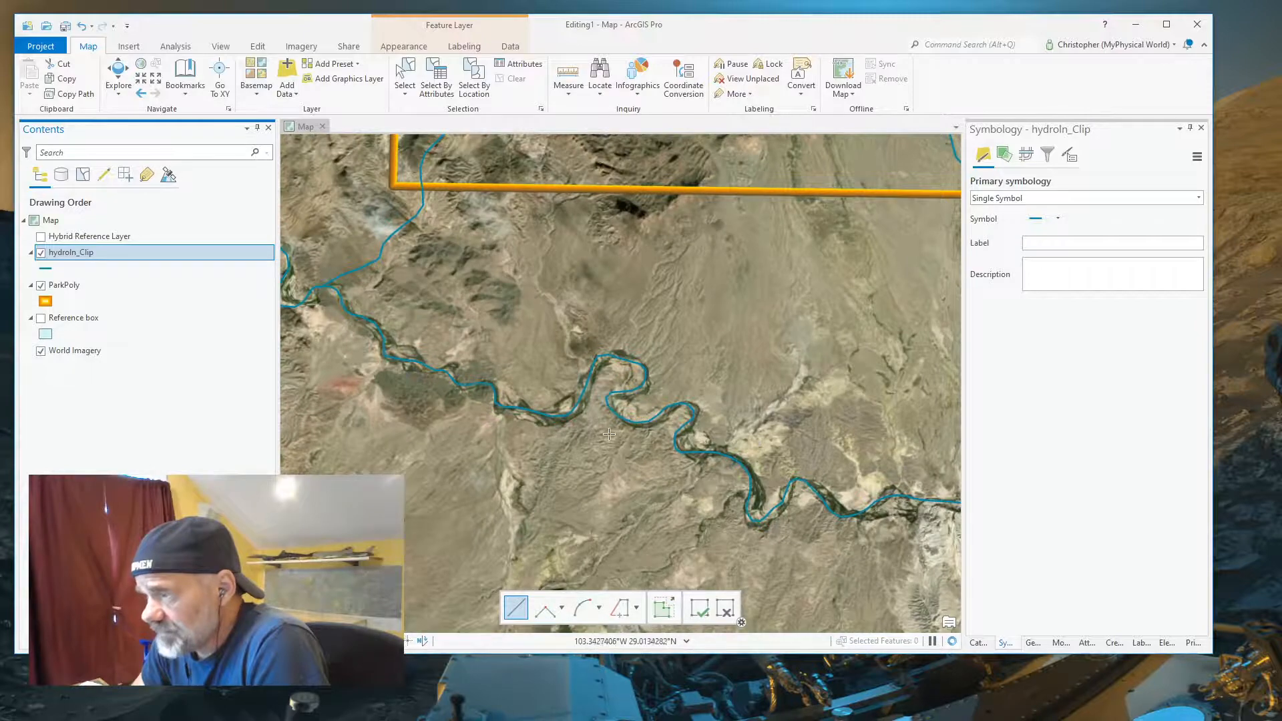
scroll(609, 434, up, 2)
scroll(630, 341, up, 3)
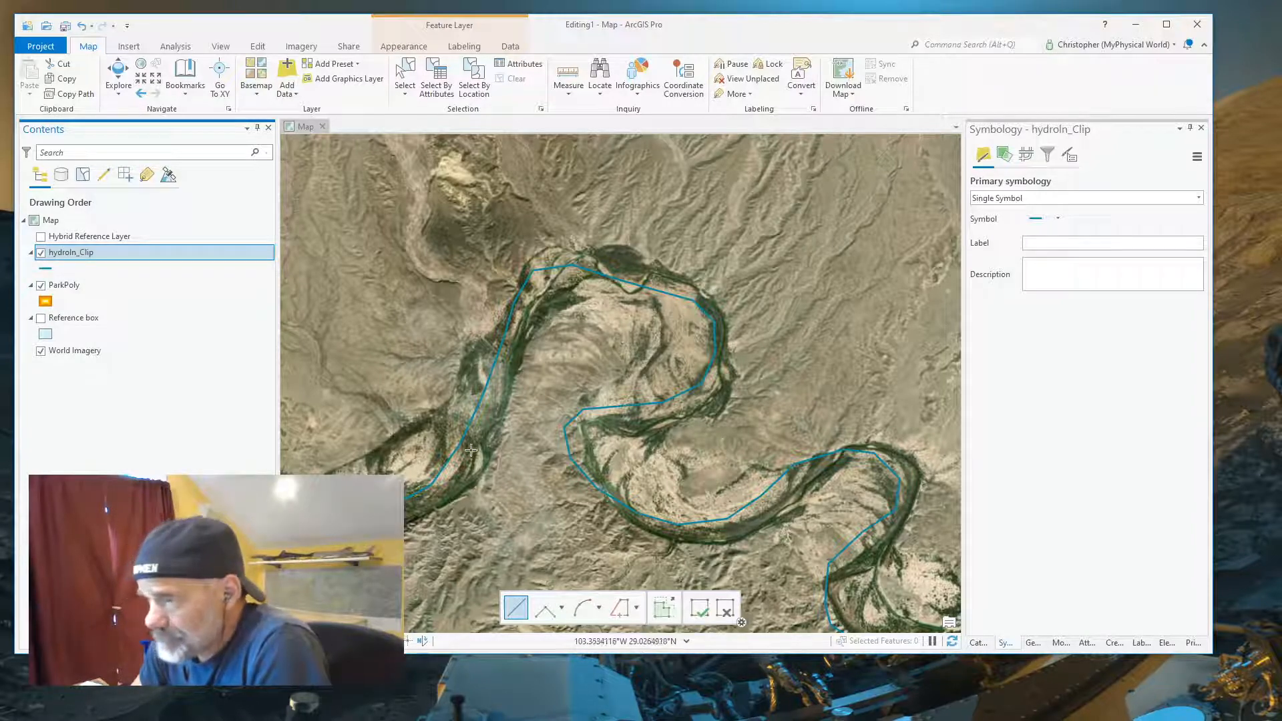
scroll(571, 412, down, 3)
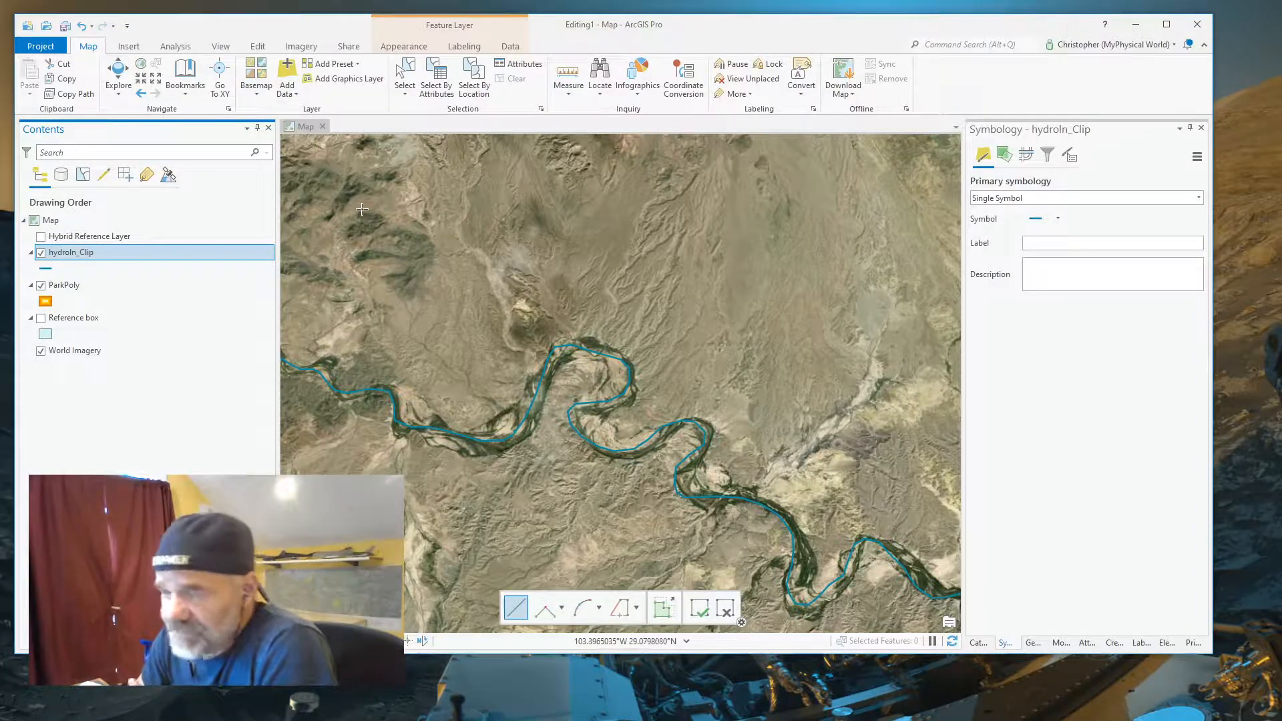
click(259, 49)
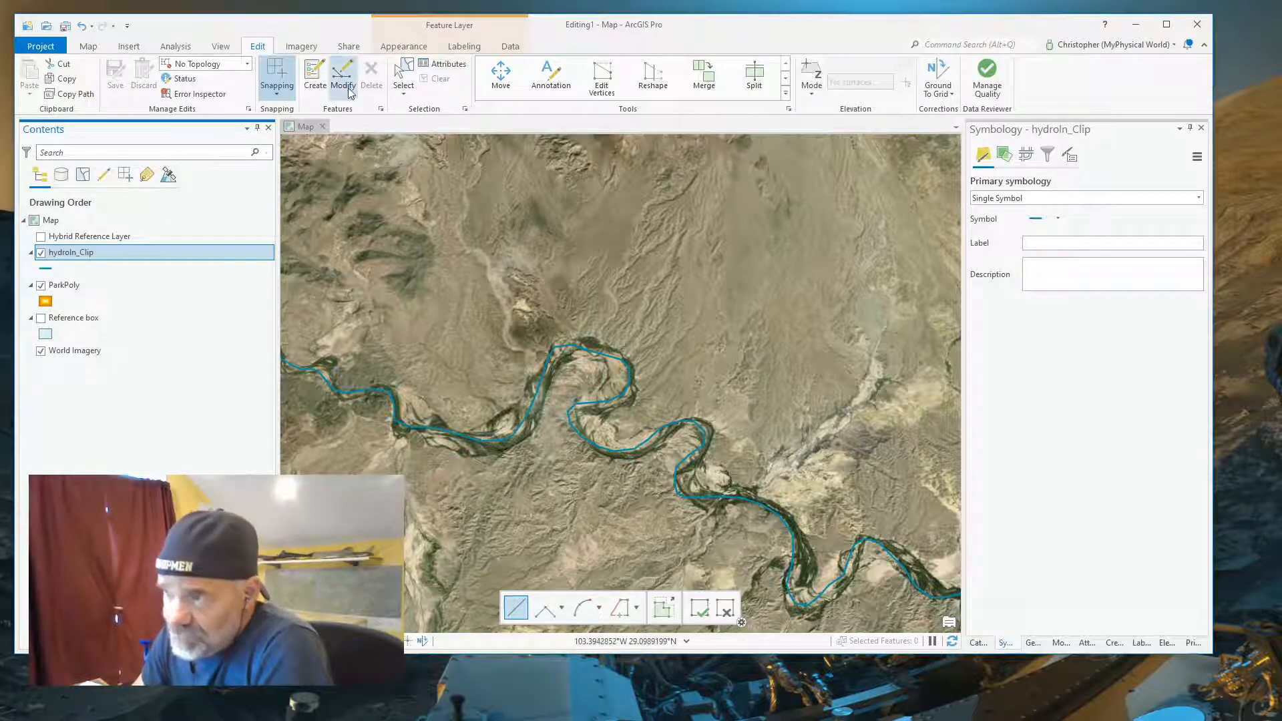
click(405, 72)
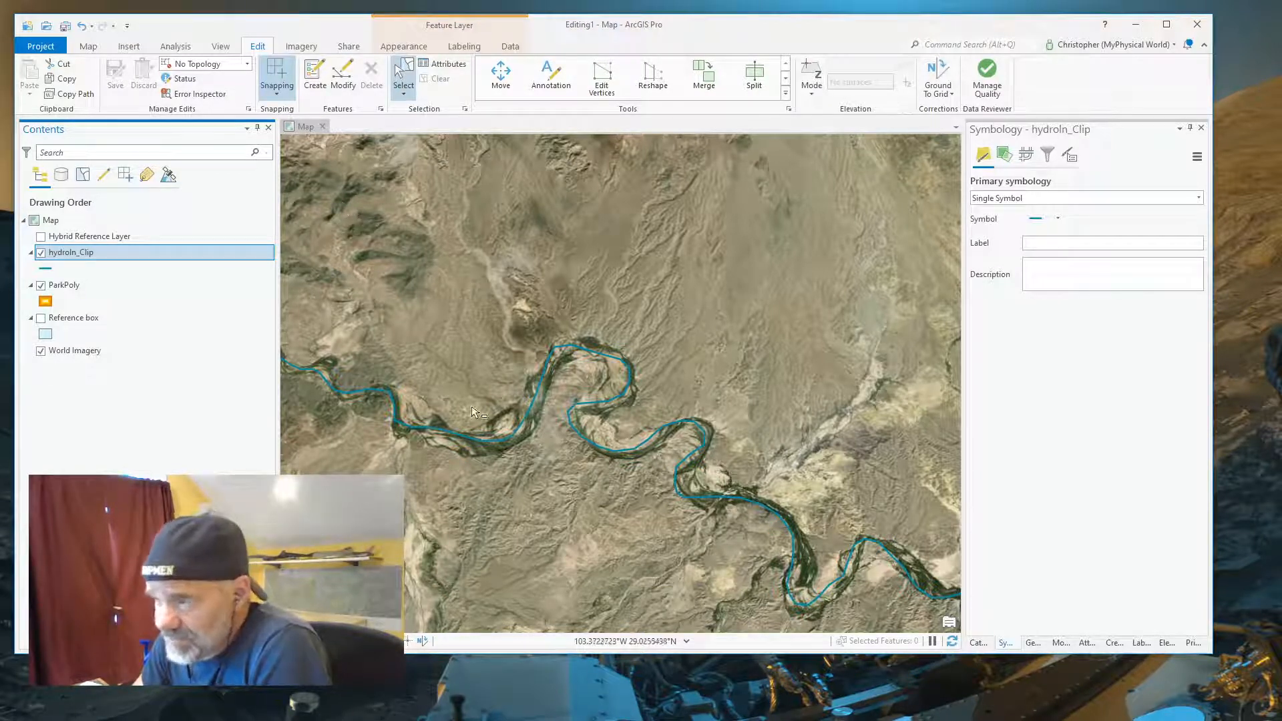
click(547, 375)
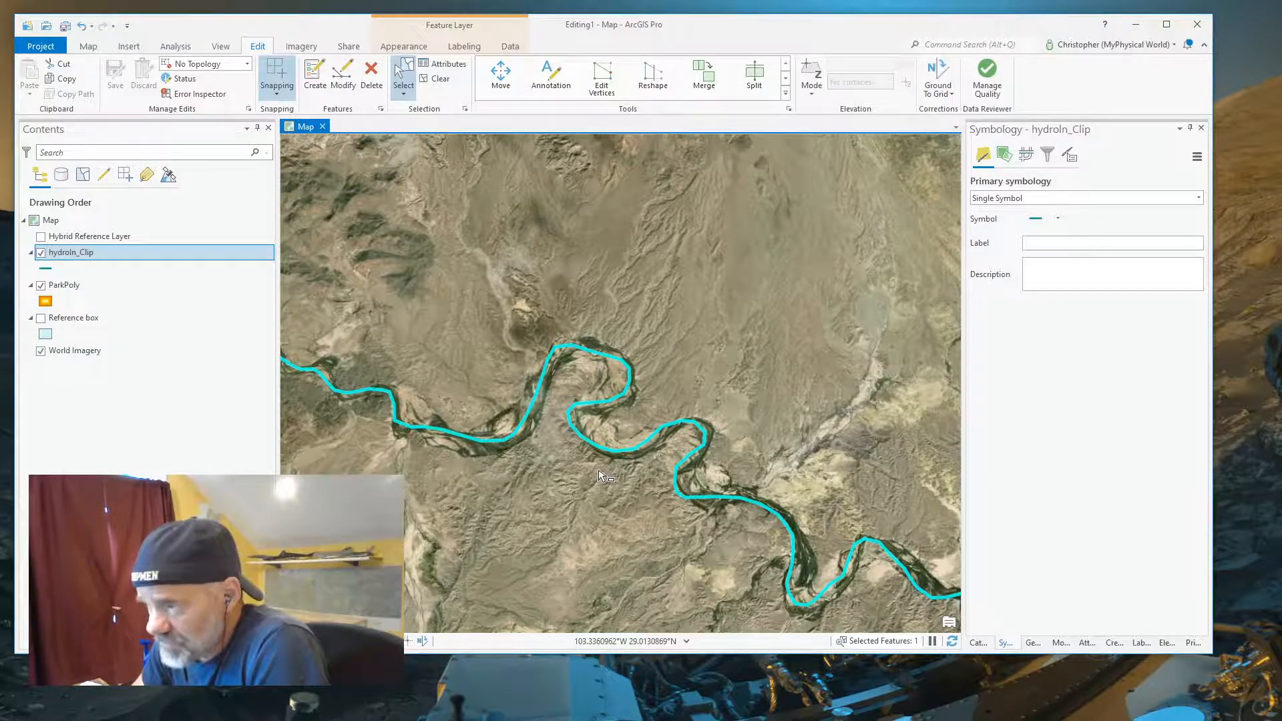
- Start a Reshape of the selected Rio Grande line, placing the first vertex in the channel just below the line, west of the meanders
scroll(599, 476, down, 3)
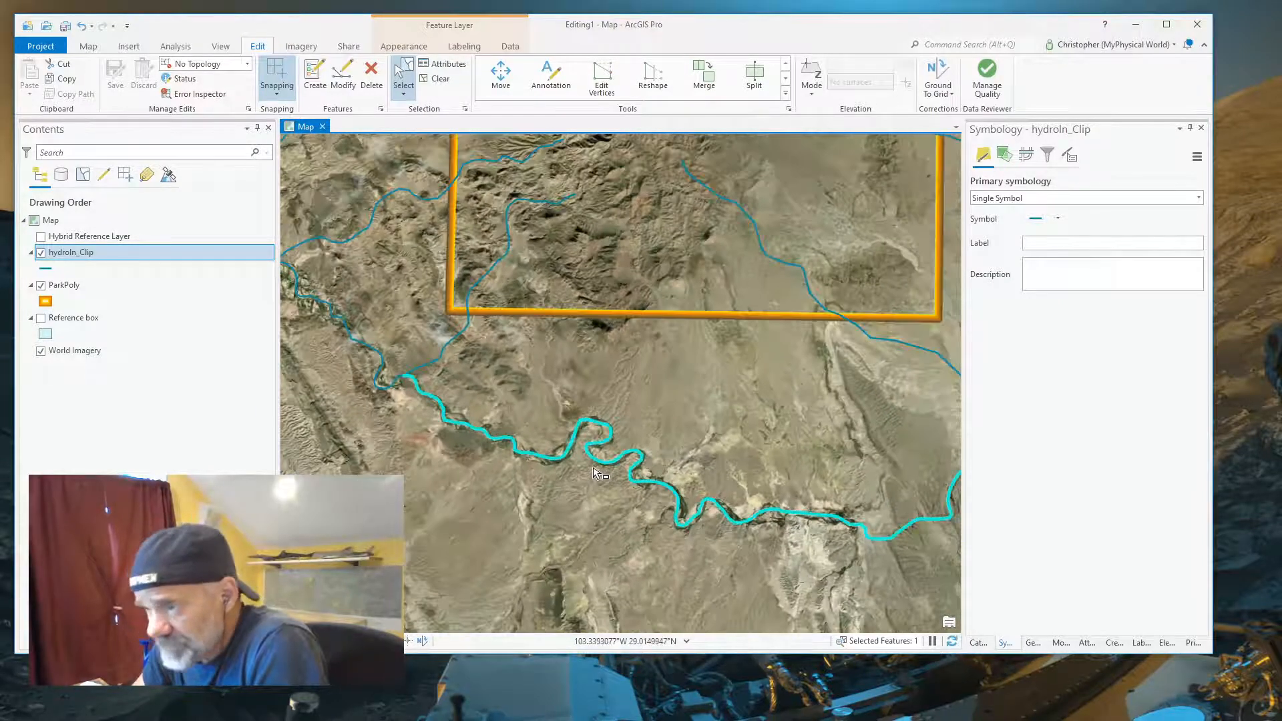
scroll(599, 476, down, 2)
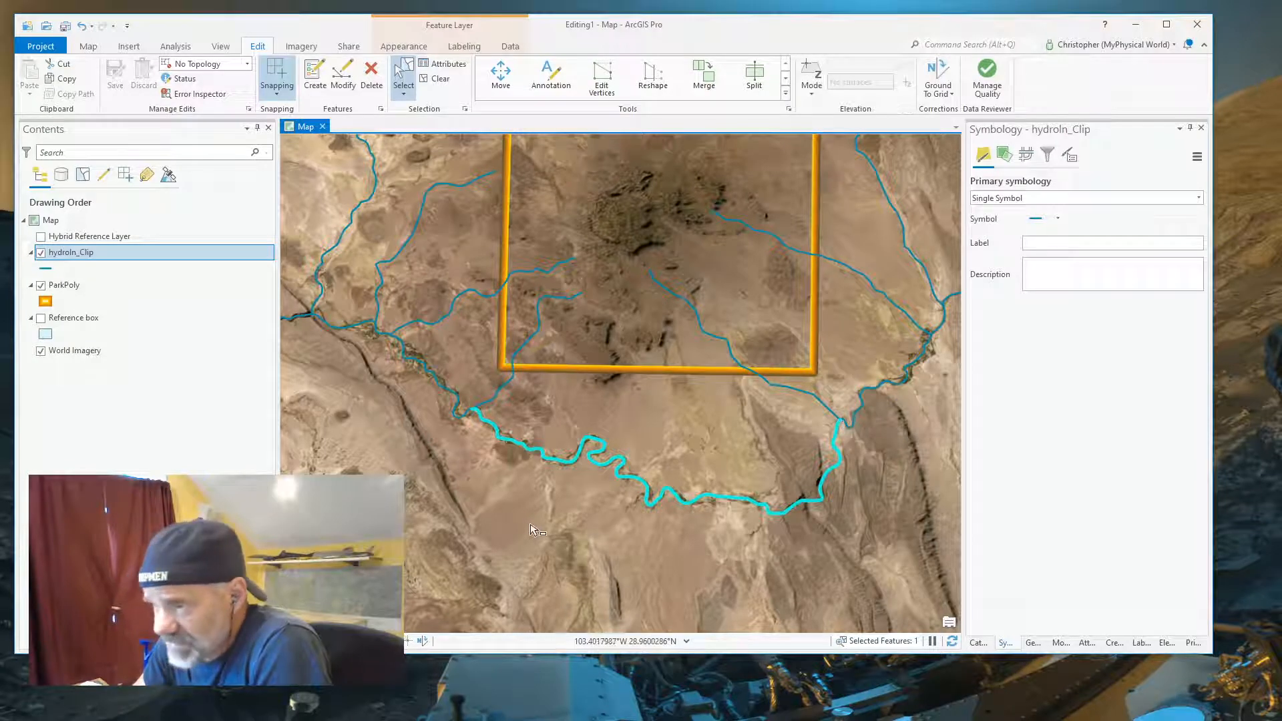
scroll(534, 528, down, 2)
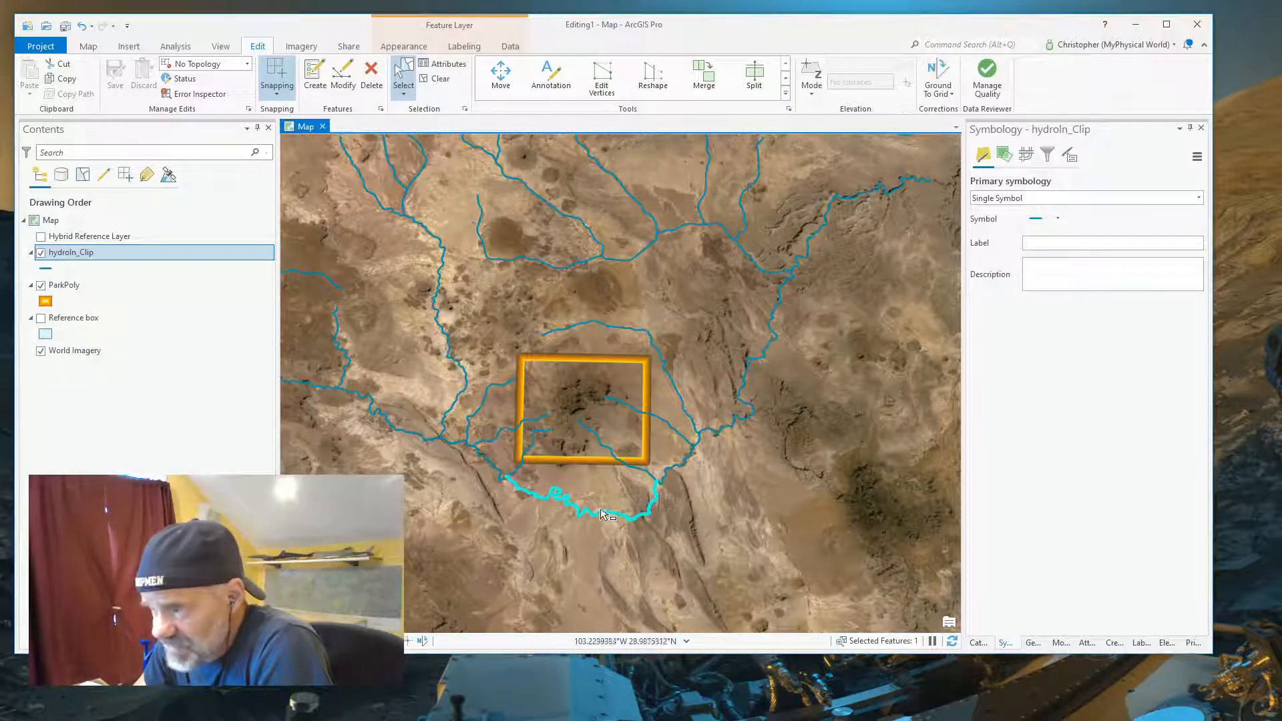
scroll(605, 511, up, 3)
scroll(603, 534, up, 4)
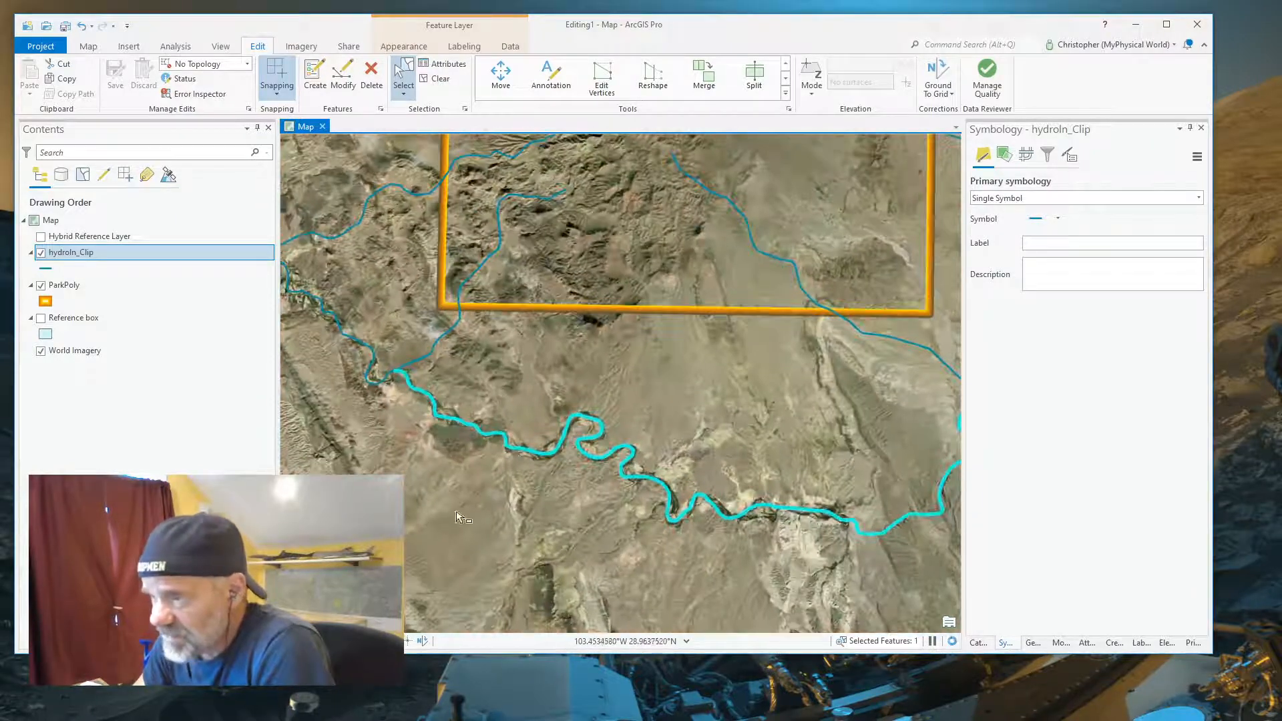
scroll(603, 538, up, 3)
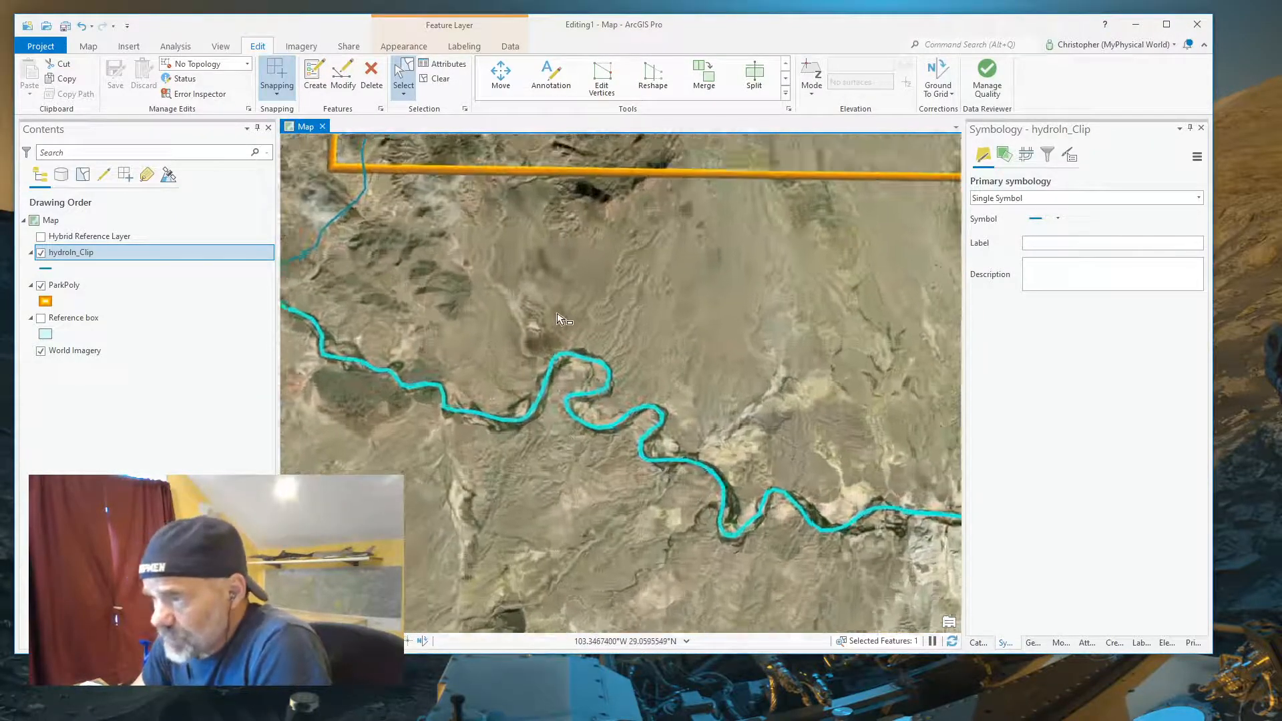
drag(579, 548, 621, 395)
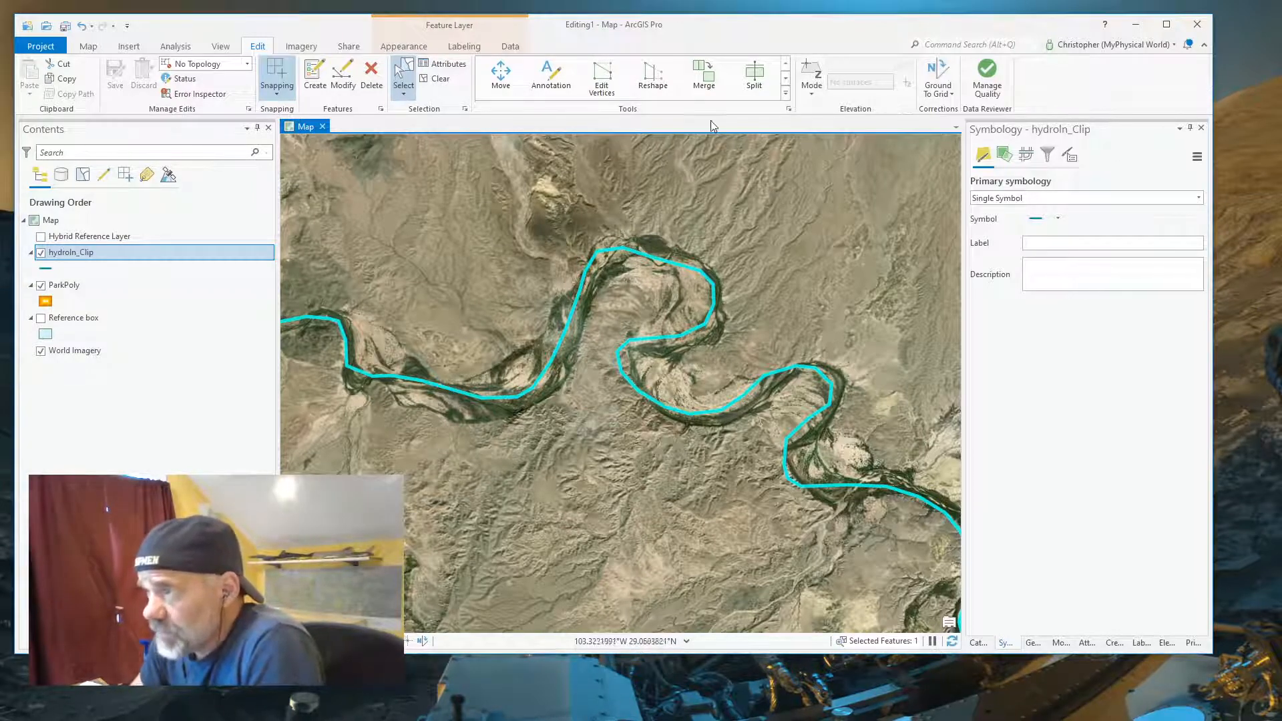
click(653, 78)
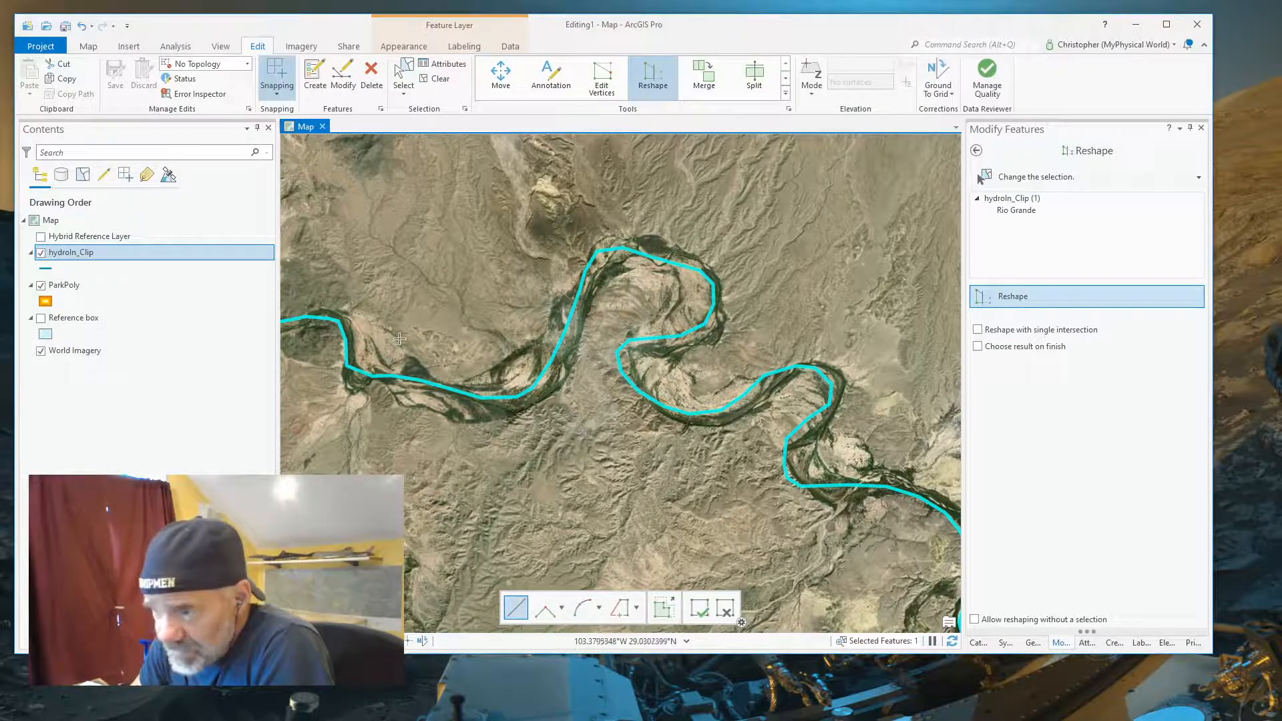
click(308, 325)
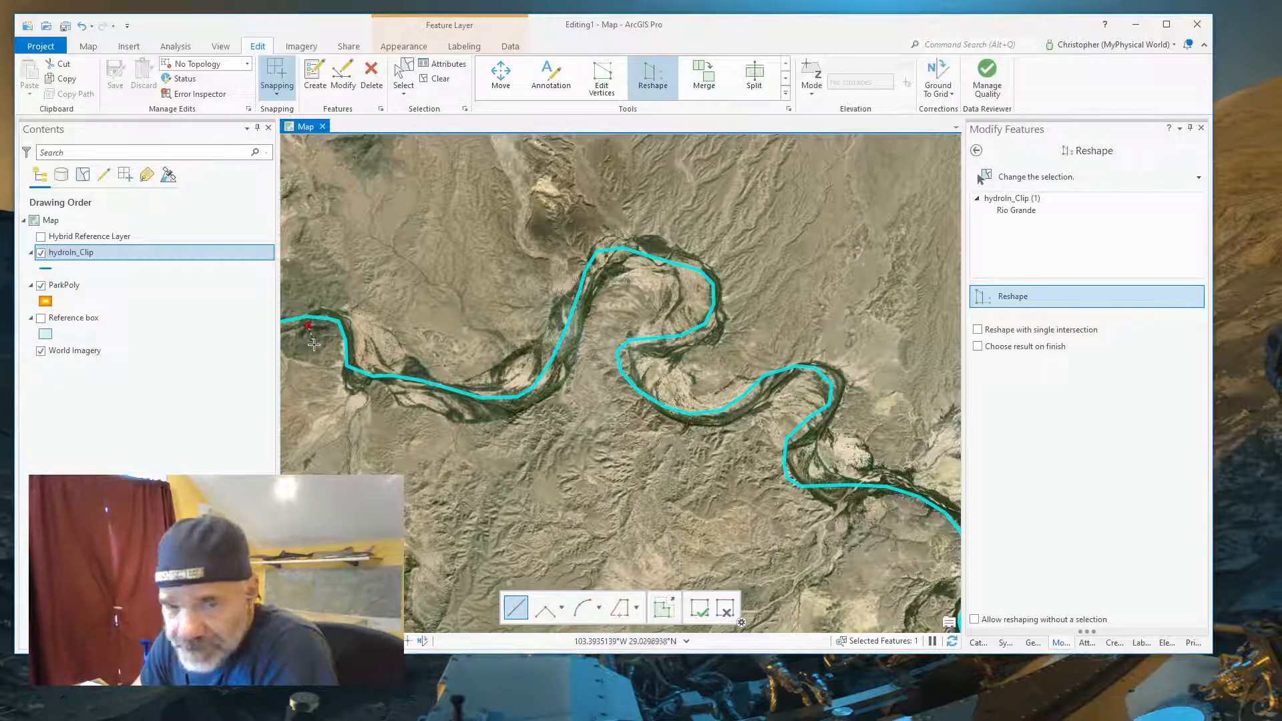
click(321, 310)
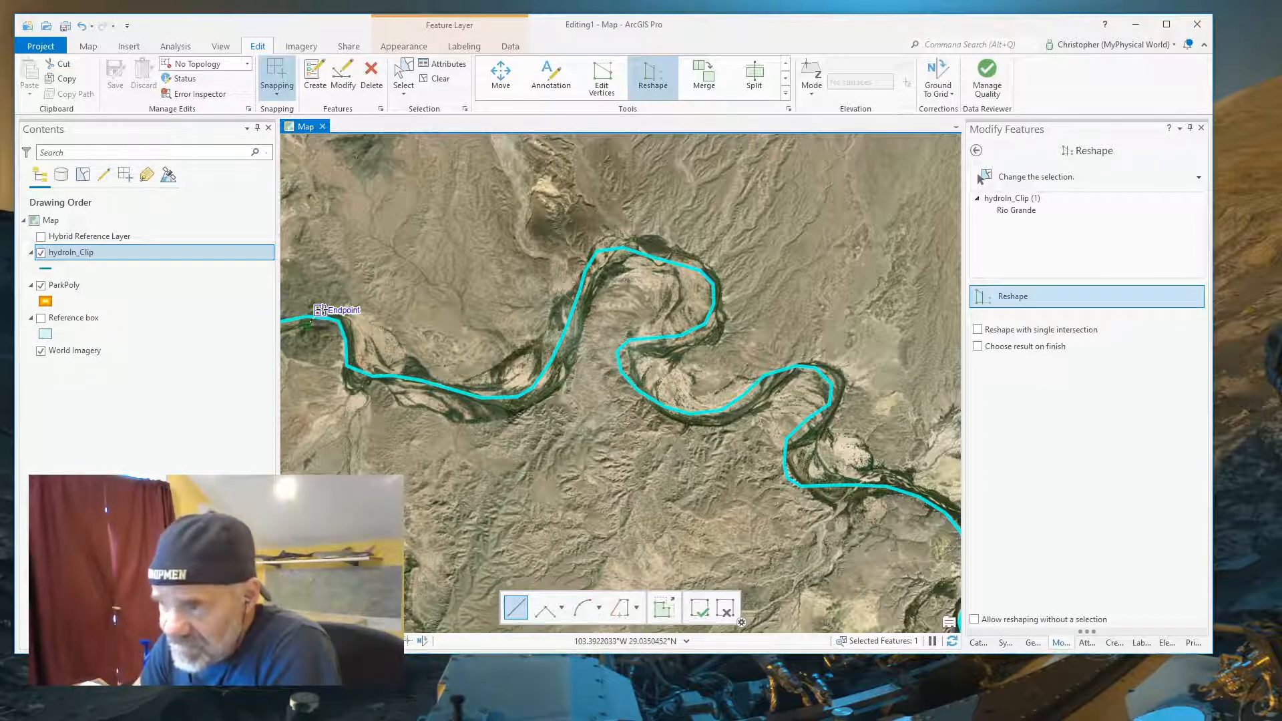
scroll(306, 295, up, 4)
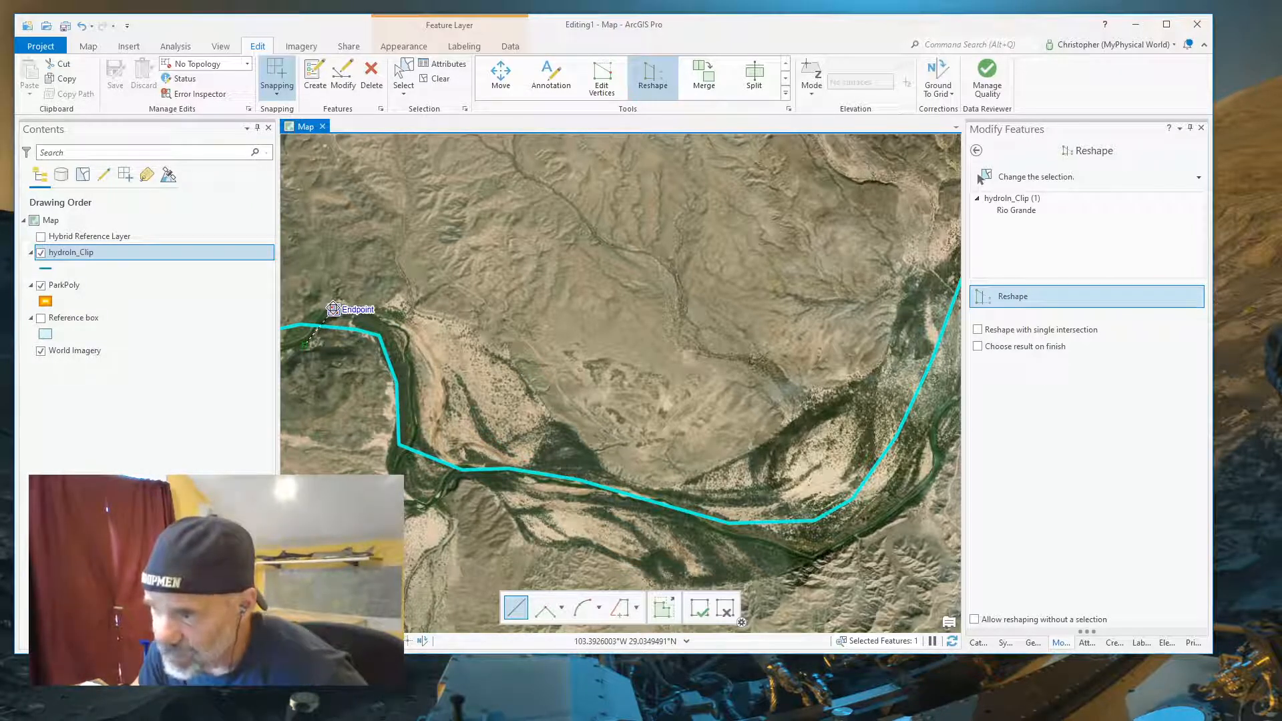
right_click(333, 309)
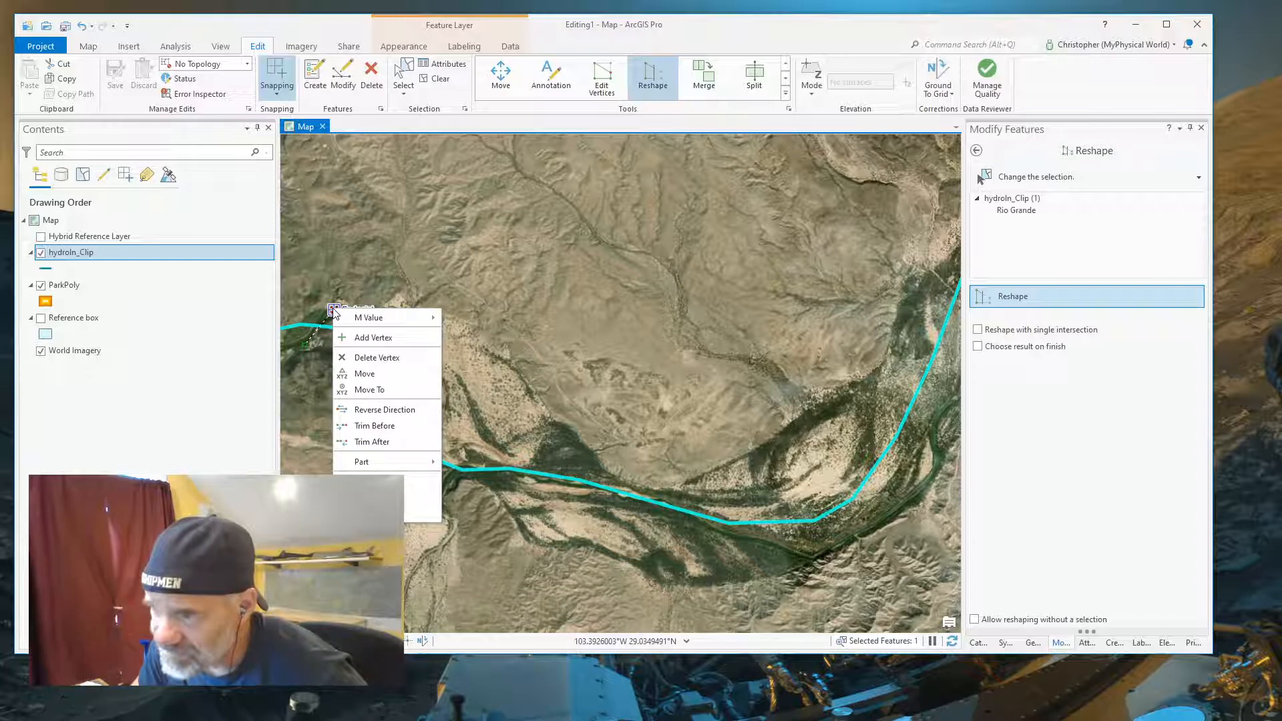
click(367, 361)
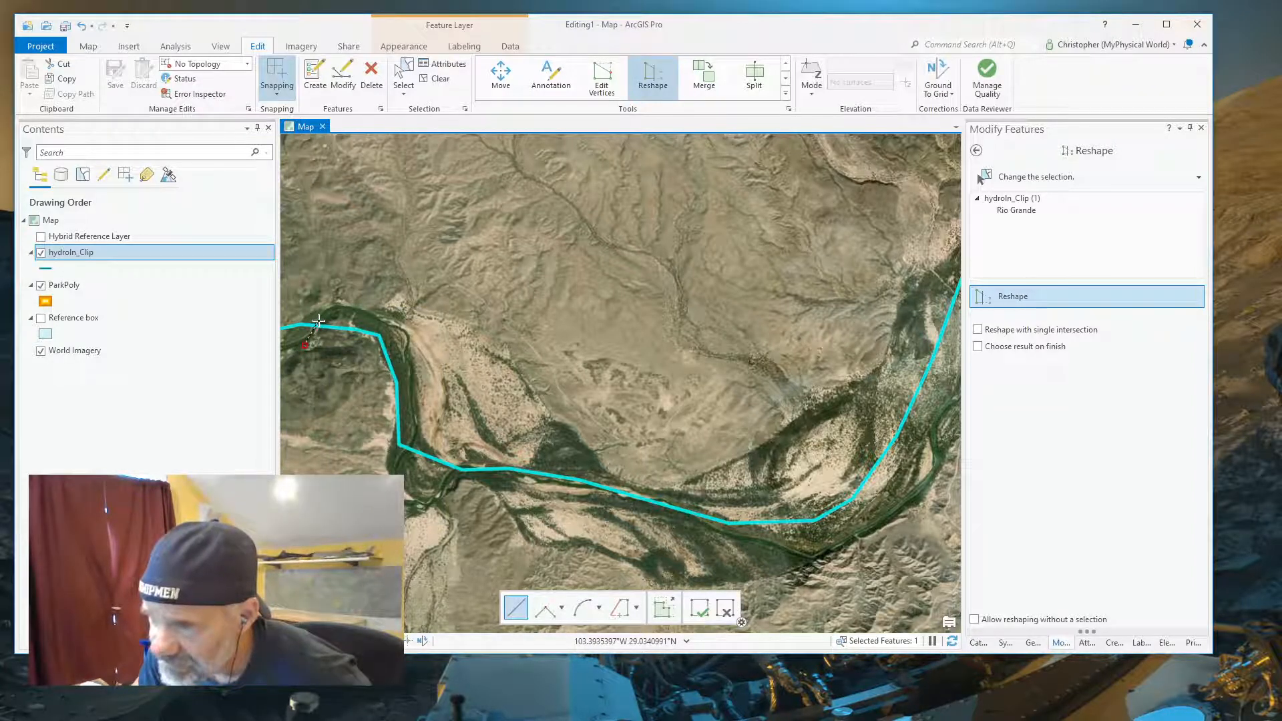
- Add a reshape vertex where the channel crosses the existing line, and turn snapping off
click(318, 321)
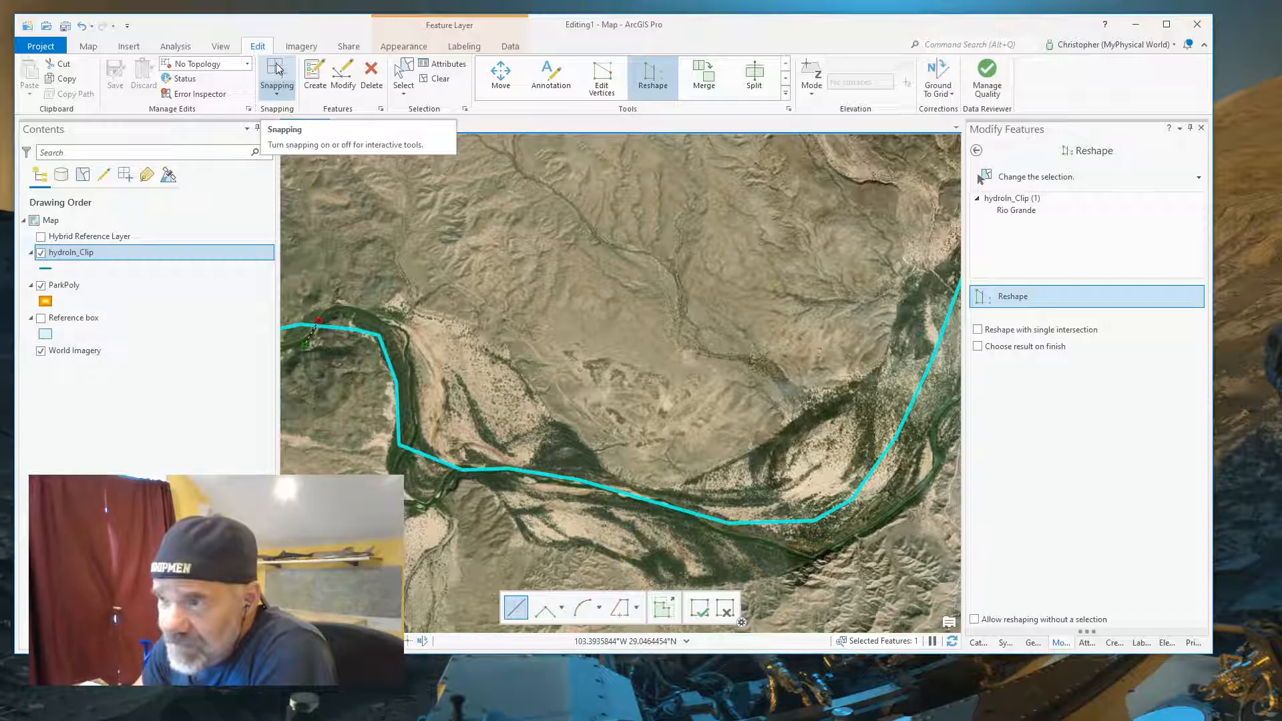
click(279, 97)
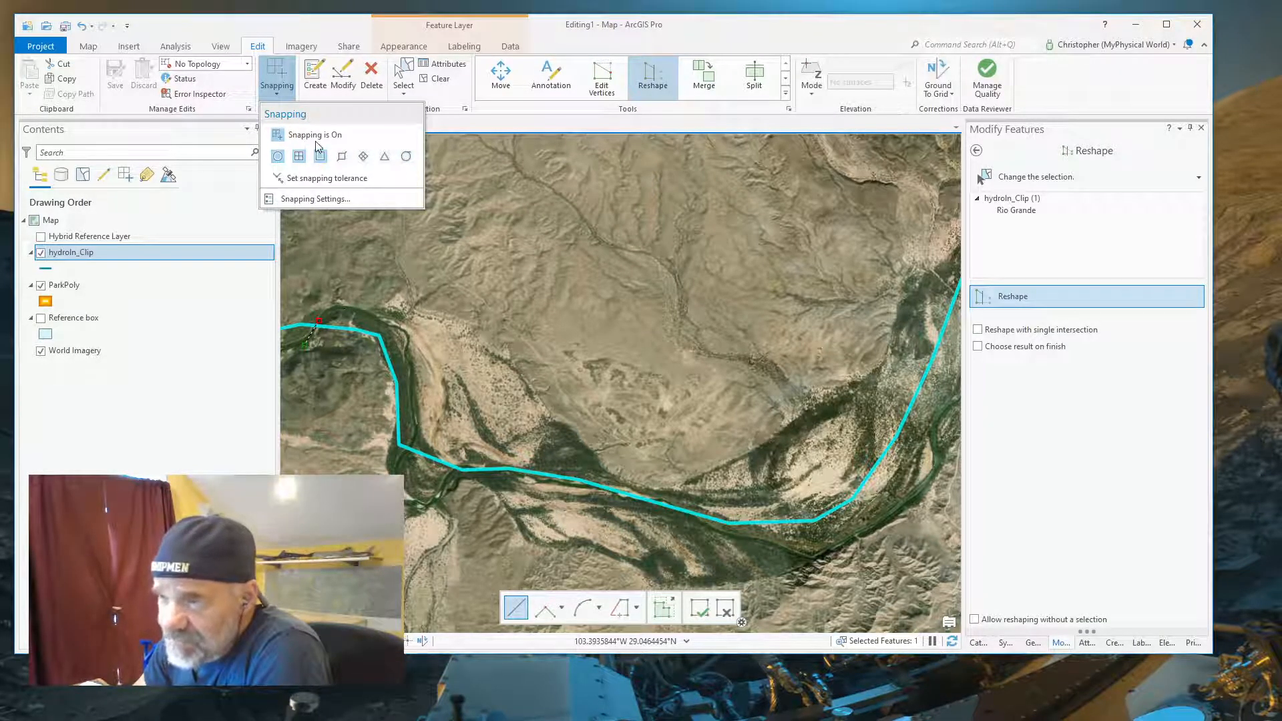
click(278, 135)
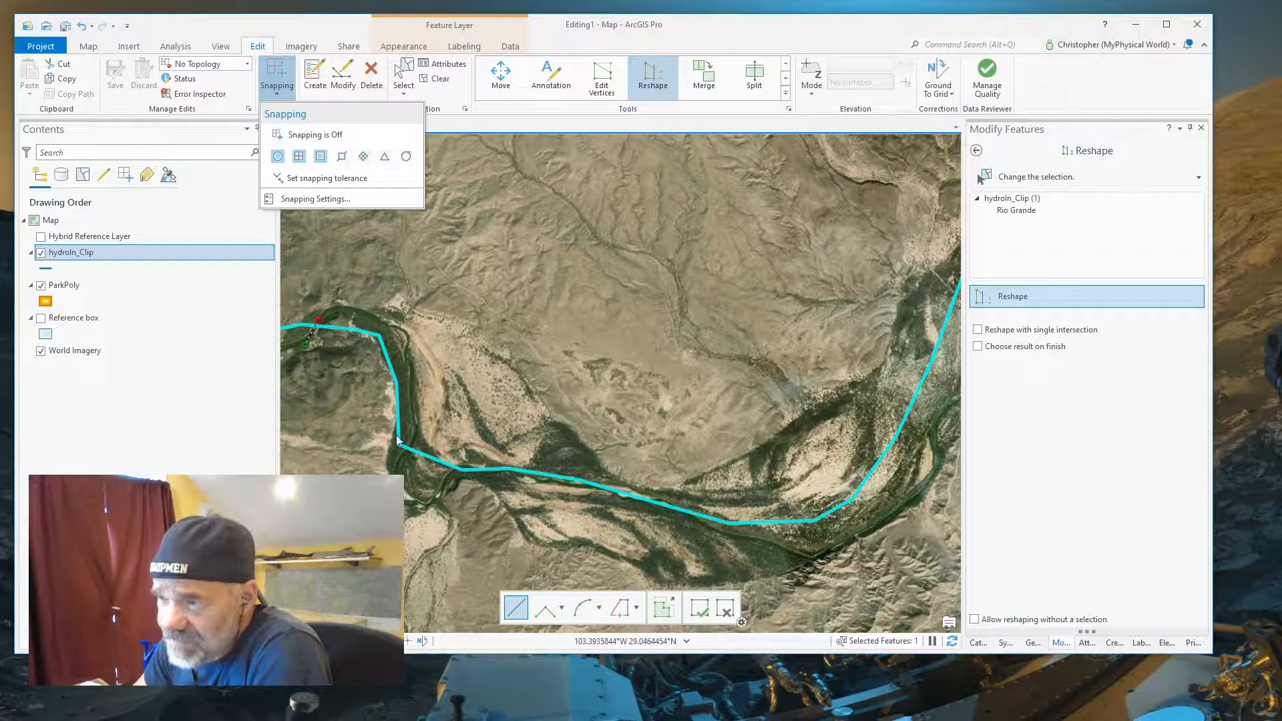
click(497, 128)
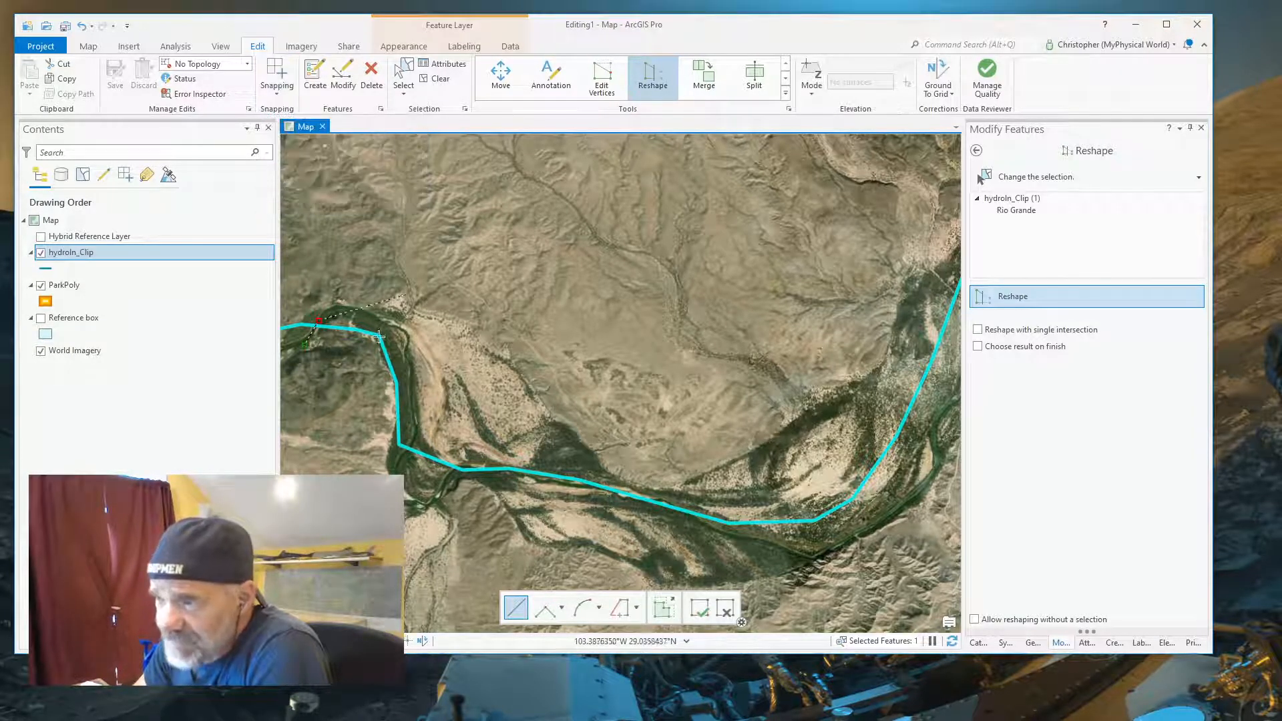
- Continue the reshape sketch over the bend north of the line, then south along the channel toward the line's sharp corner
click(339, 306)
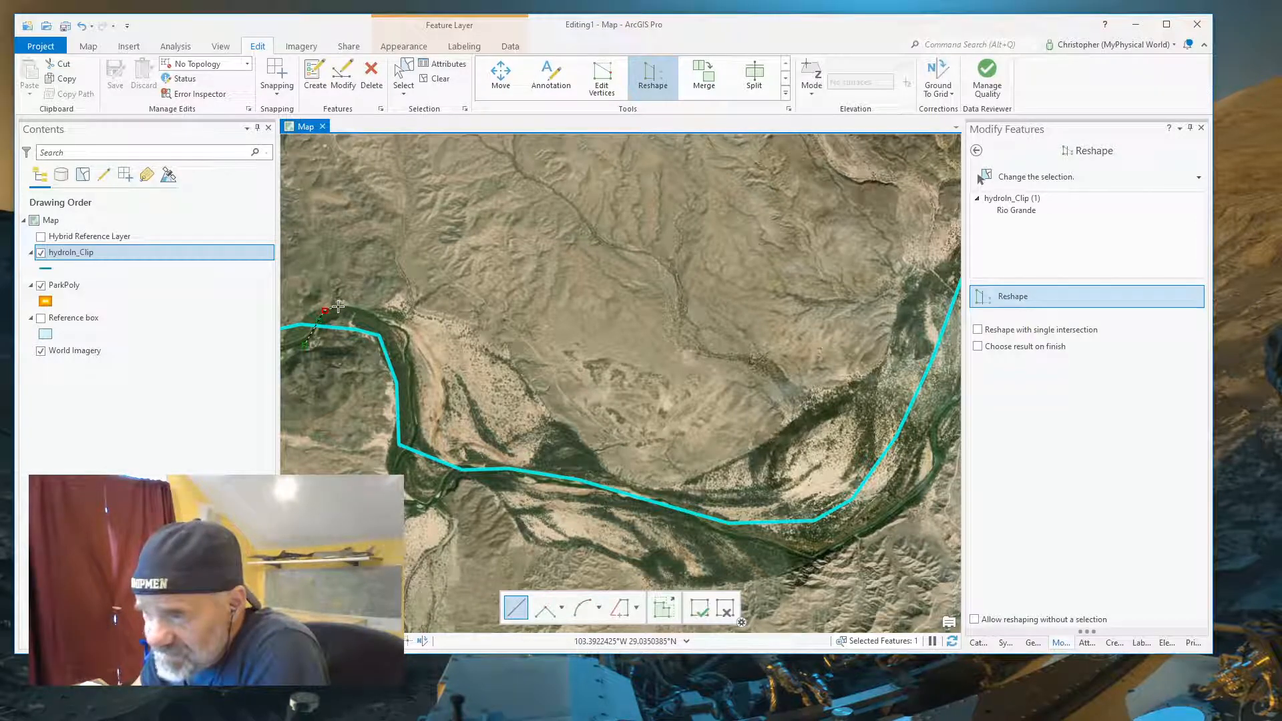
click(372, 317)
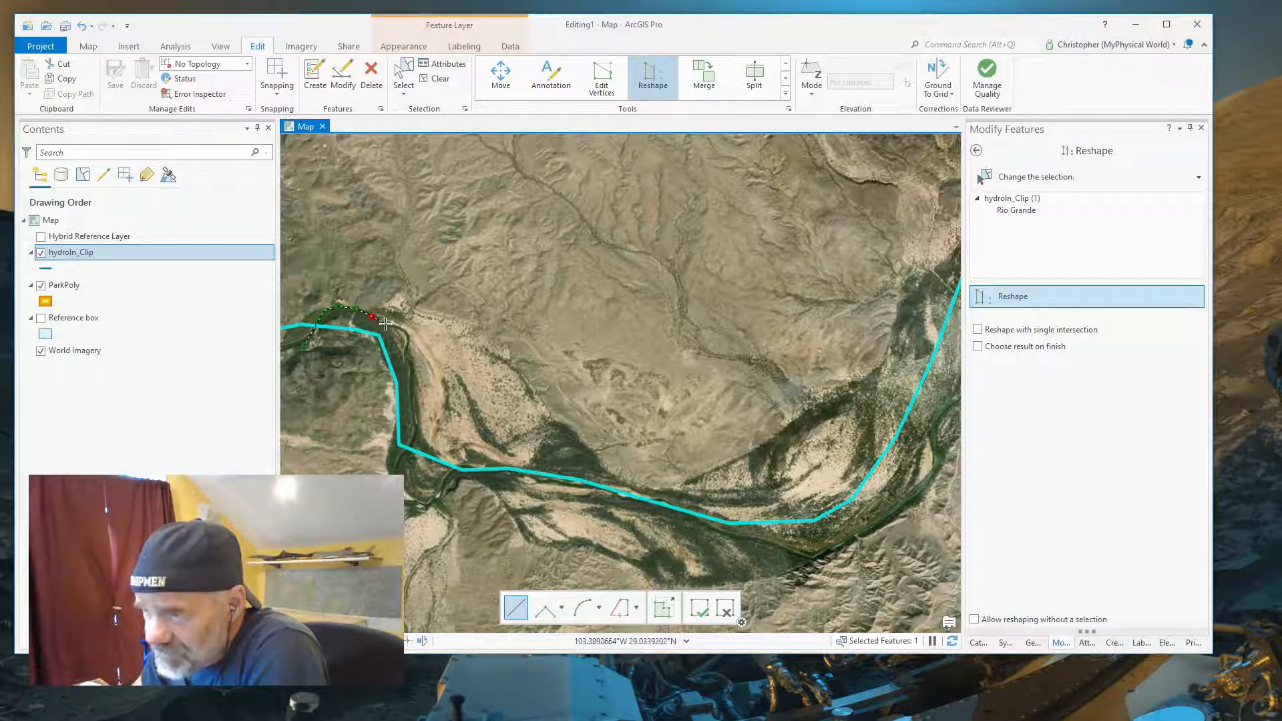
click(386, 323)
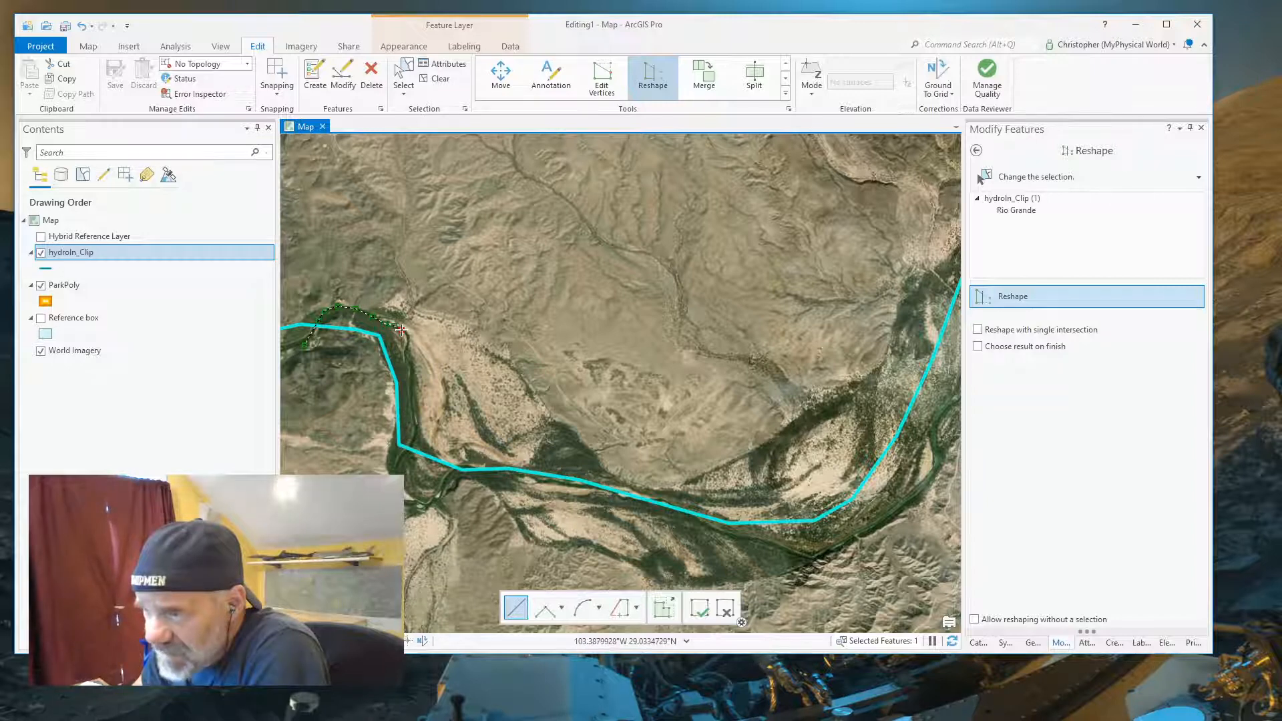
click(400, 330)
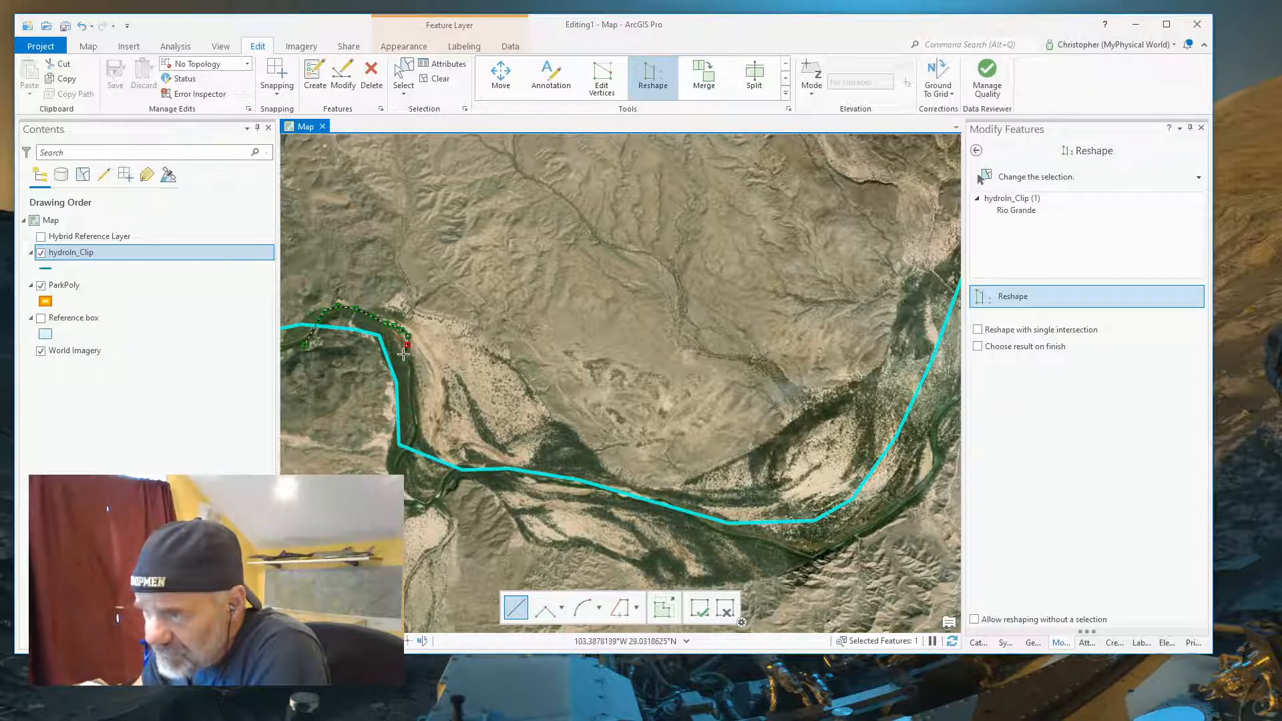
click(411, 365)
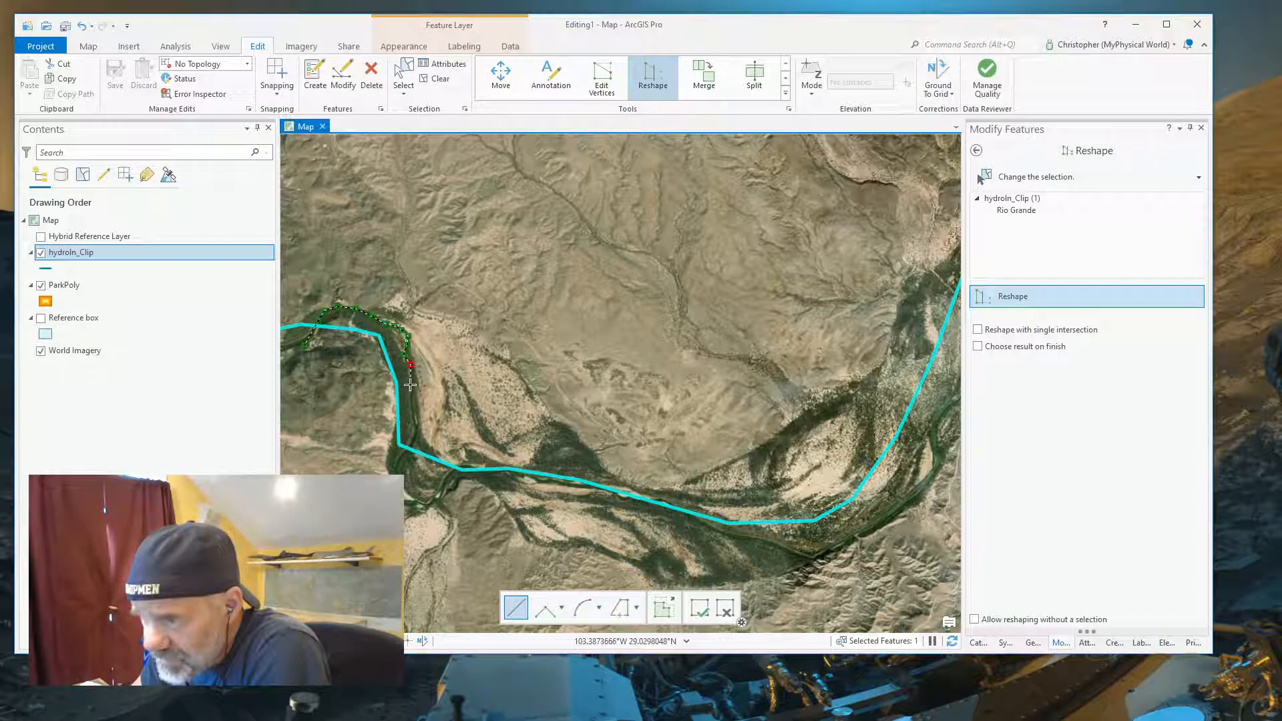
click(412, 410)
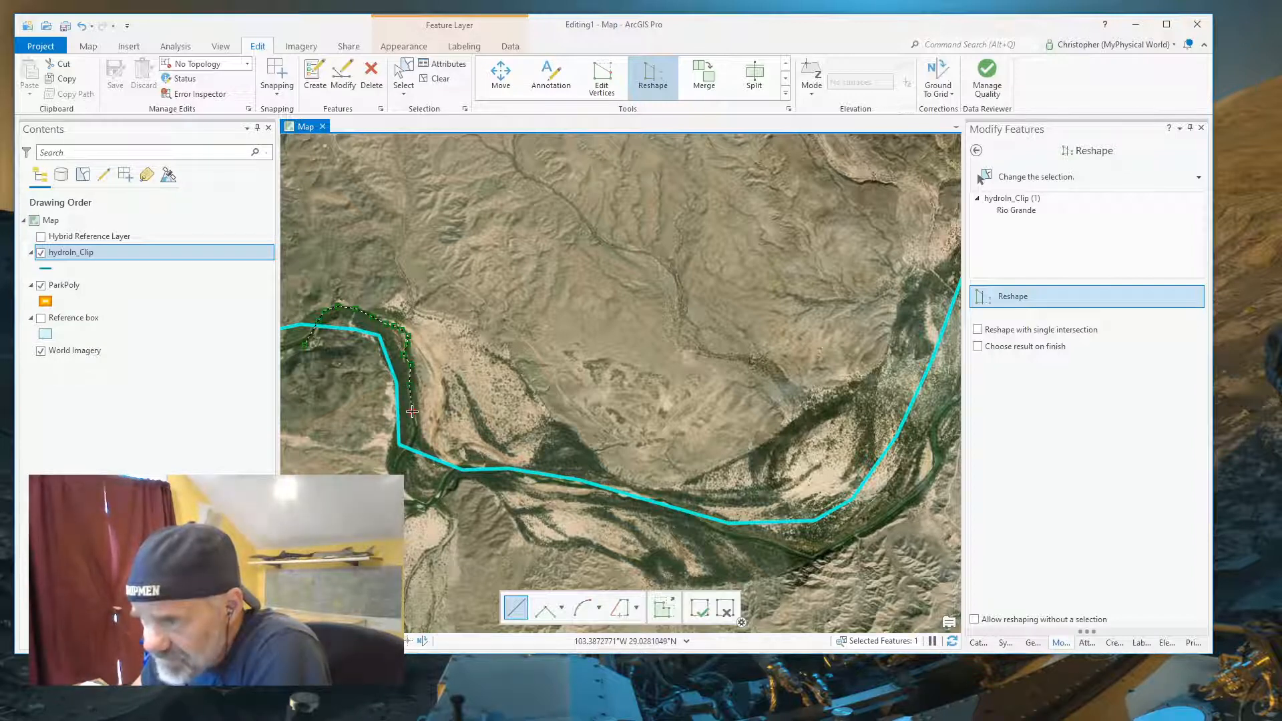
click(414, 427)
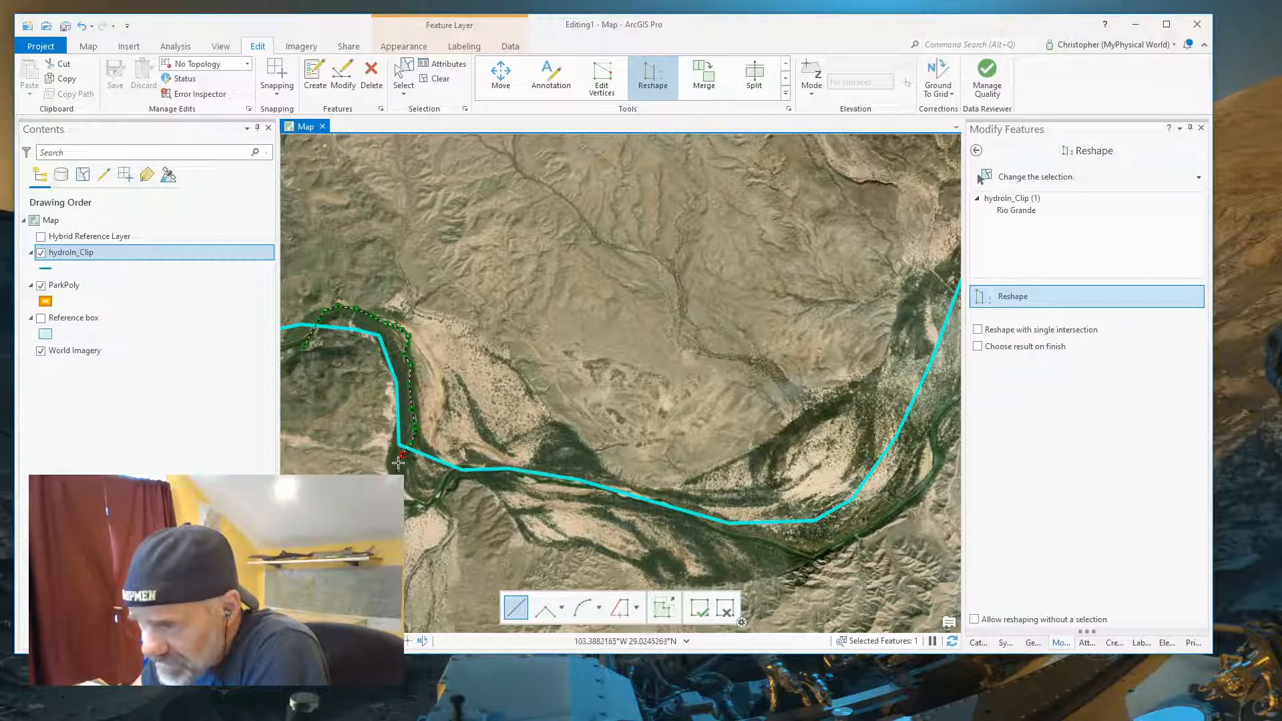
- Trace the reshape sketch around the tight river loop south of the line's corner, following the channel back up toward the line
scroll(456, 551, up, 3)
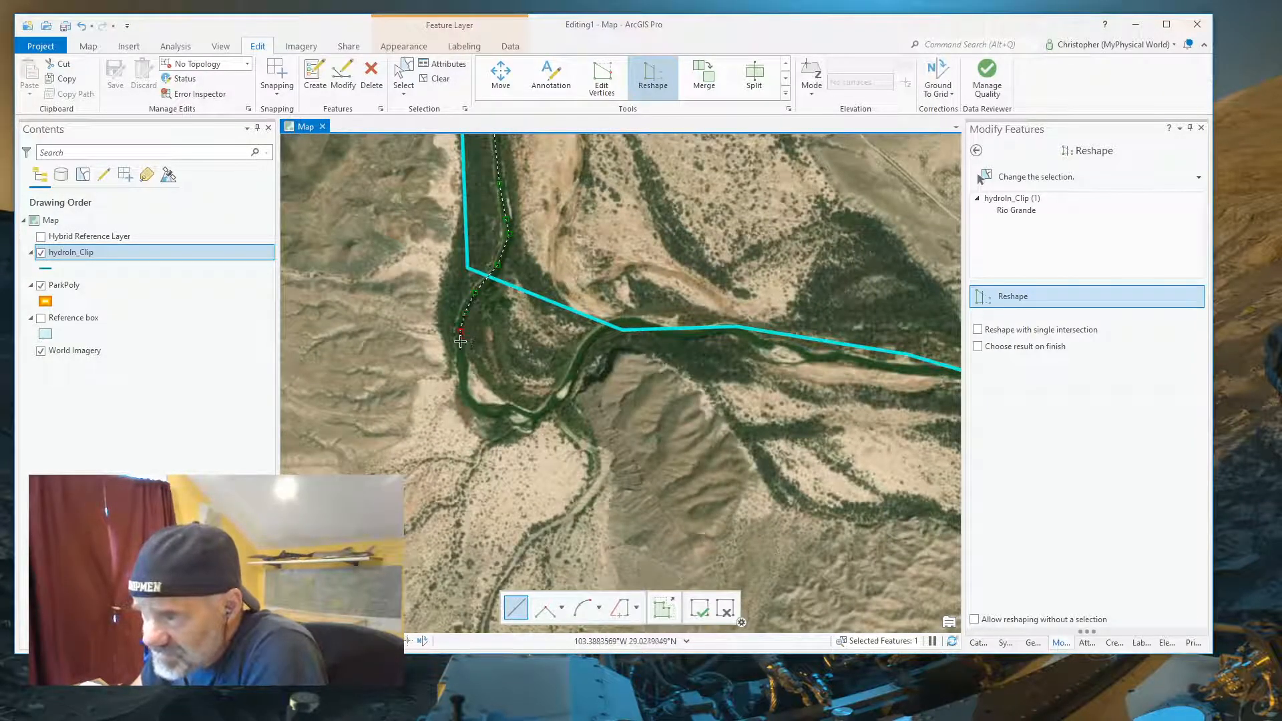
click(462, 389)
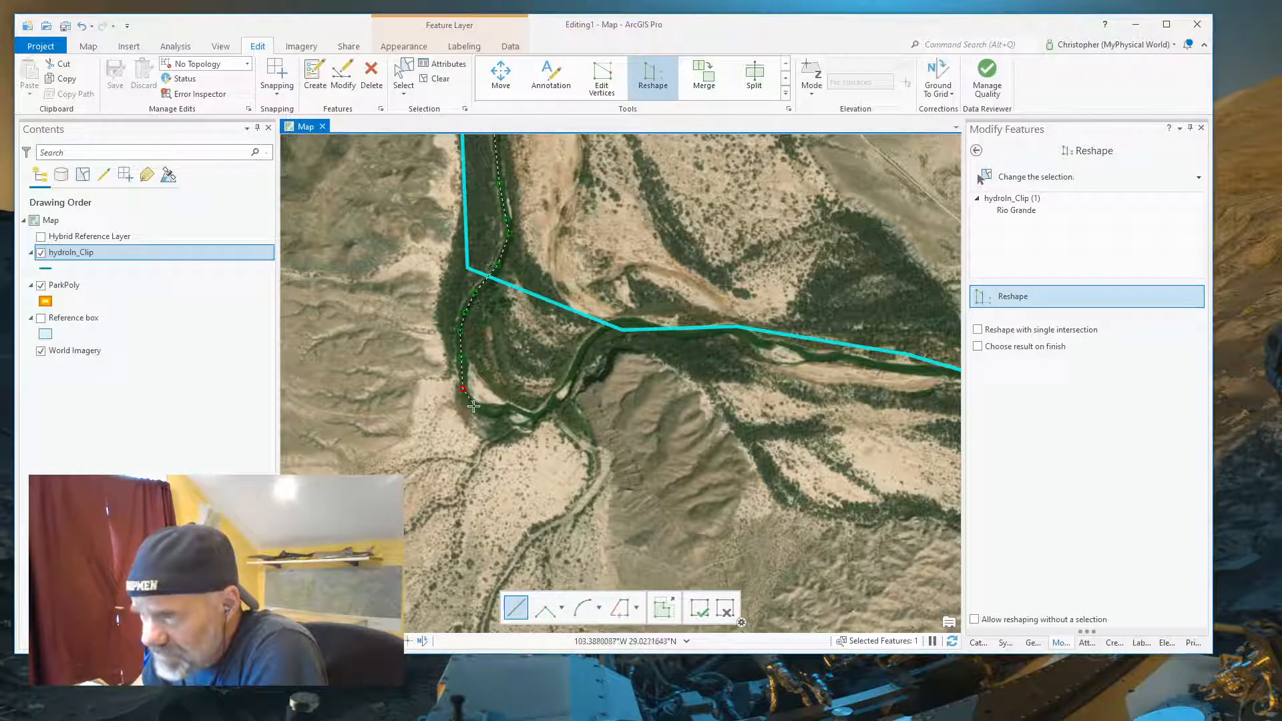
click(511, 407)
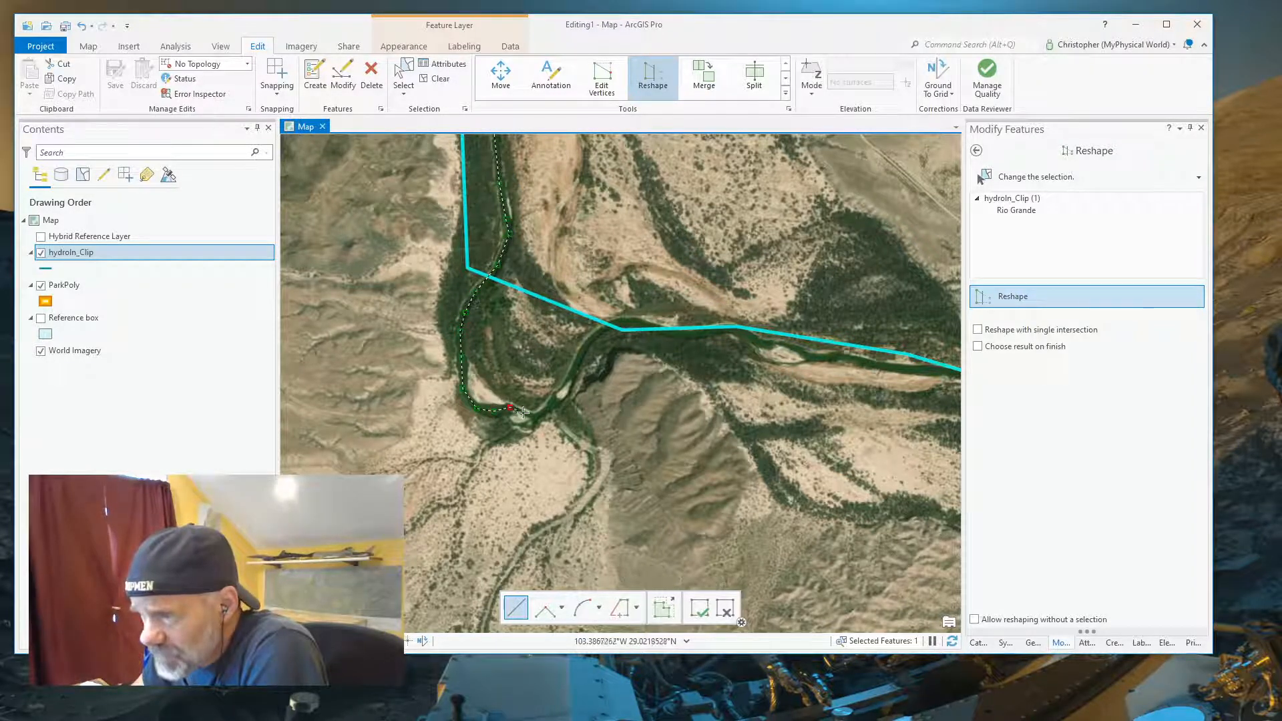
click(549, 409)
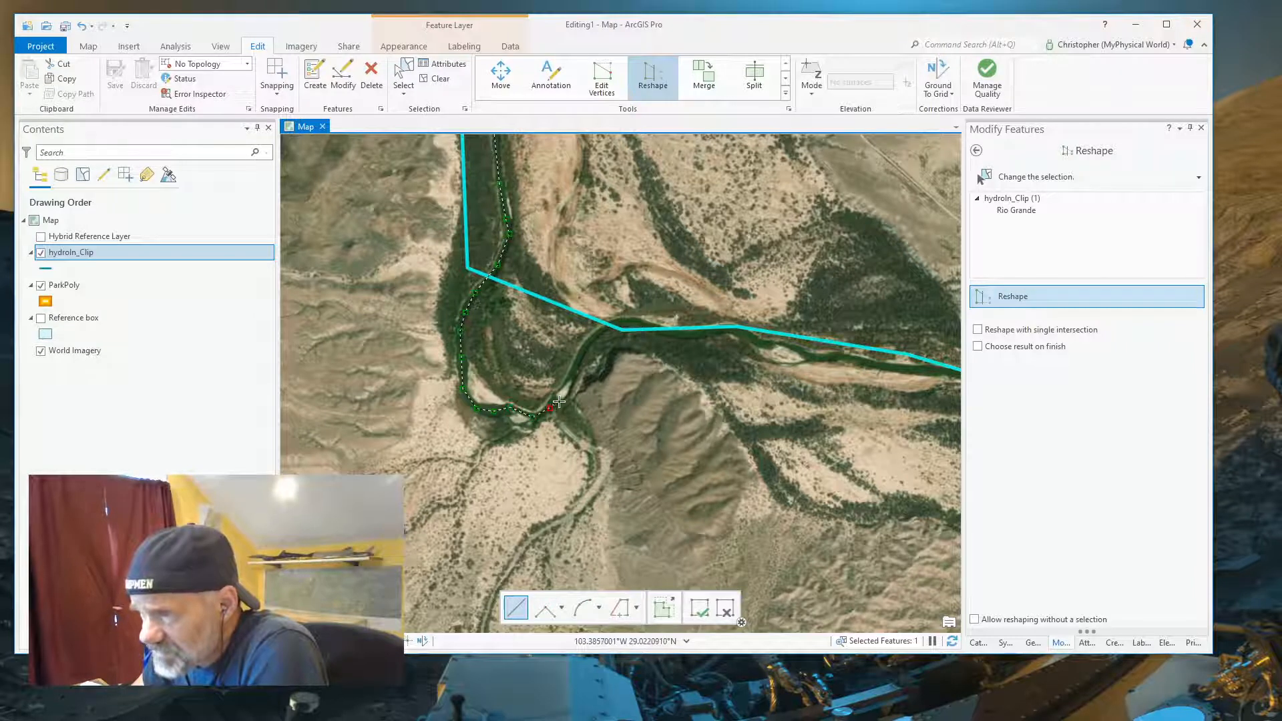
click(563, 391)
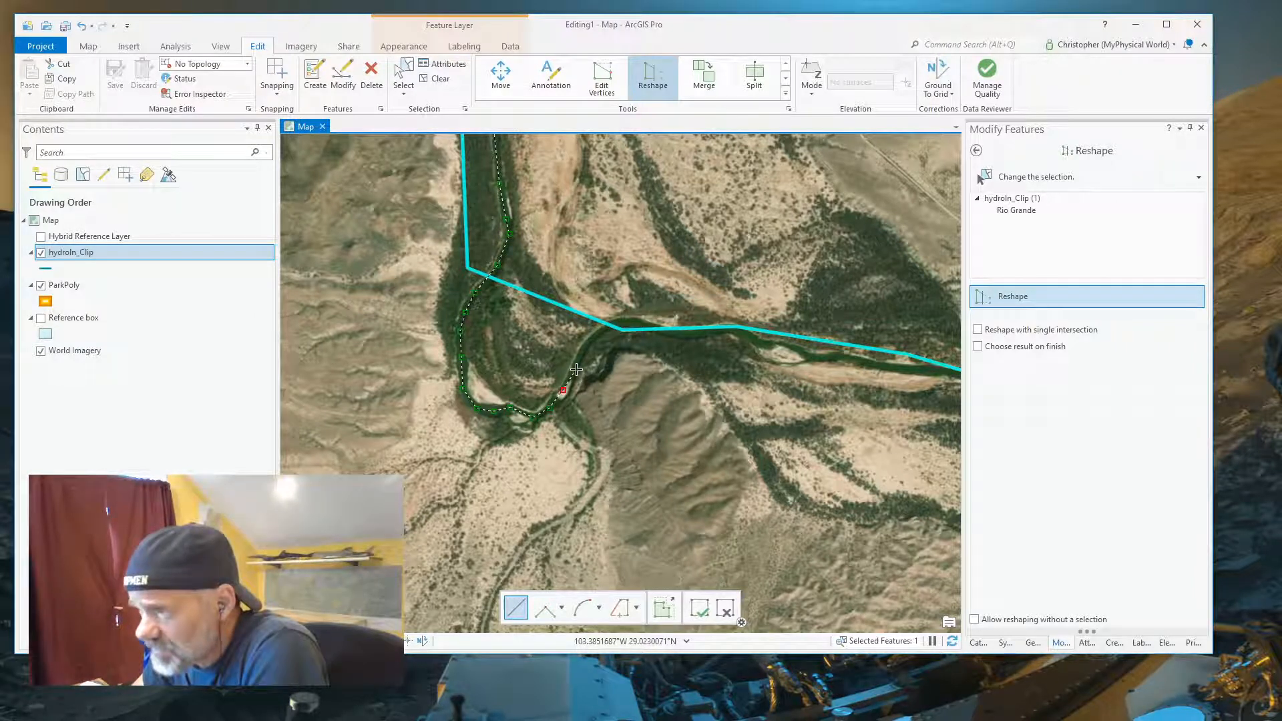
click(583, 352)
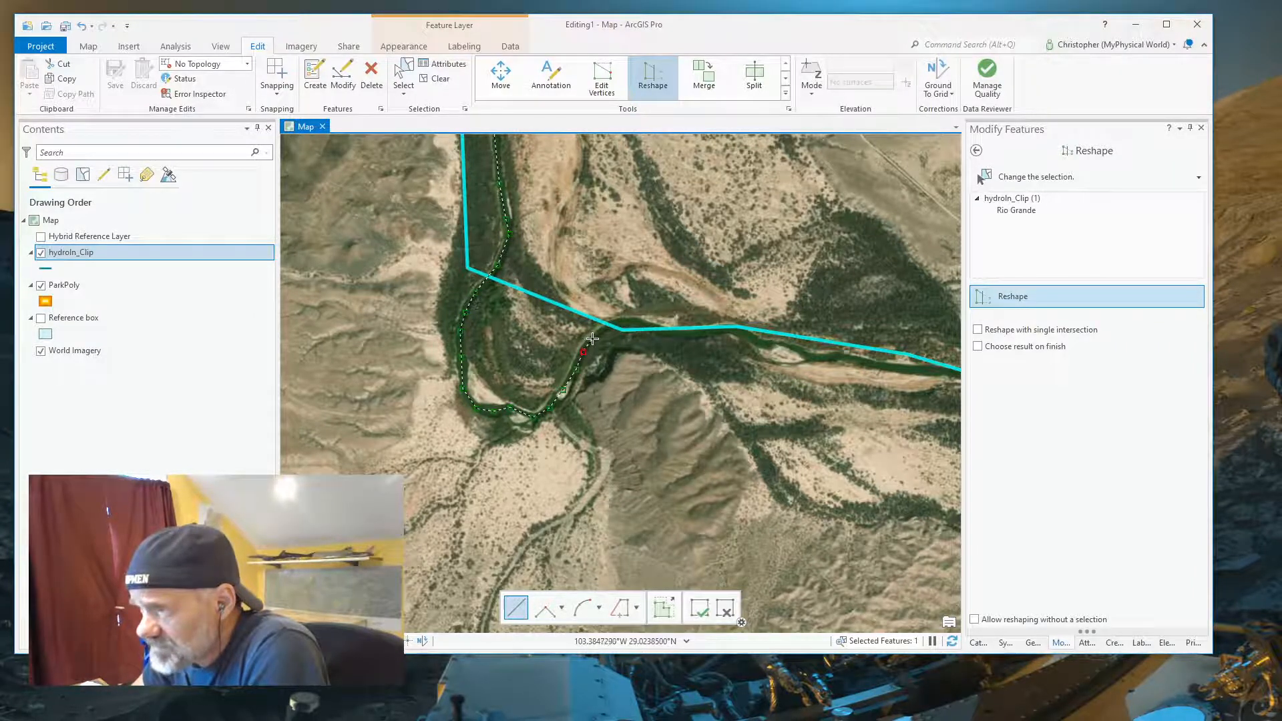
click(592, 339)
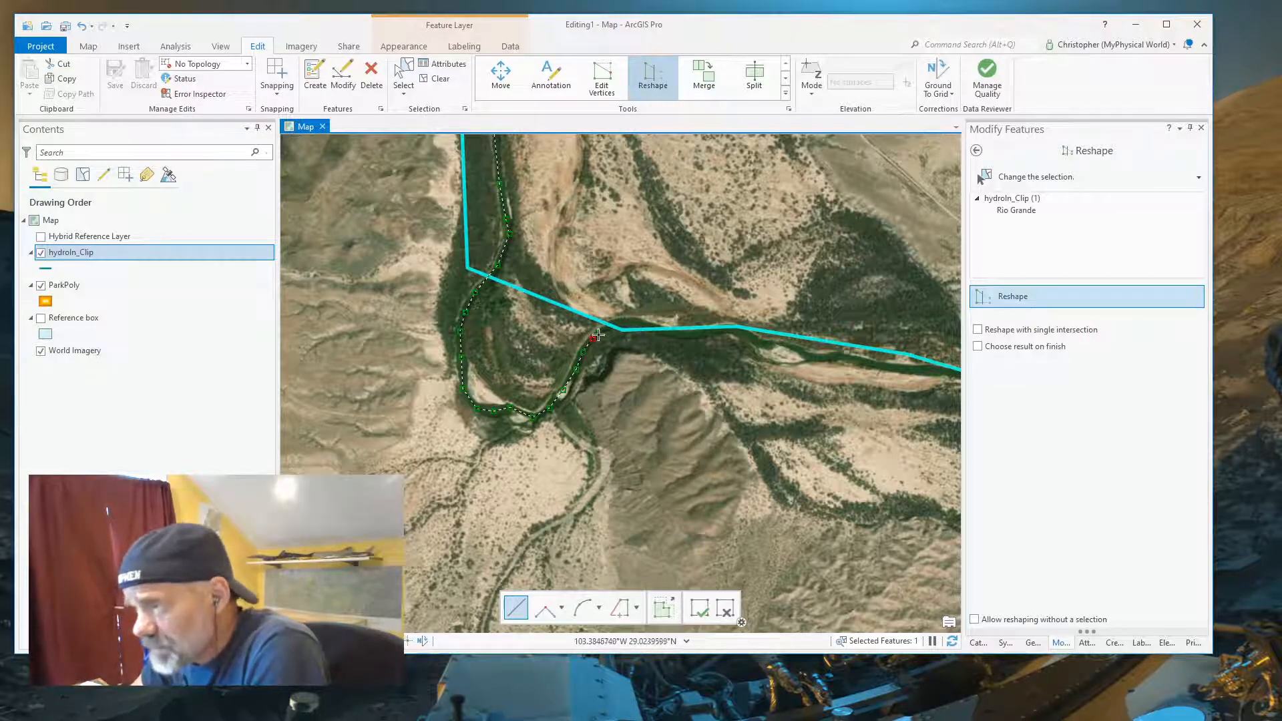
- Extend the reshape sketch east from the loop, across the line and along the channel just south of it, past the small sandbar
click(632, 322)
click(648, 326)
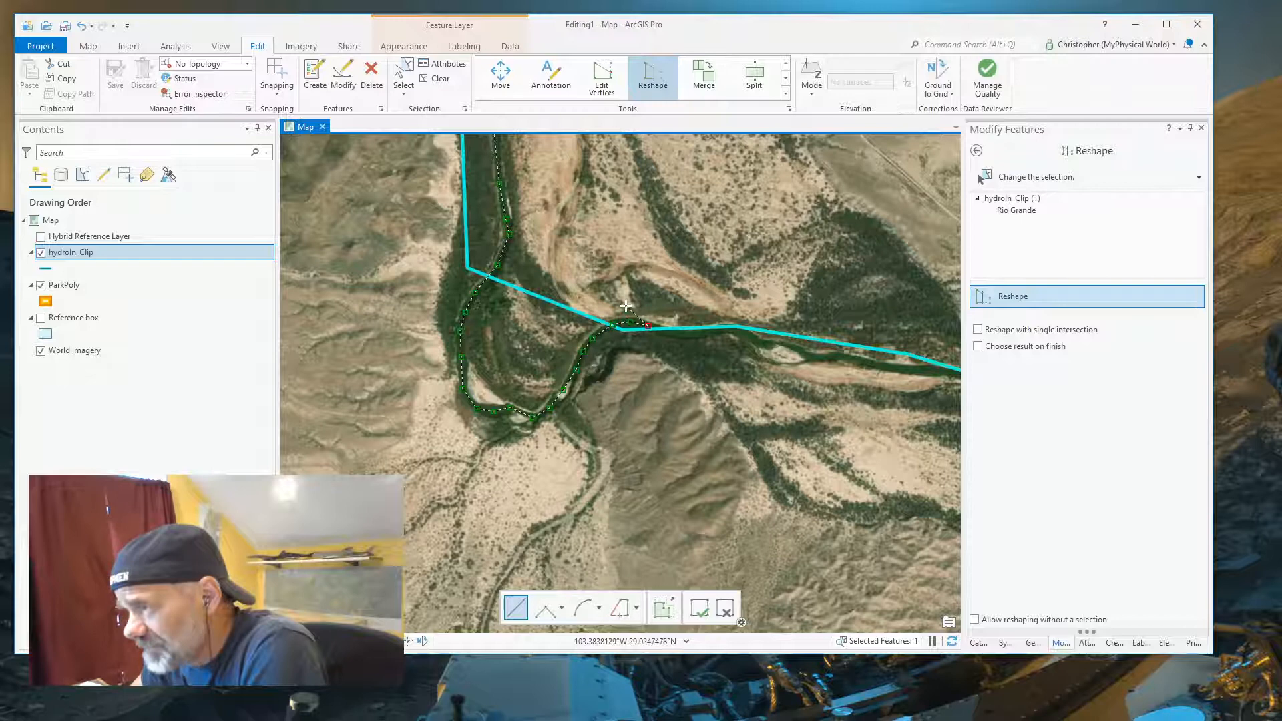
click(673, 334)
click(693, 334)
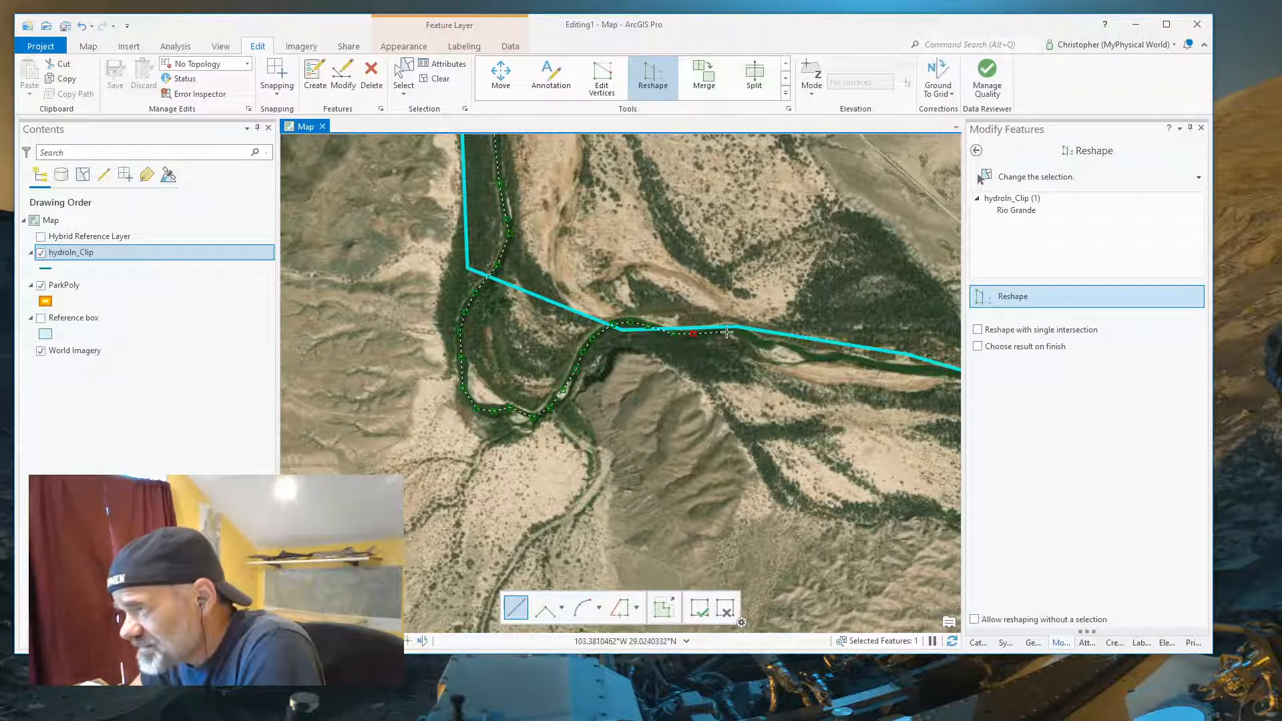
click(717, 330)
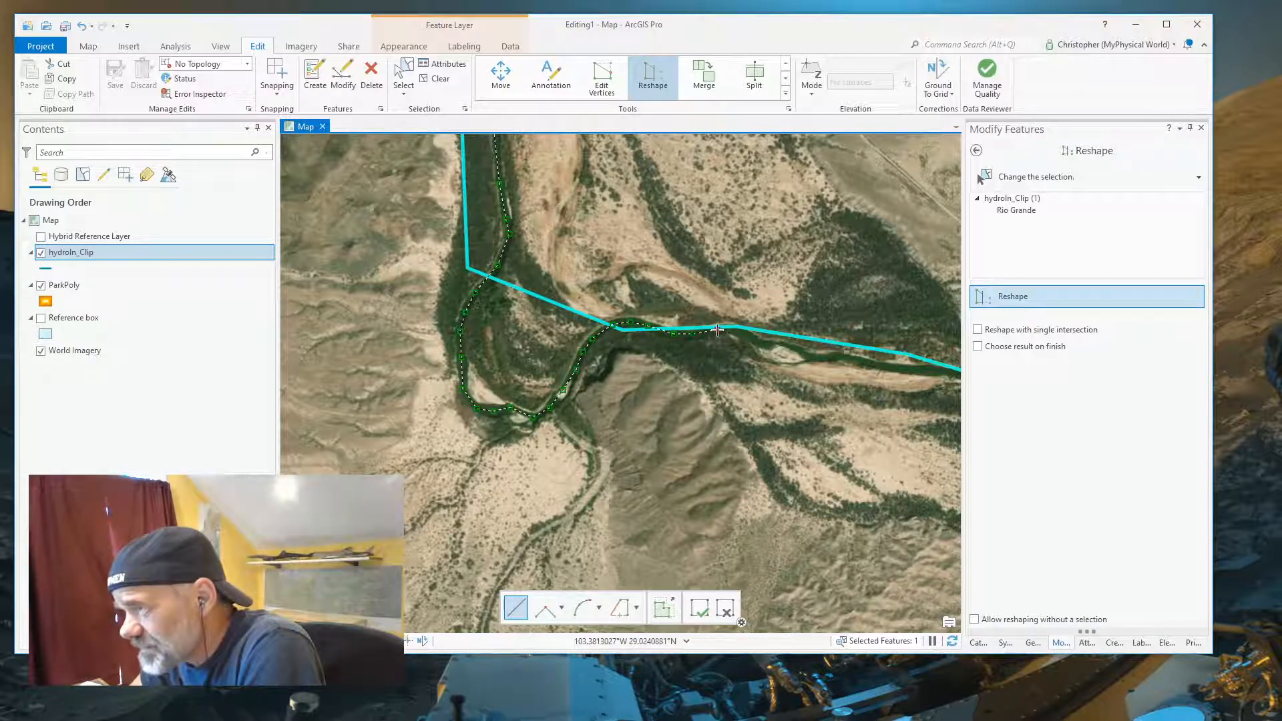
click(764, 343)
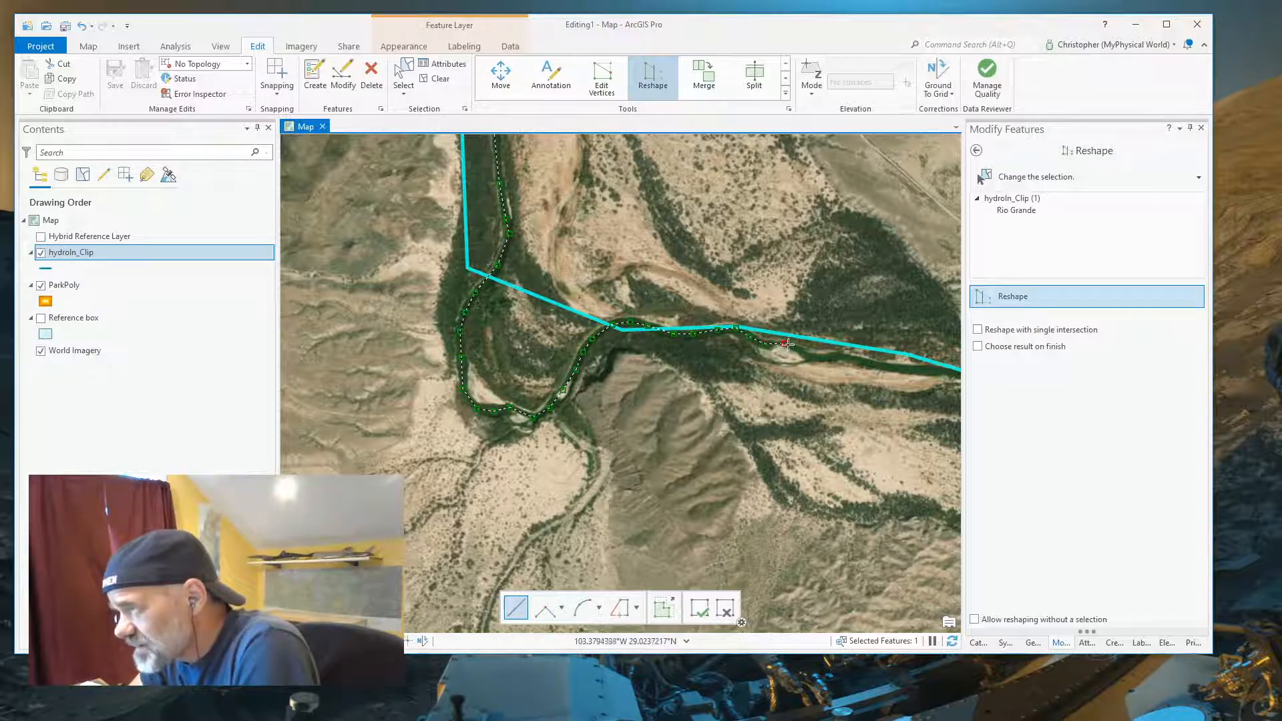
click(840, 357)
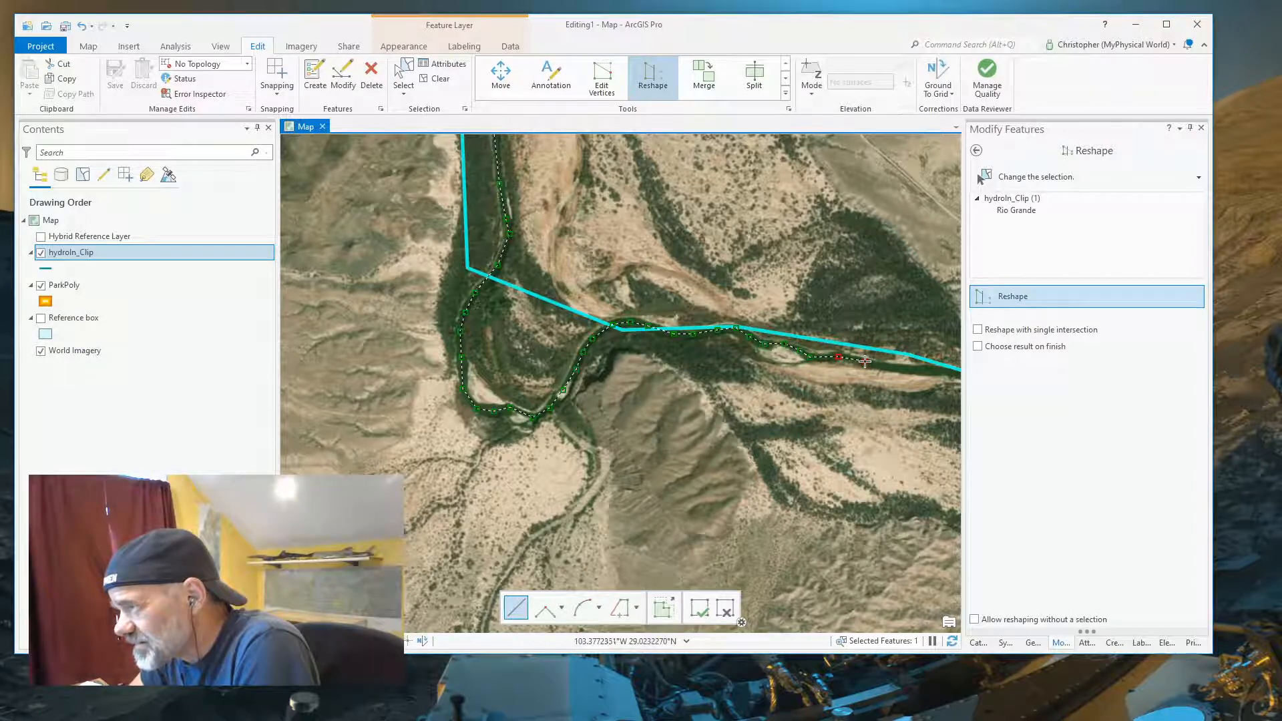
click(933, 370)
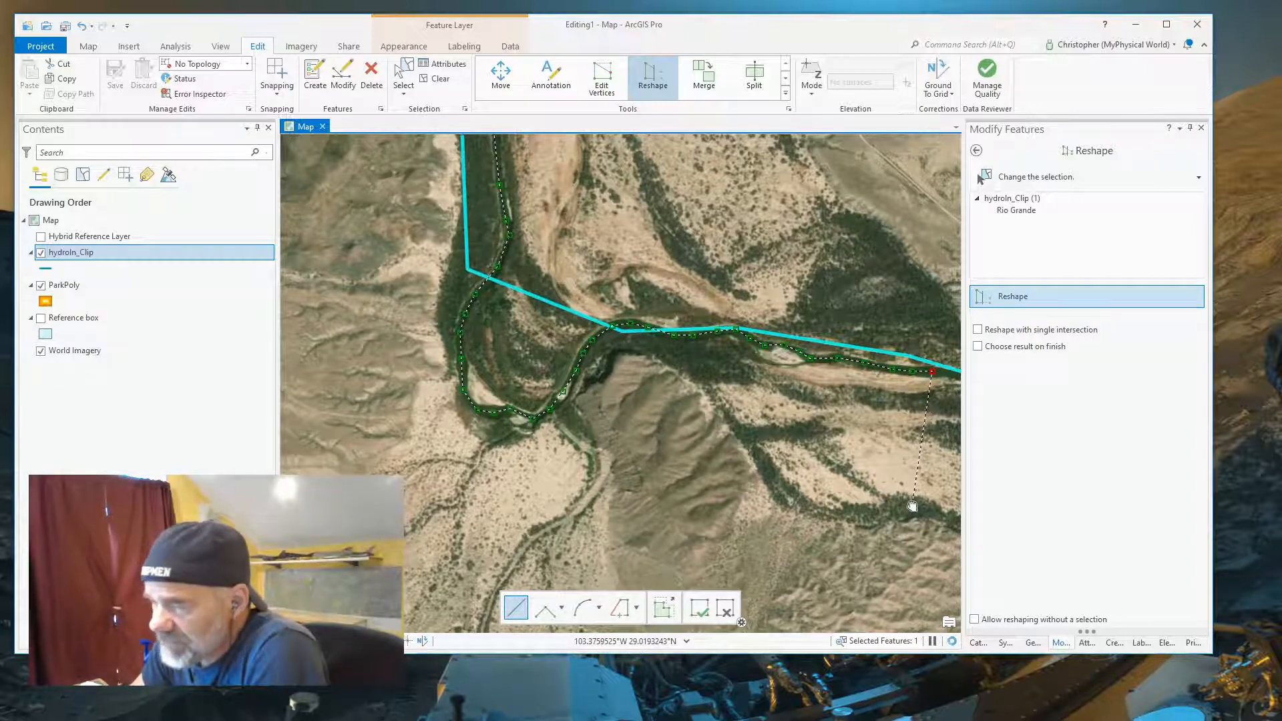
- Trace the reshape sketch around the next sandbar, over the short stretch north of the line, and back southeast into the channel below it
drag(912, 506, 314, 432)
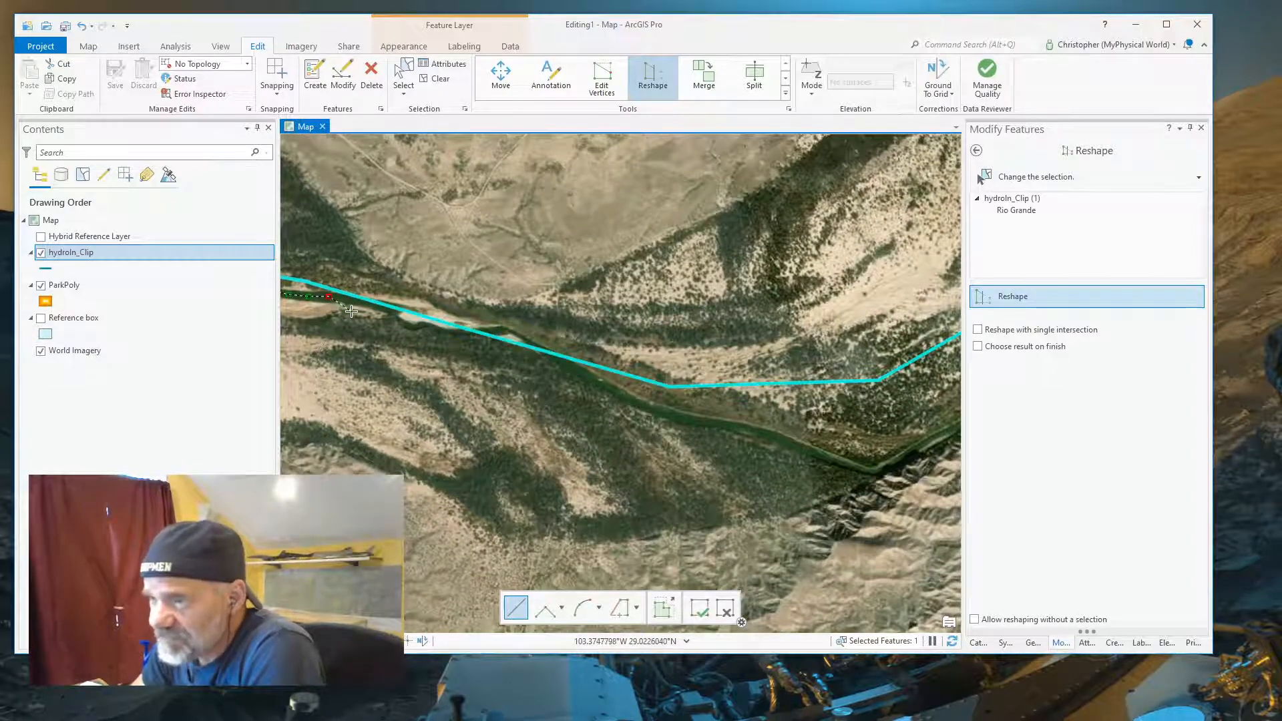
click(387, 308)
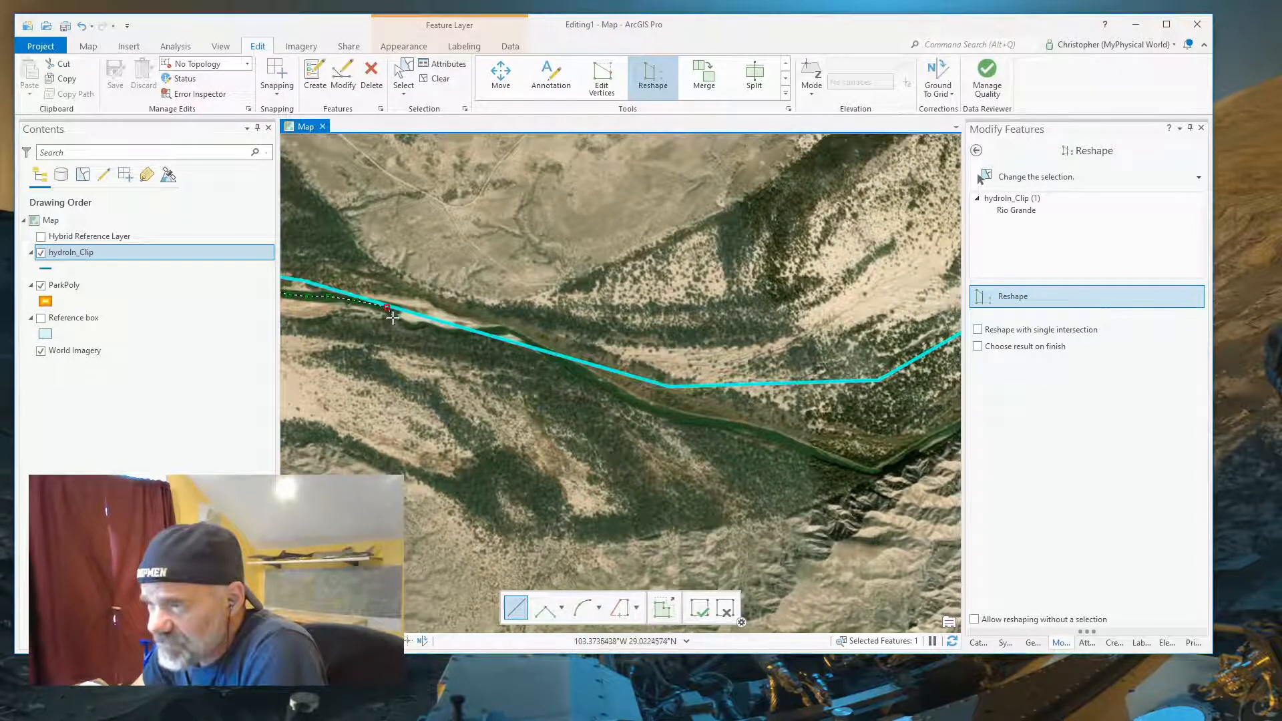
click(401, 323)
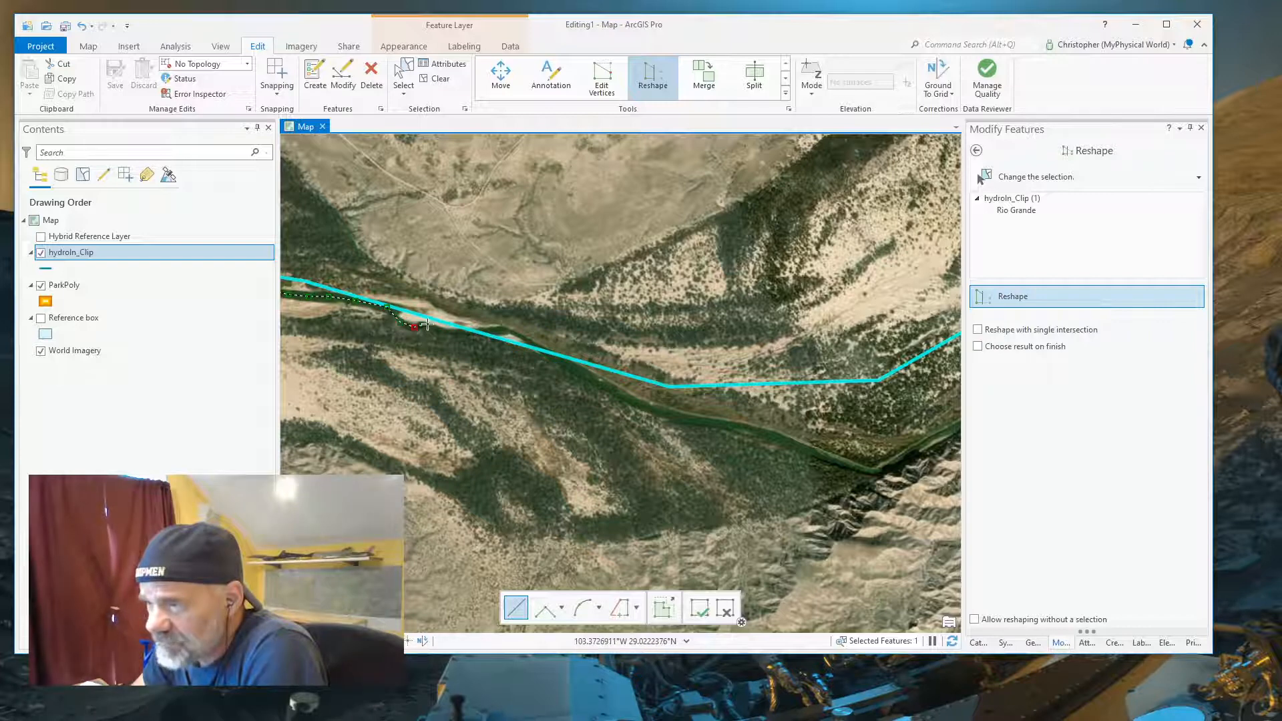
click(428, 325)
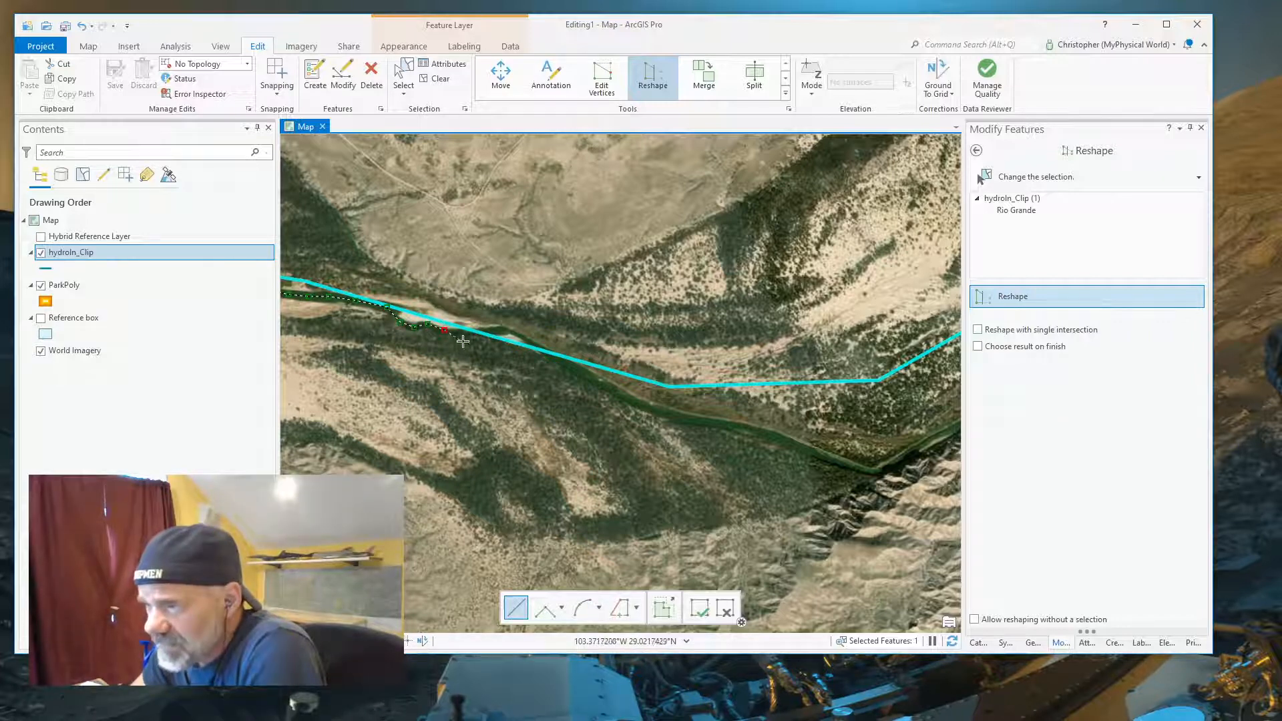
click(503, 330)
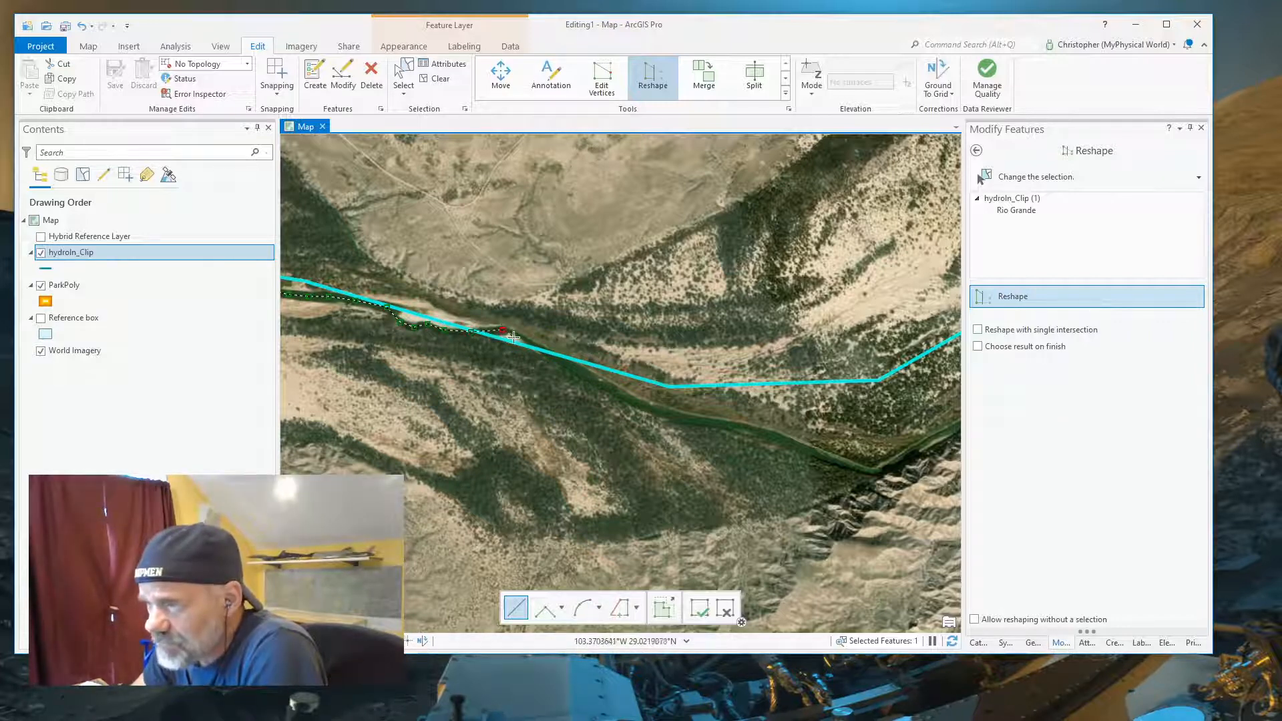
click(529, 342)
click(588, 376)
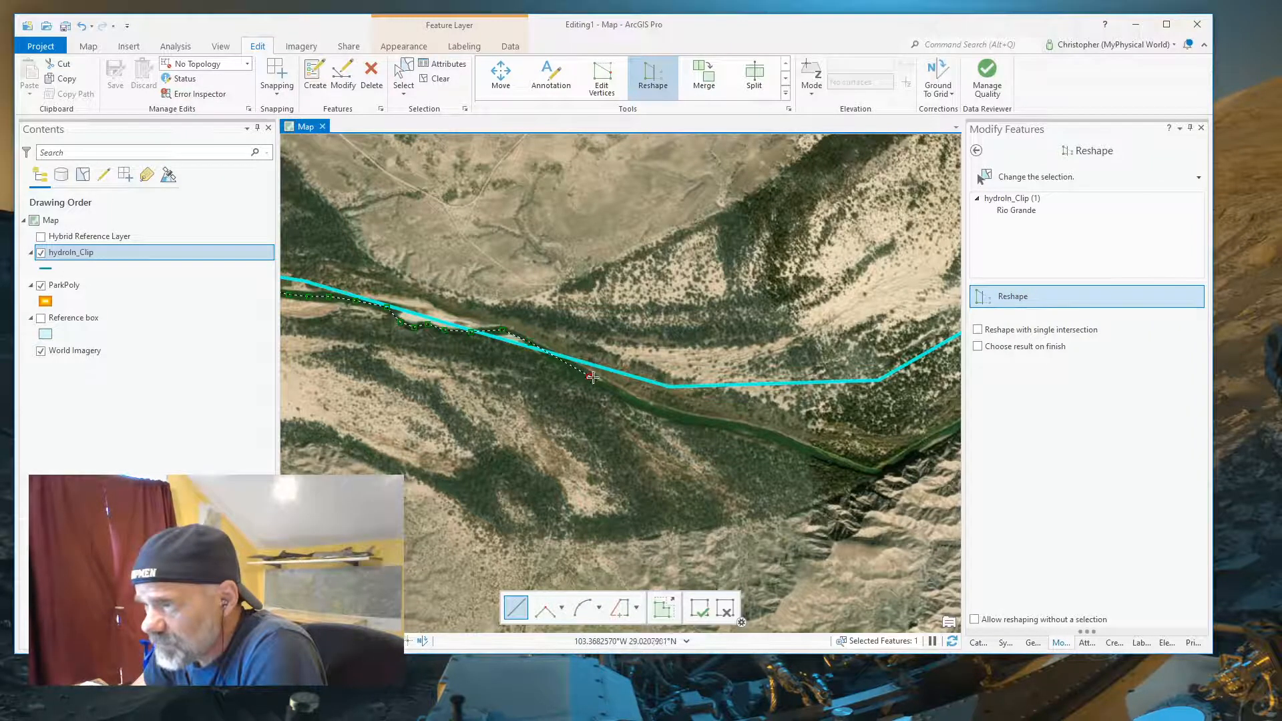
- Extend the reshape sketch southeast along the channel to the sharp bend at the foot of the rocky hills
click(640, 403)
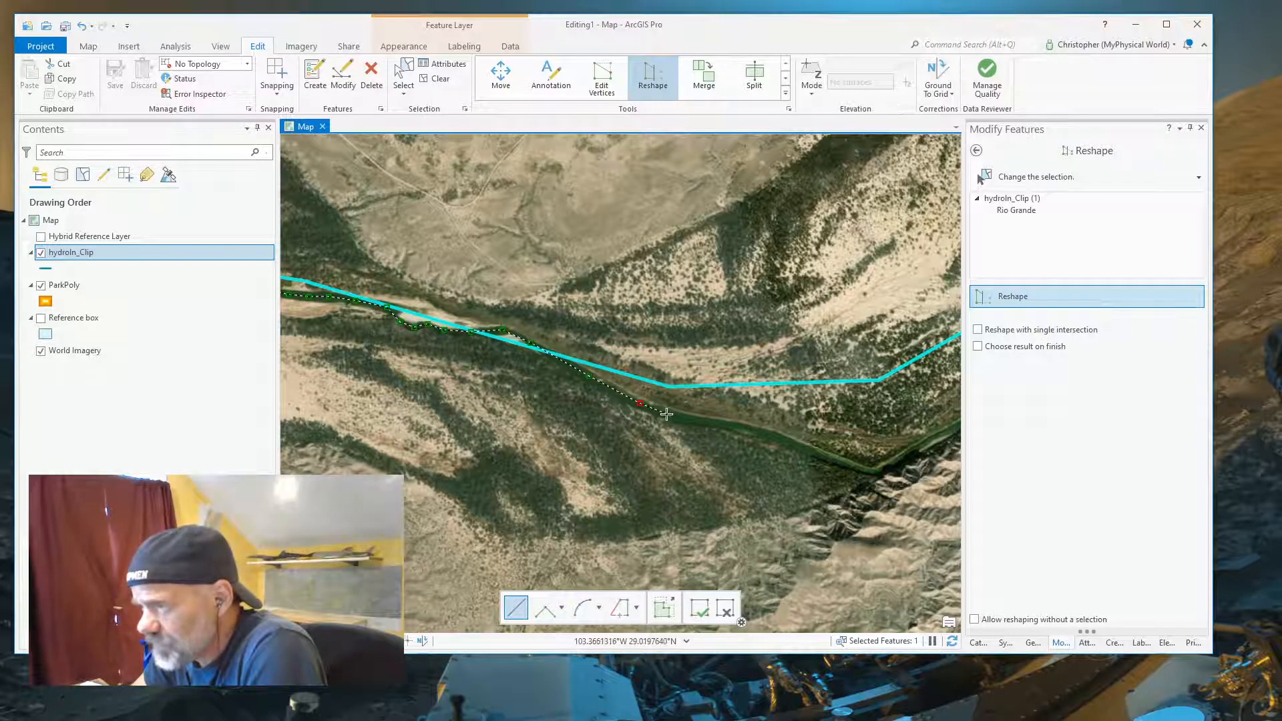
click(668, 414)
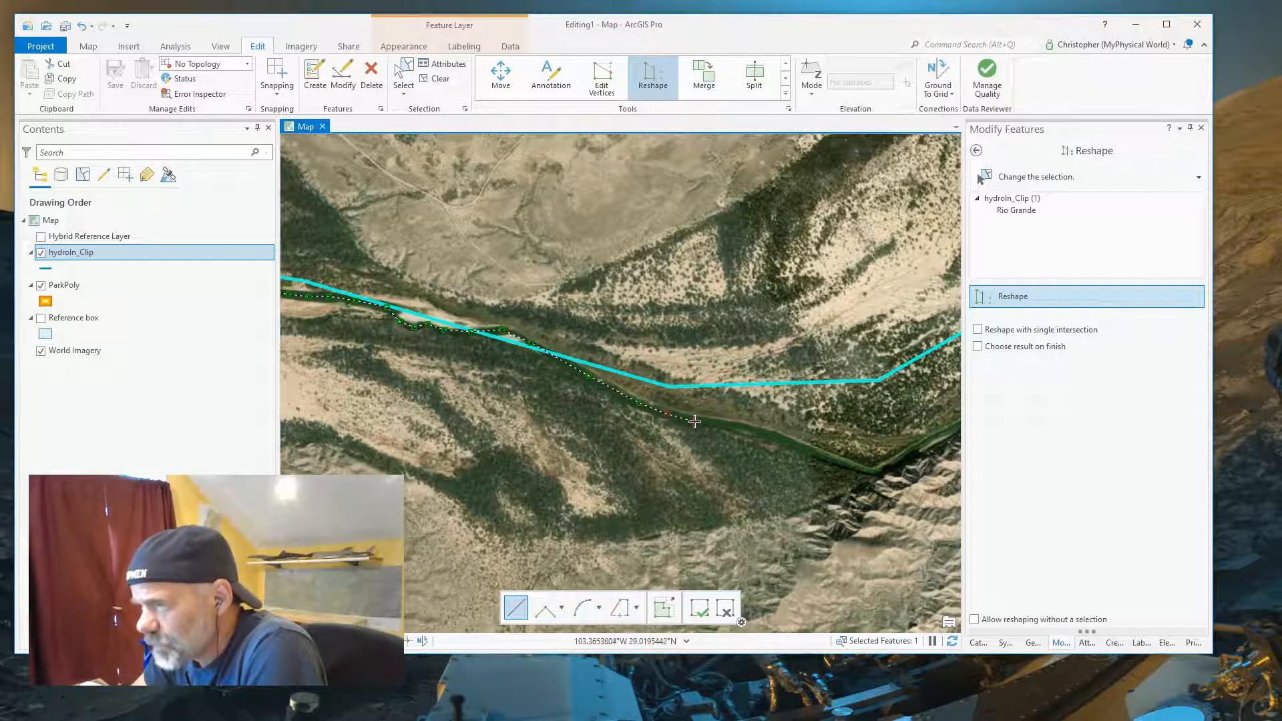
click(739, 427)
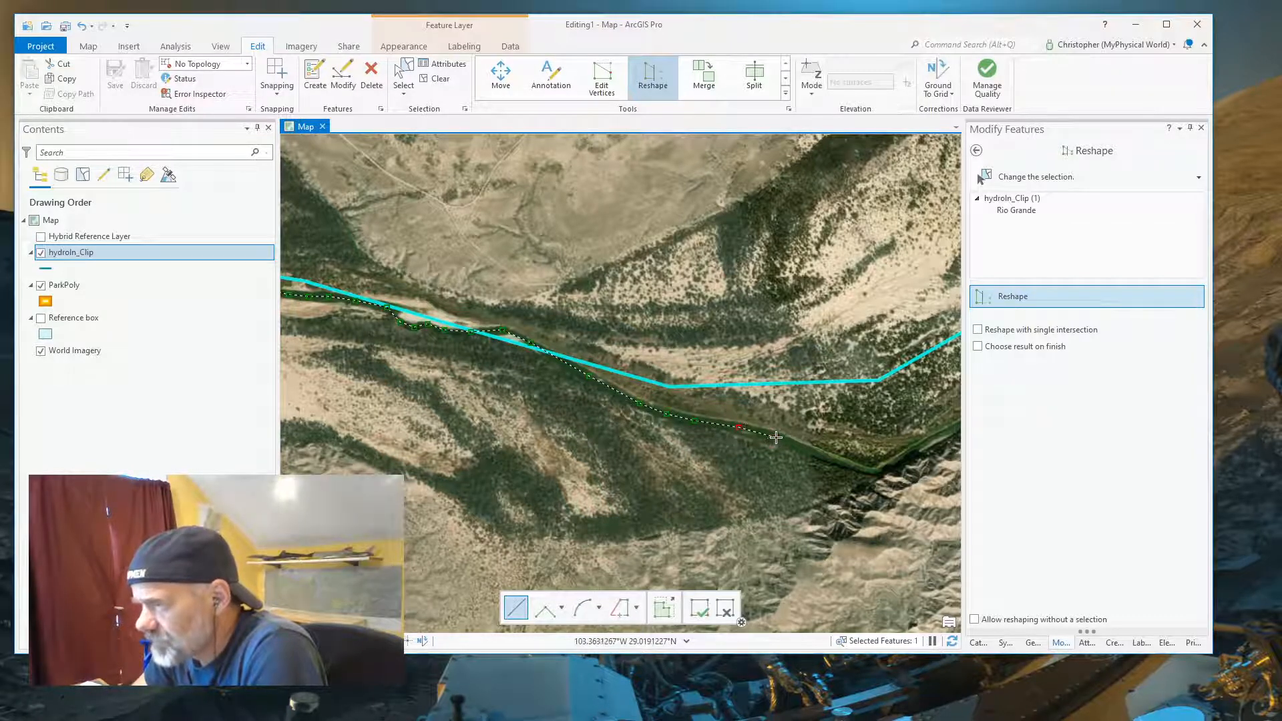
click(776, 438)
click(820, 455)
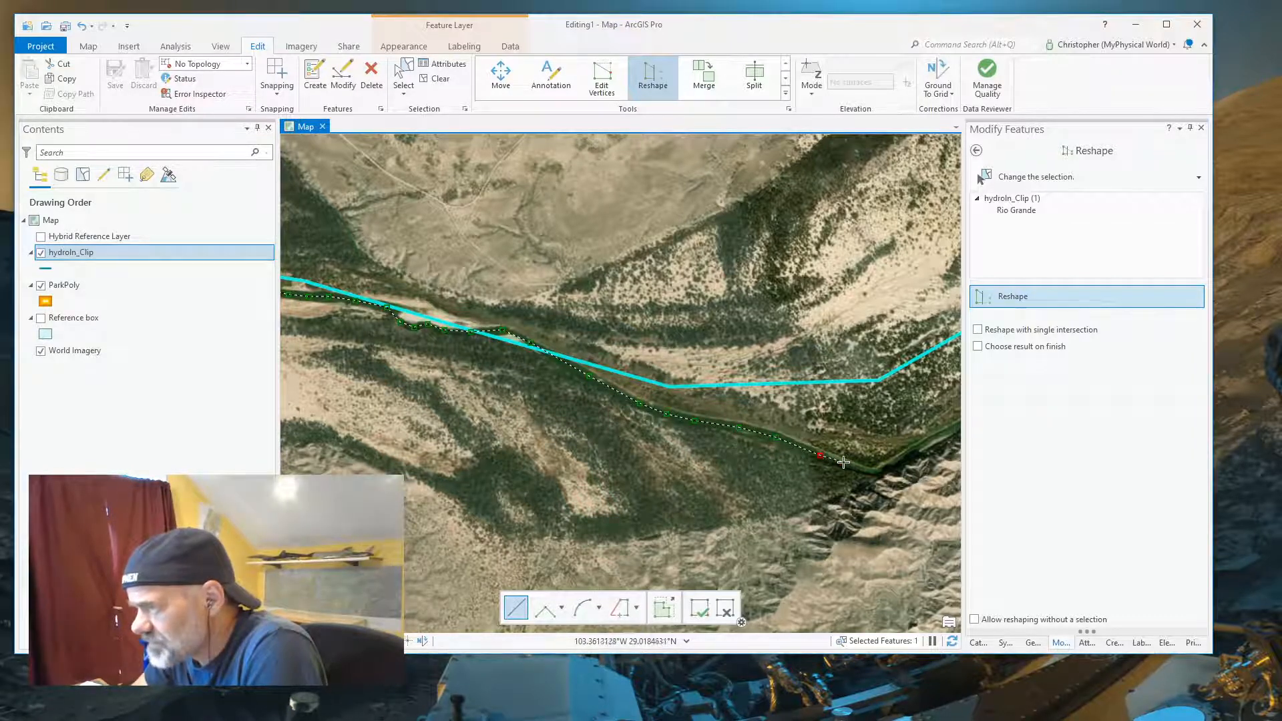
click(879, 472)
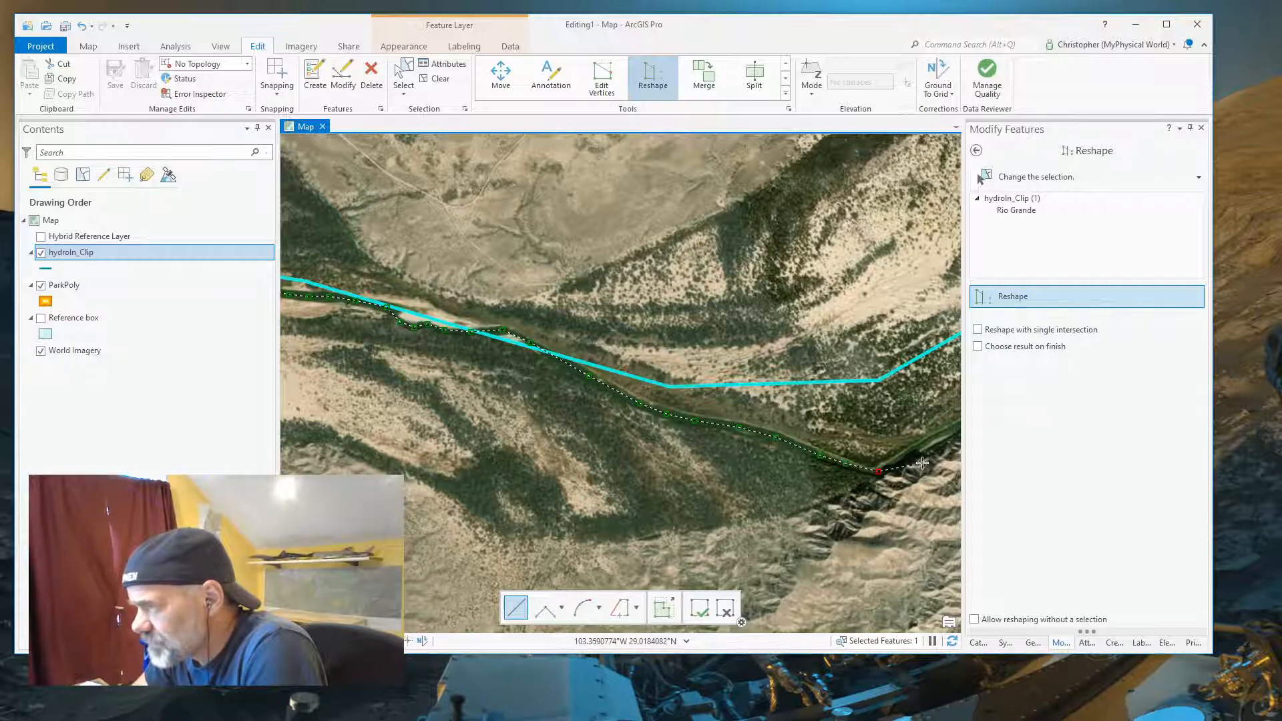
- Extend the reshape sketch northeast from the sharp bend, following the channel along the foot of the rocky hills
click(906, 456)
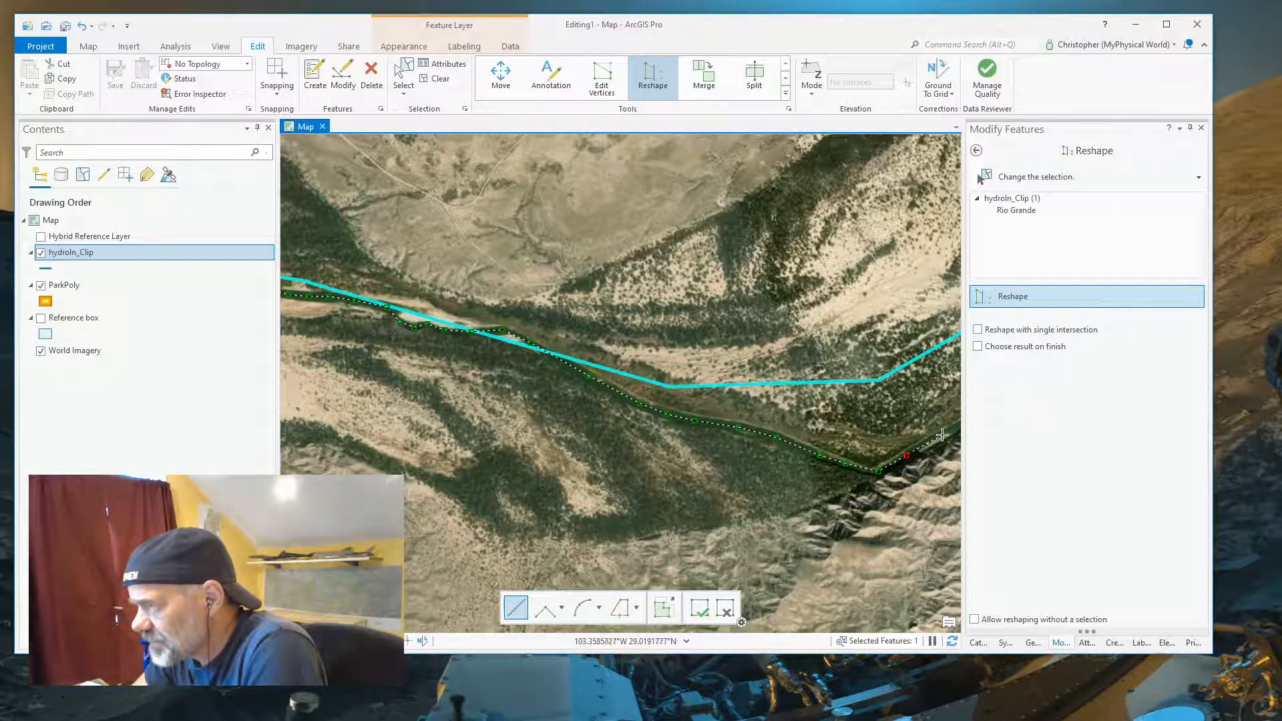
click(945, 435)
drag(915, 449, 375, 475)
click(450, 436)
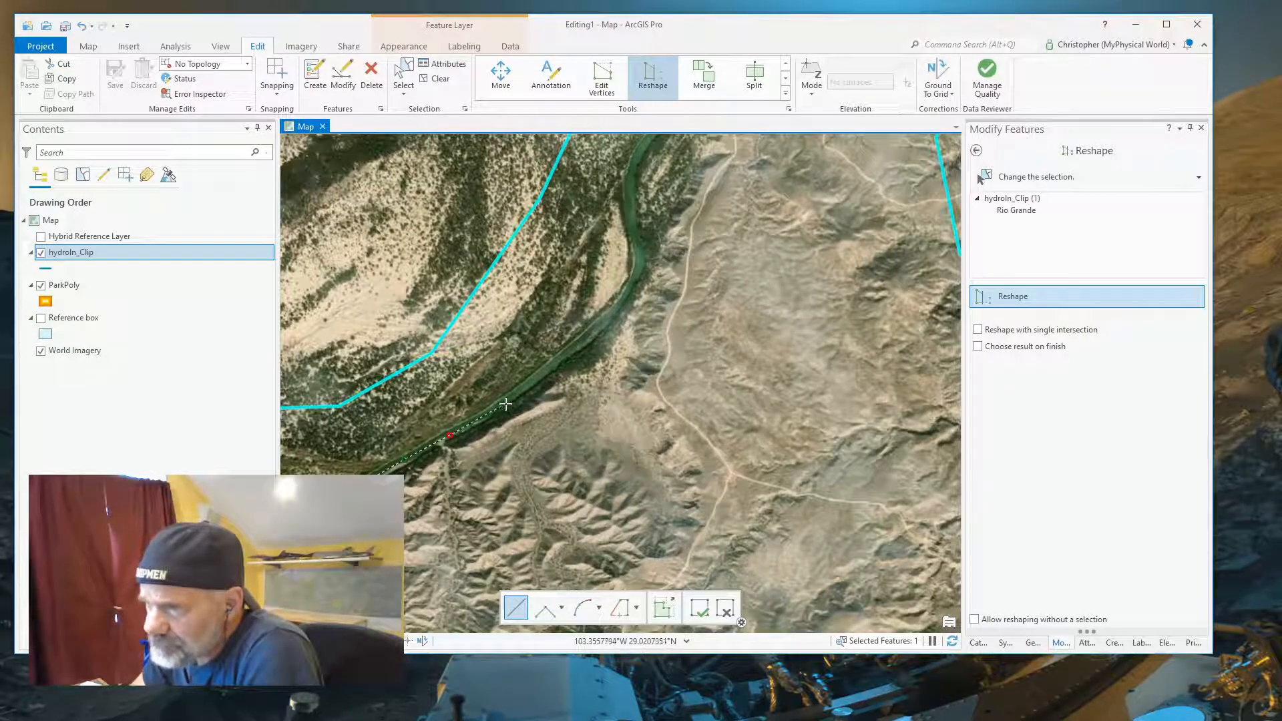
click(535, 380)
click(581, 345)
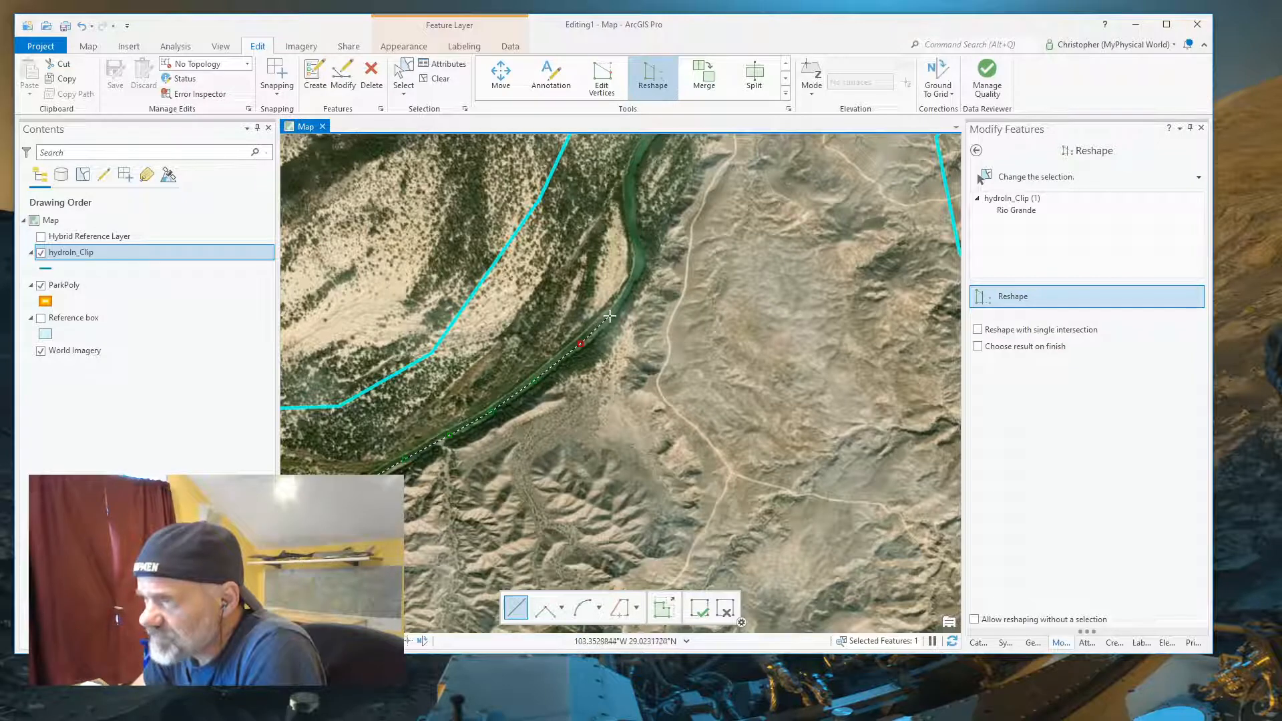
- Trace the reshape sketch around the bend where the channel turns north, passing the narrow sand strip on its west bank
click(626, 295)
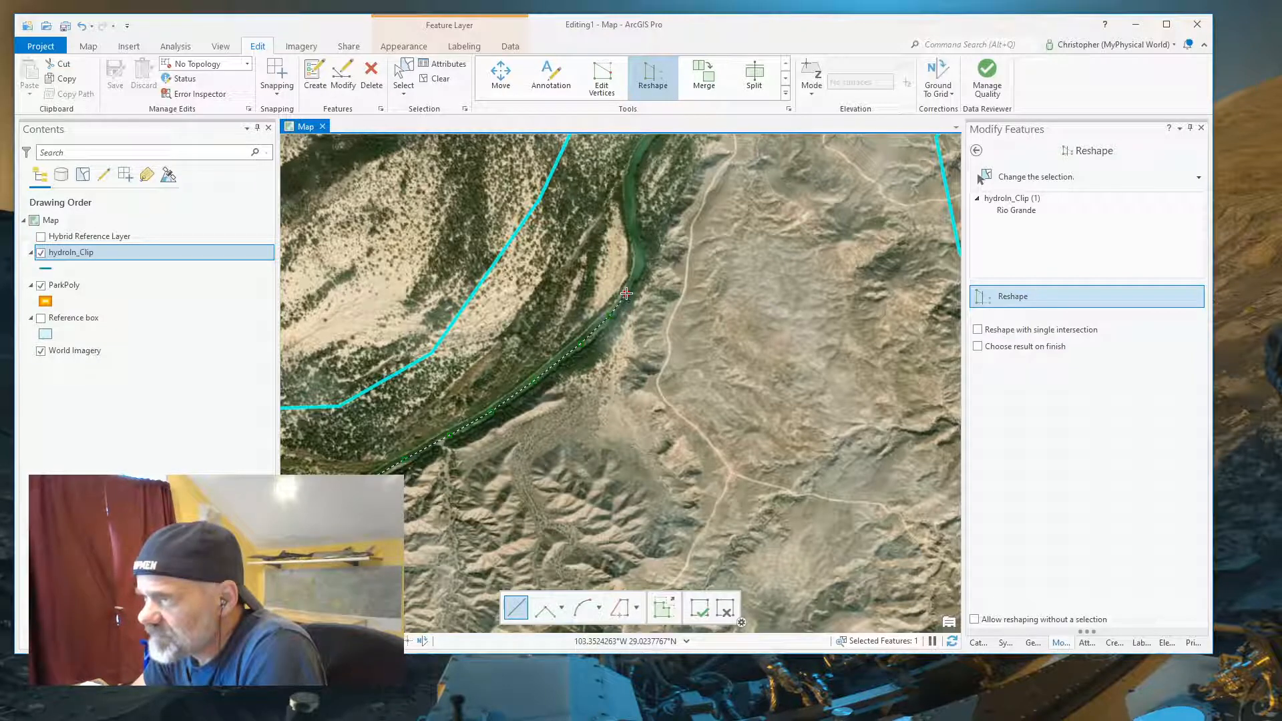
click(638, 246)
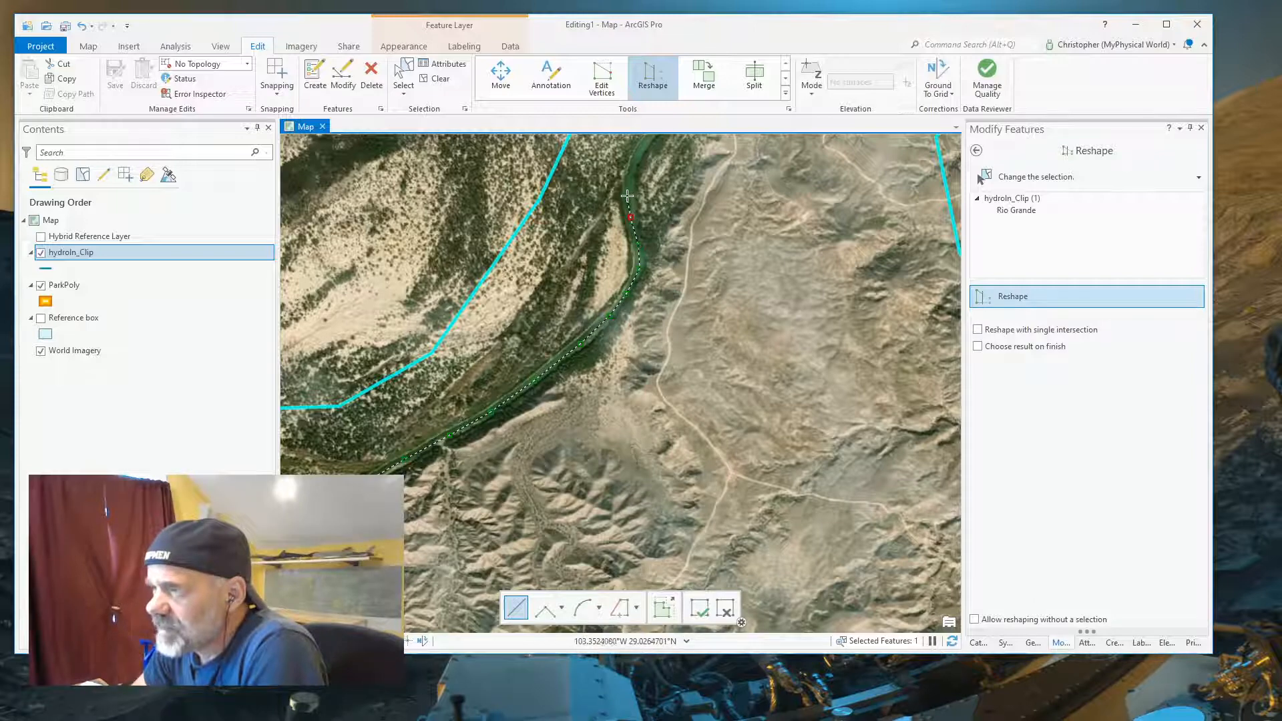
click(629, 195)
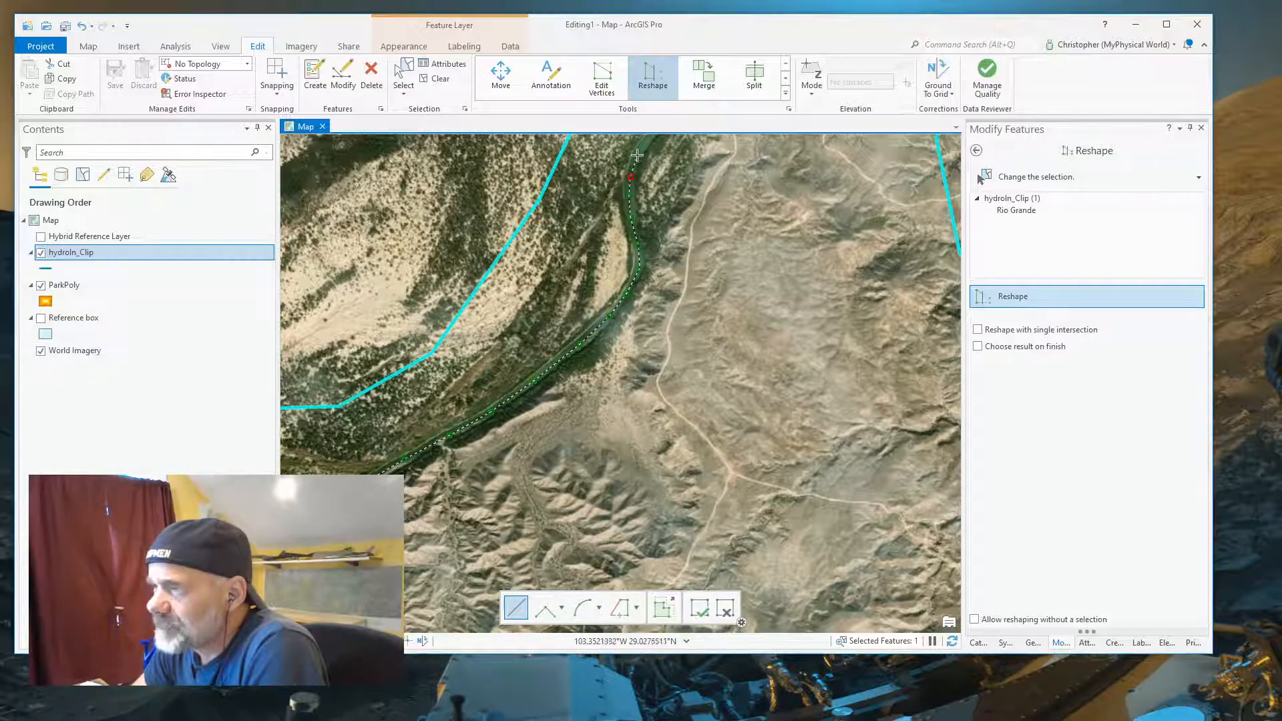
click(640, 153)
- Extend the reshape sketch northeast through the small kink in the channel and north along the western edge of the dry hills
drag(670, 148, 507, 422)
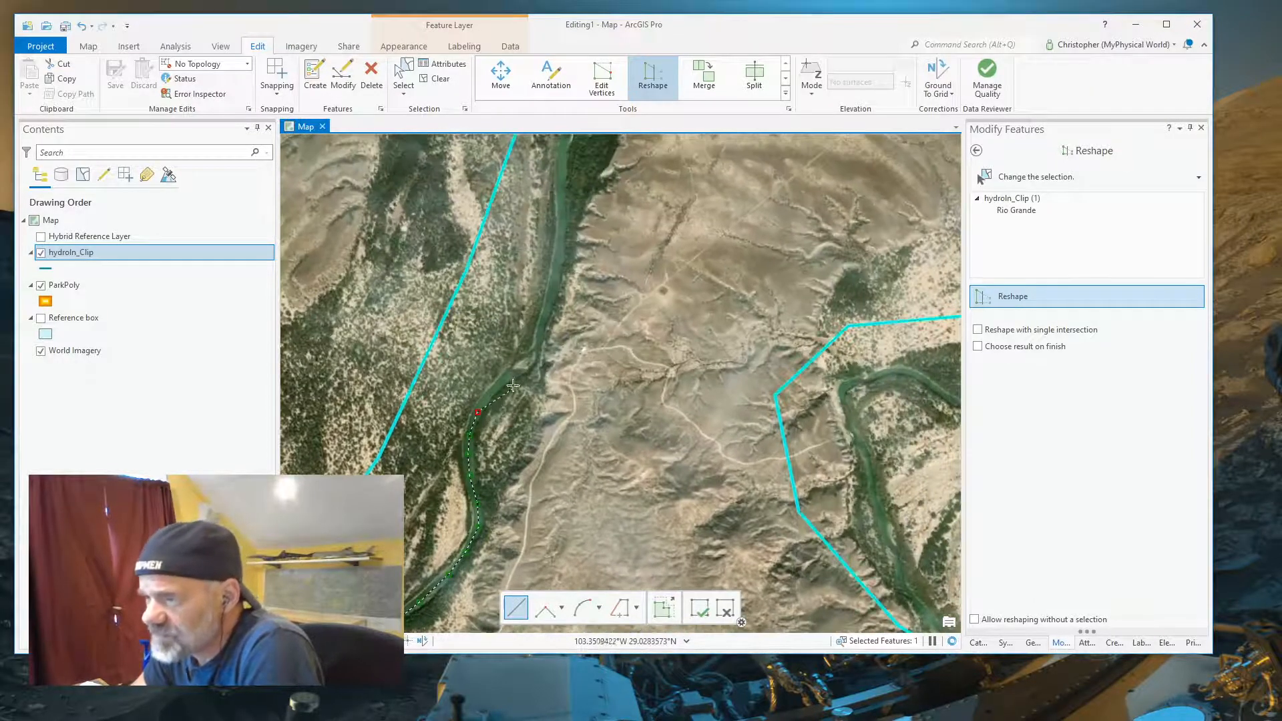
click(505, 375)
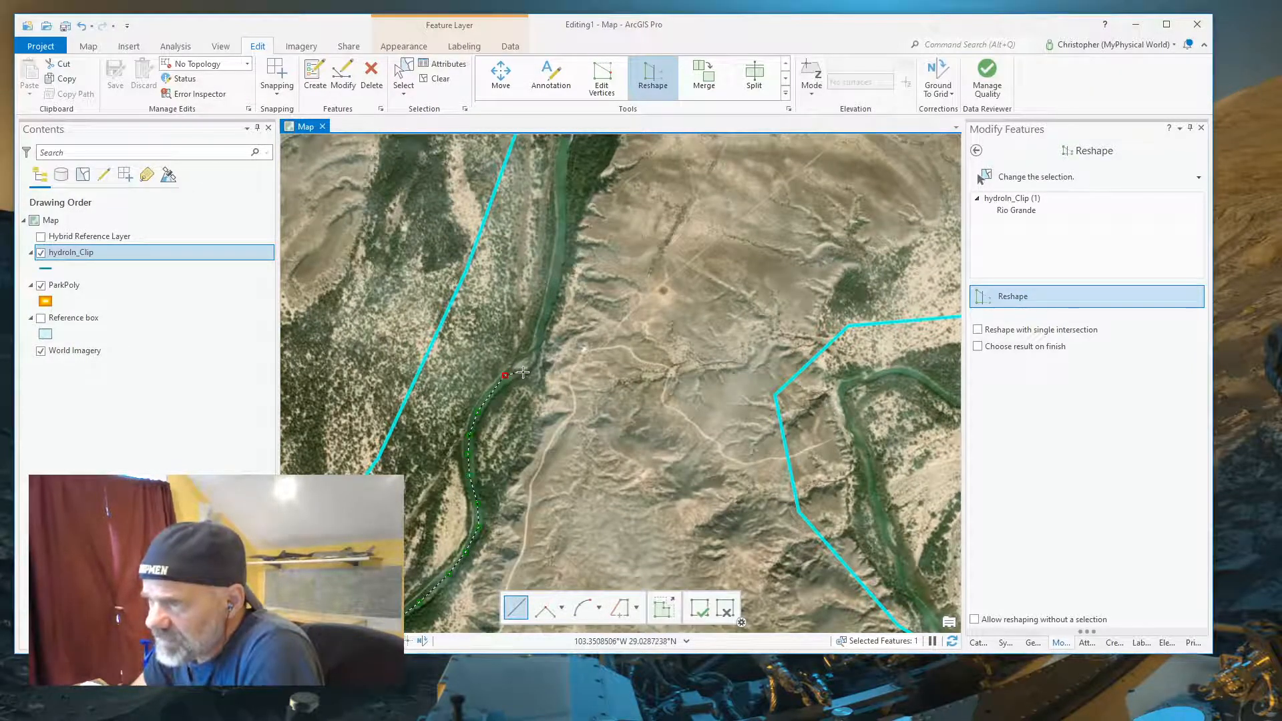
click(533, 366)
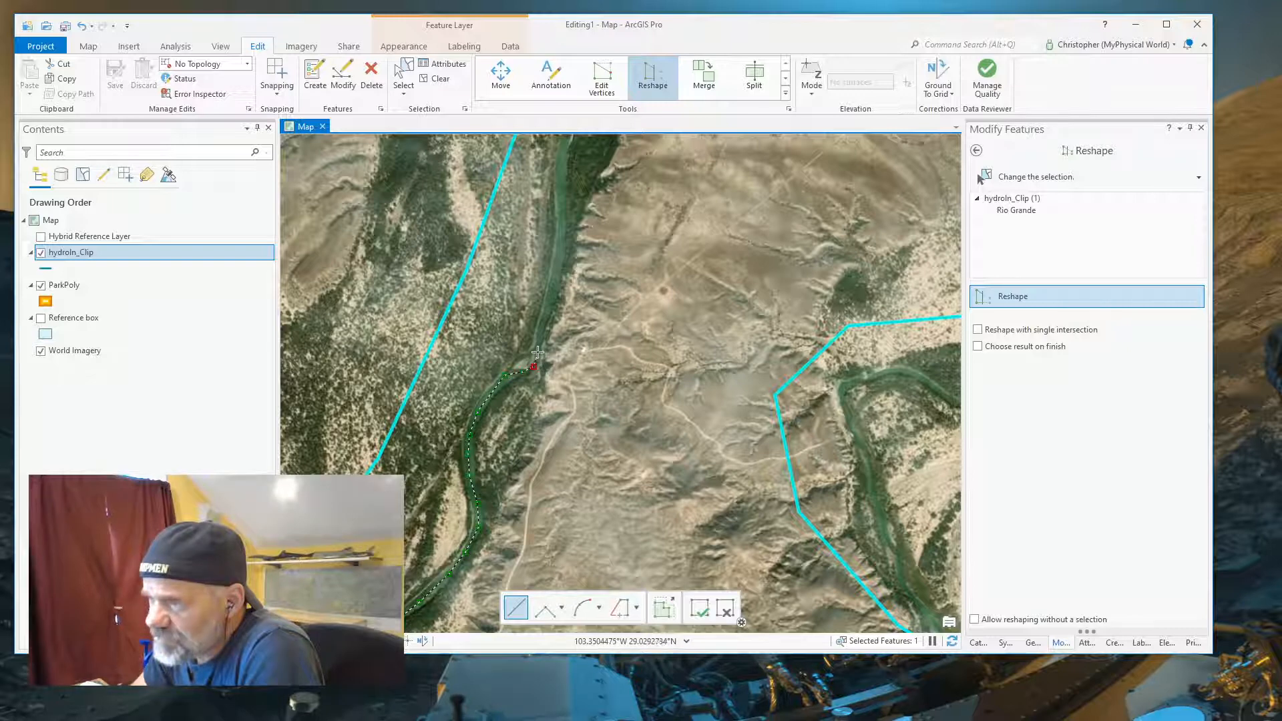
click(539, 352)
click(543, 320)
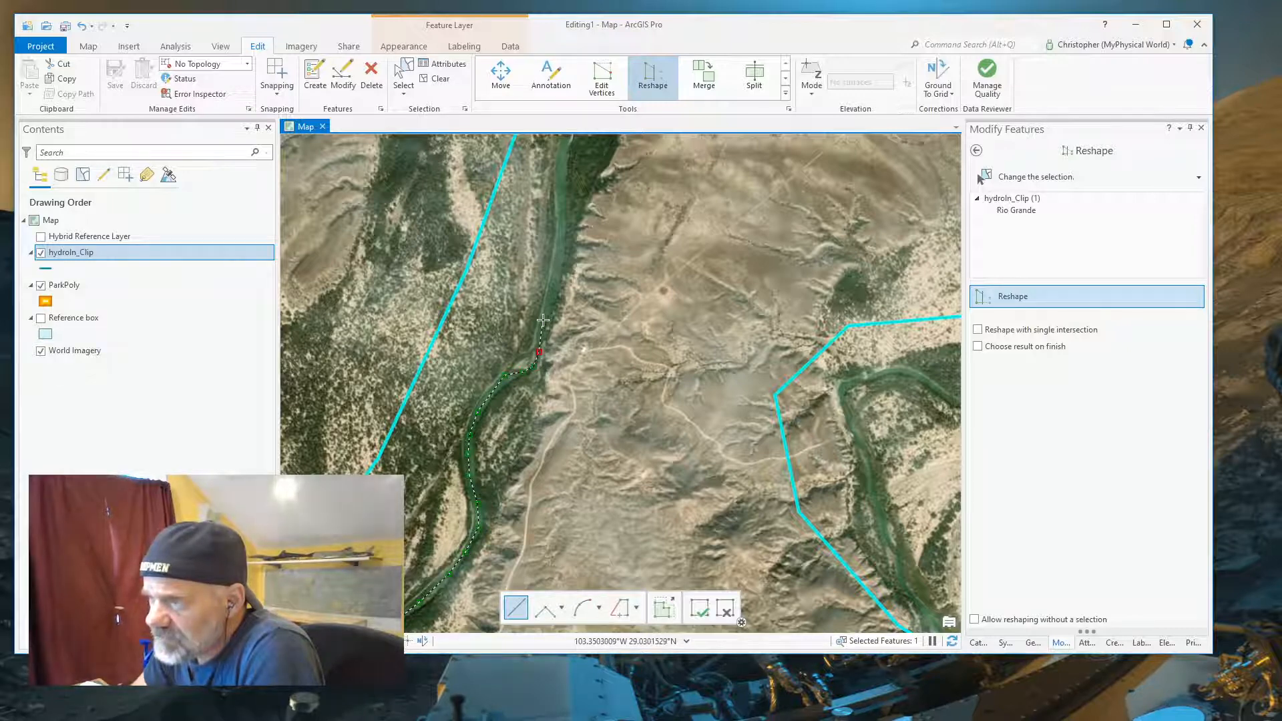
click(556, 284)
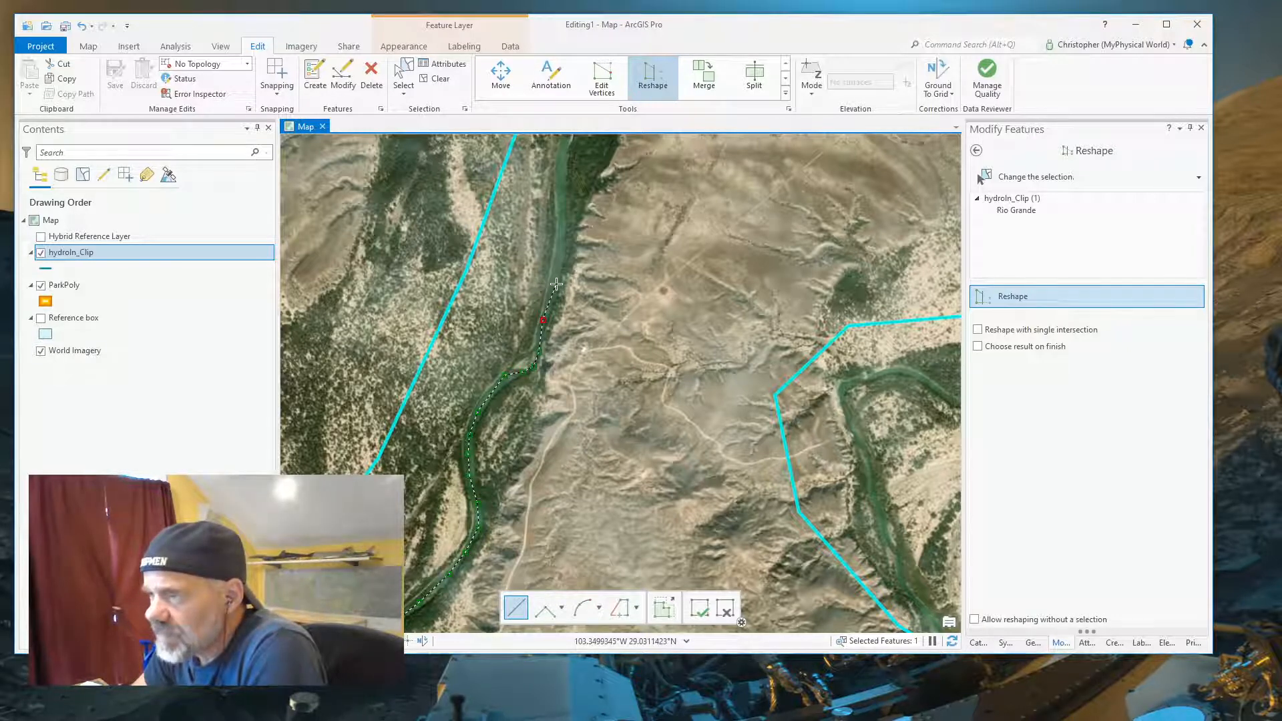
click(564, 217)
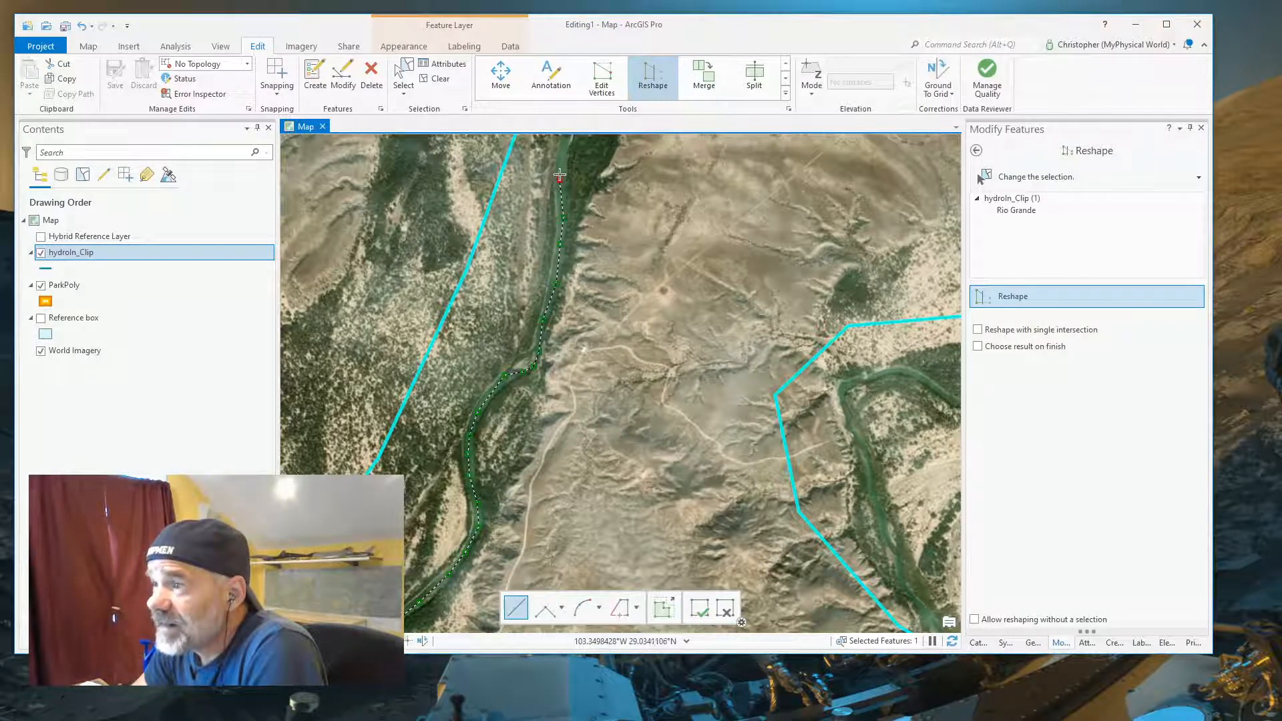
- Trace the reshape sketch north-northeast along the channel west of the large bare hill and through the narrow, tree-lined bend beyond it
drag(652, 161, 573, 485)
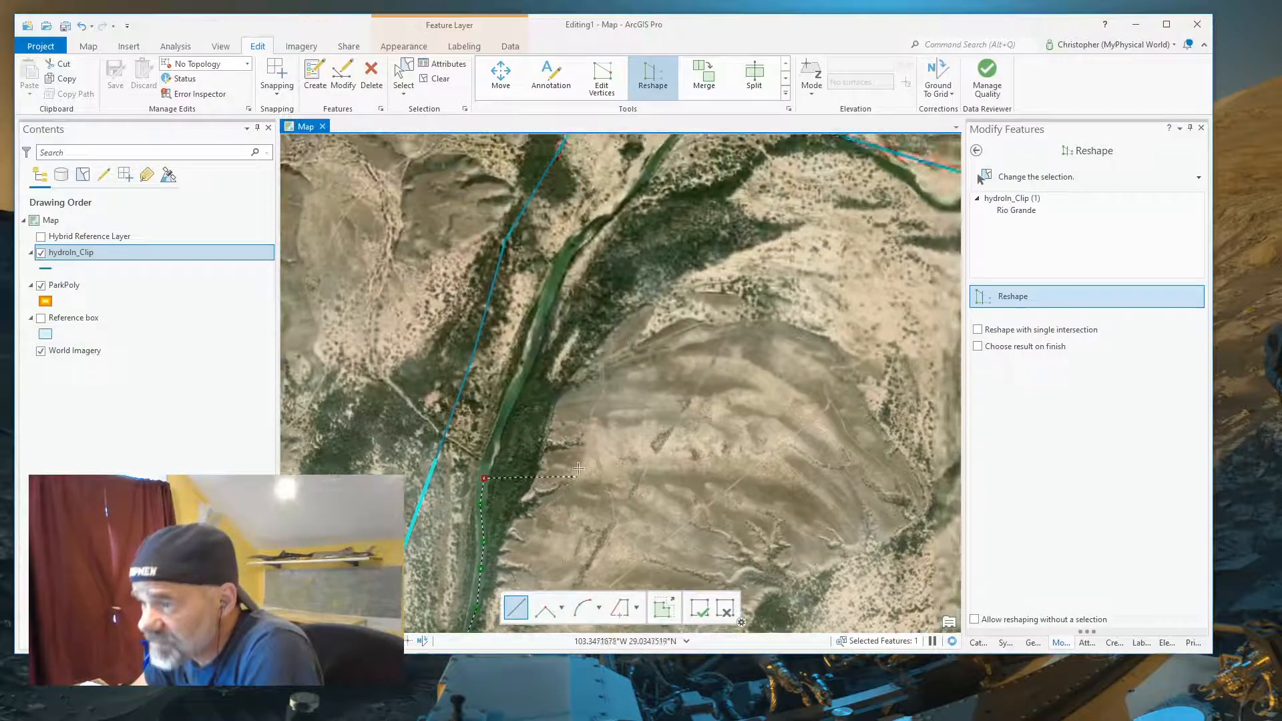
click(496, 438)
click(514, 394)
click(530, 362)
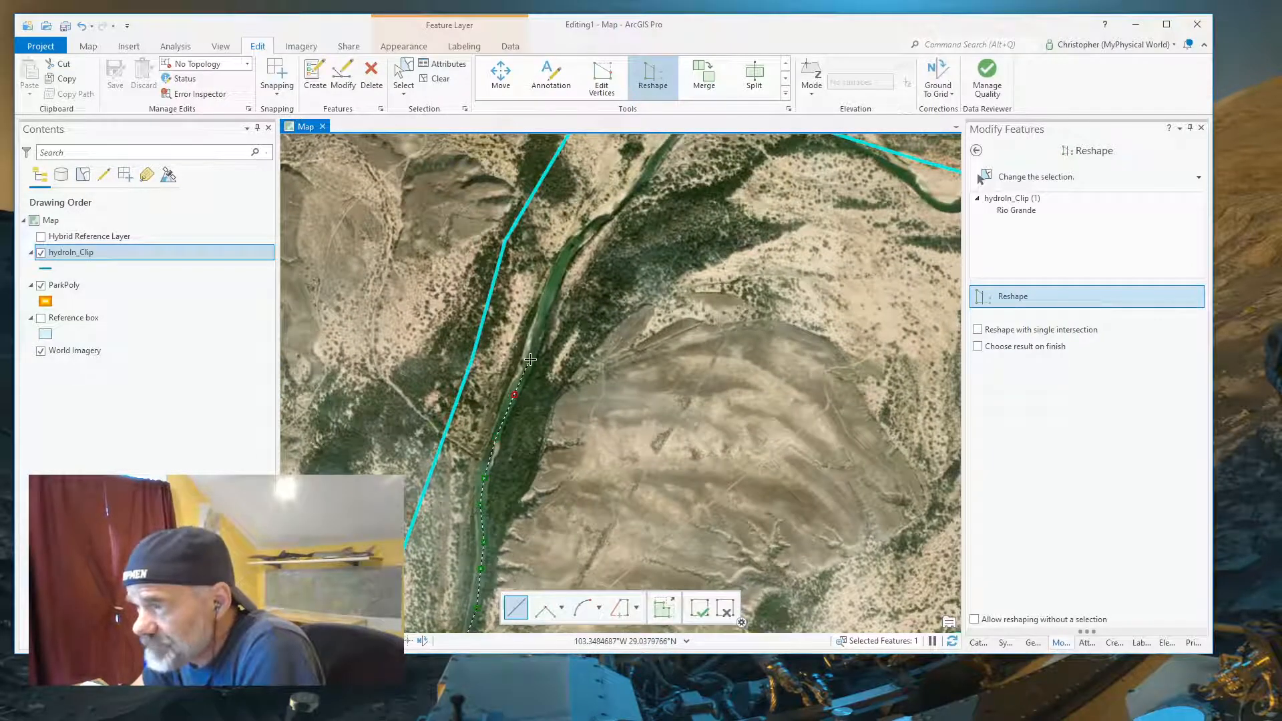
click(542, 318)
click(554, 277)
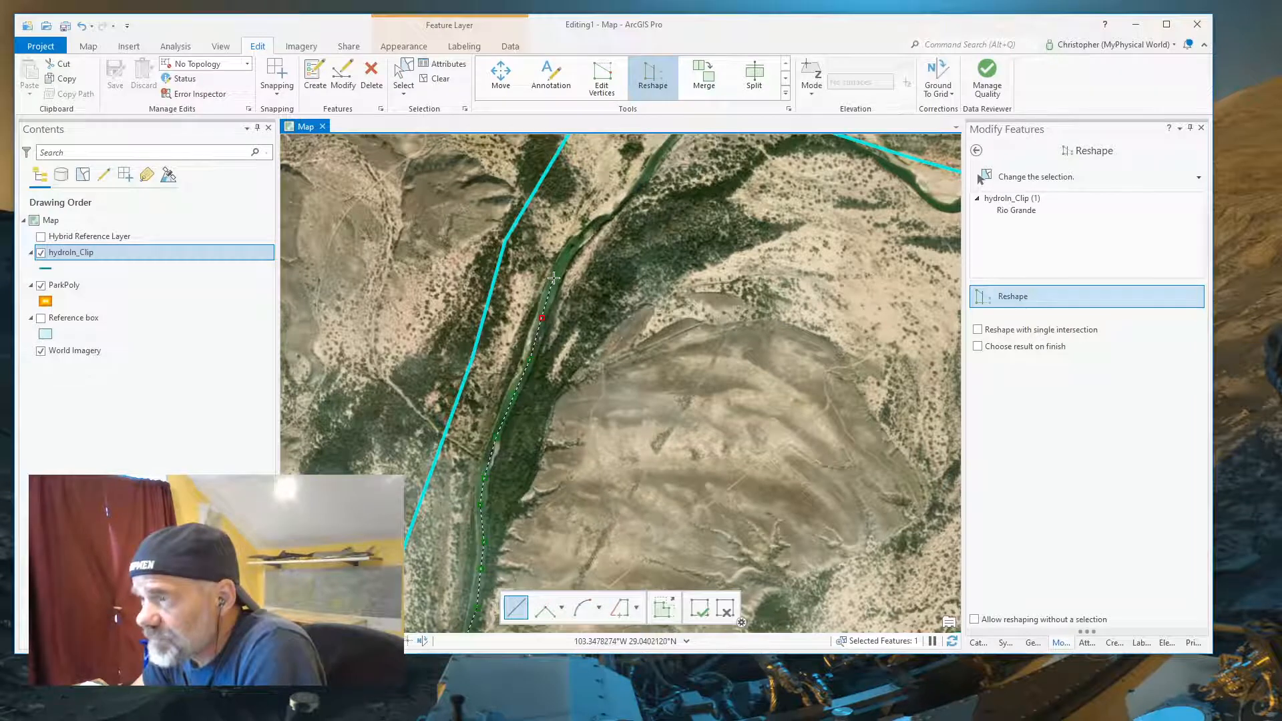
click(594, 226)
click(609, 217)
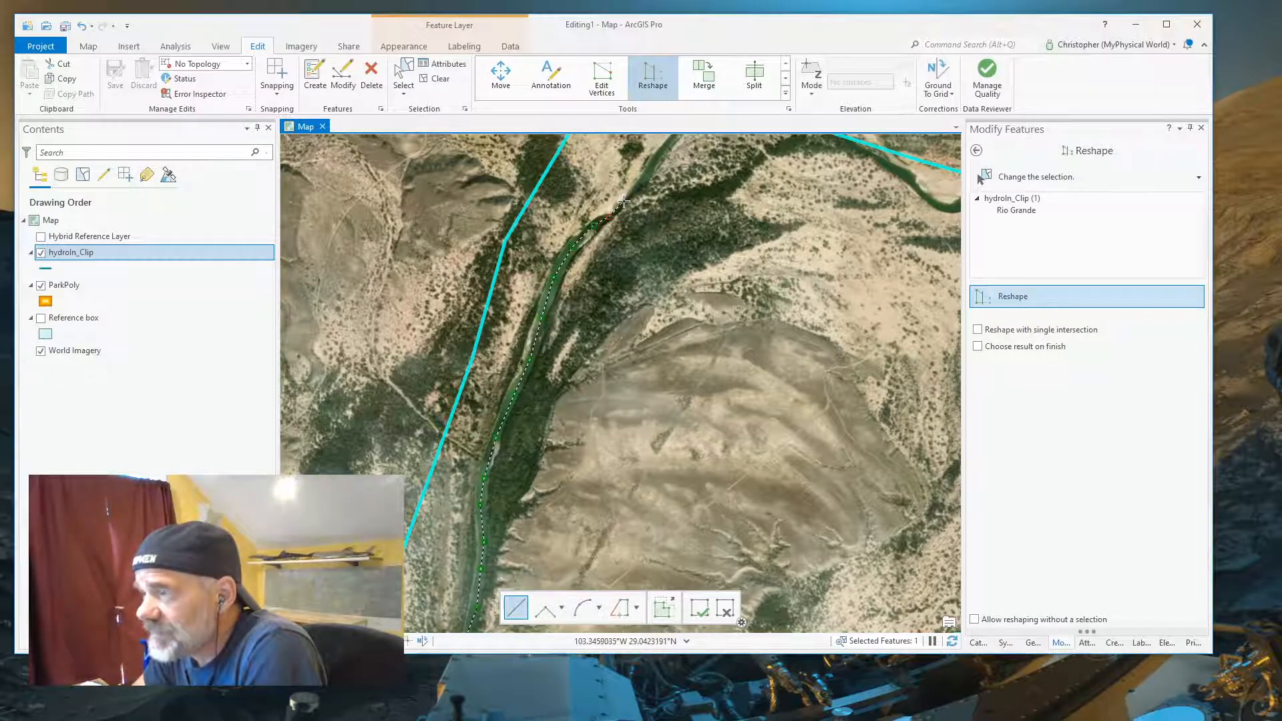
click(647, 177)
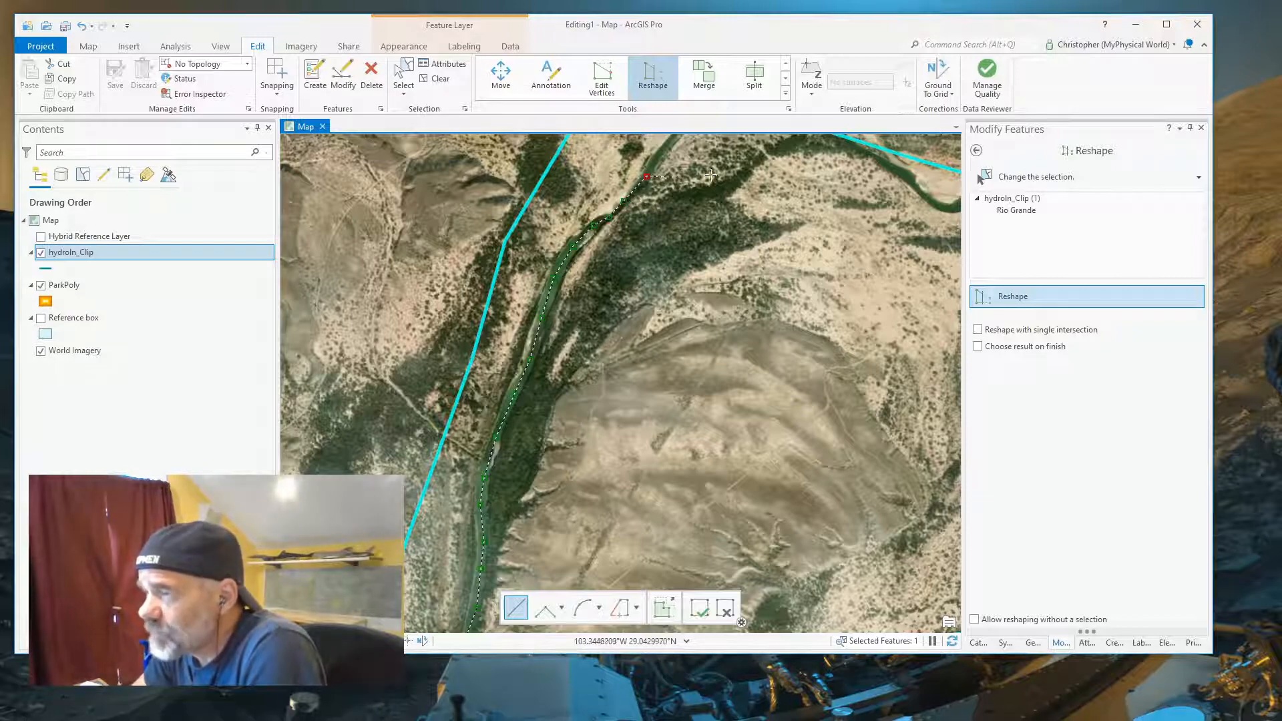
- Extend the reshape sketch northeast across the Rio Grande line and around the river loop north of it, heading back south
drag(855, 183, 536, 444)
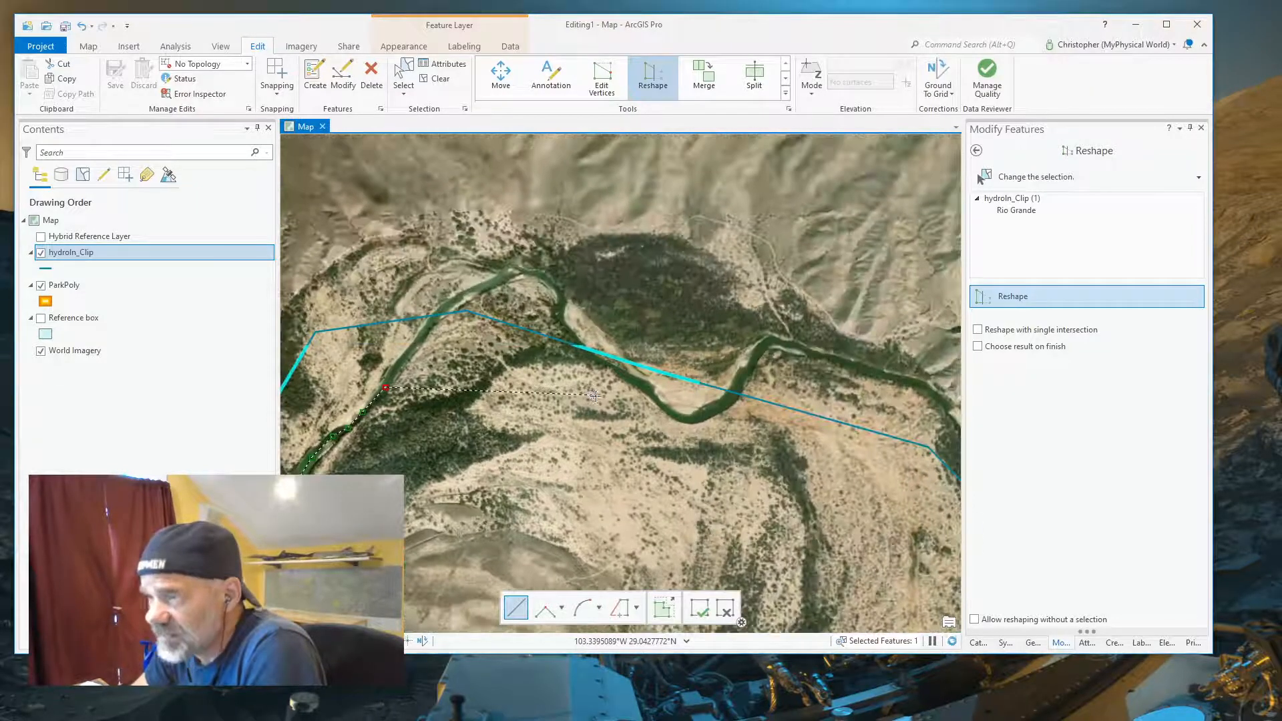
click(403, 362)
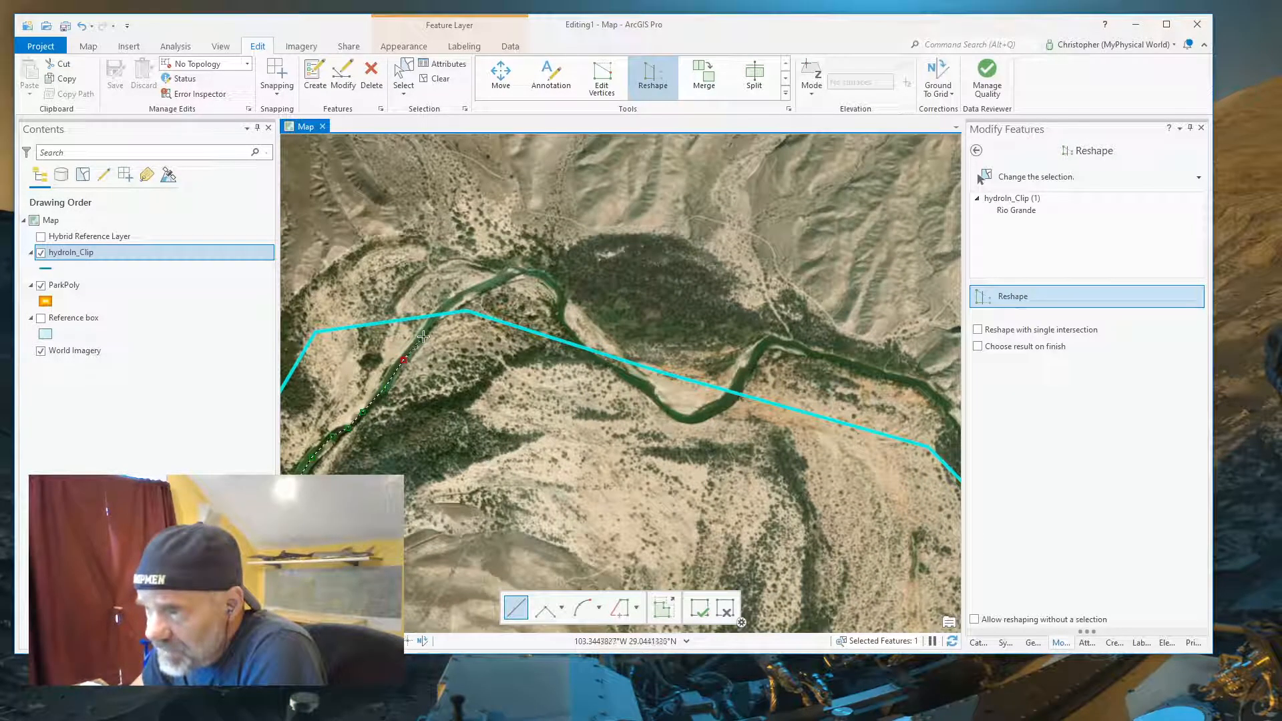
click(445, 305)
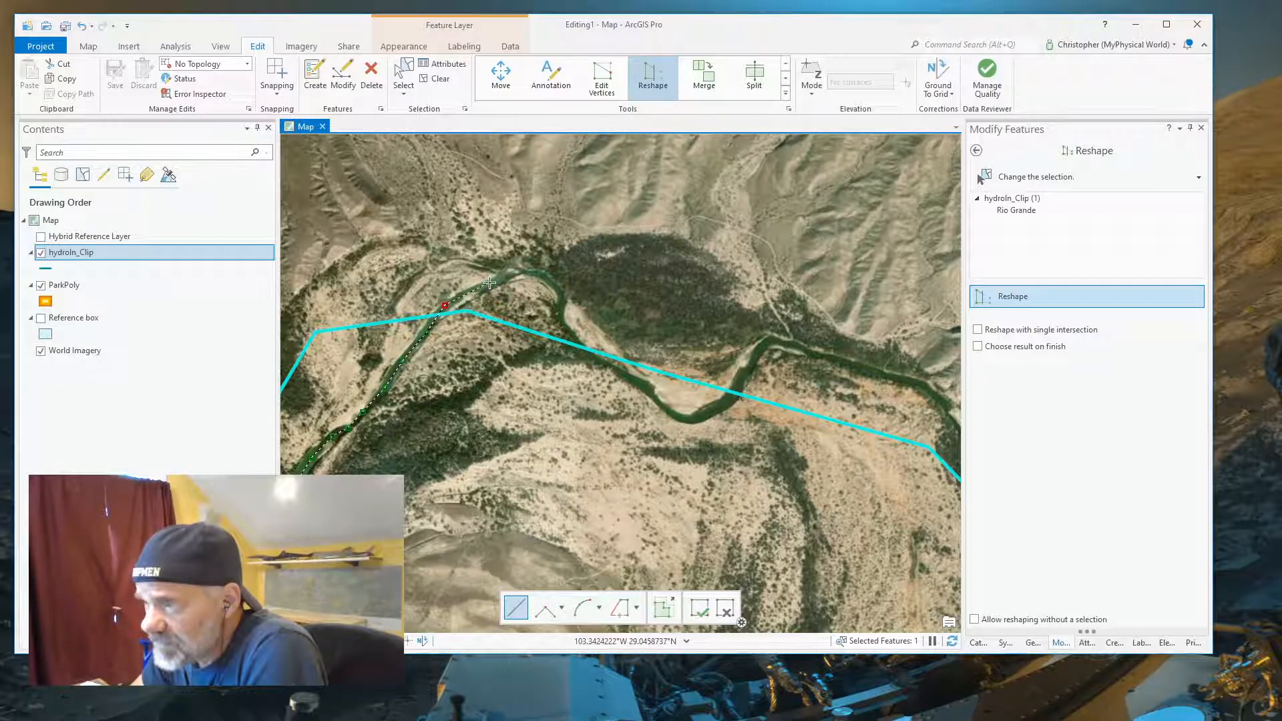
click(565, 301)
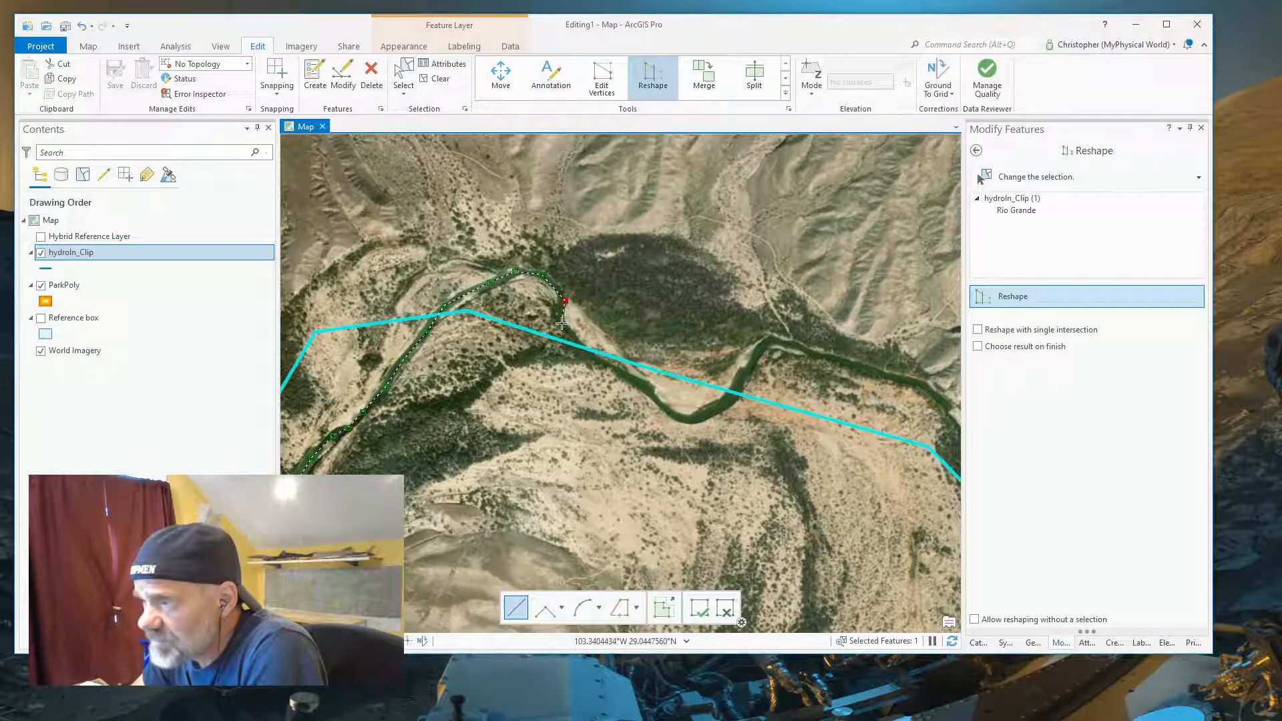
click(561, 324)
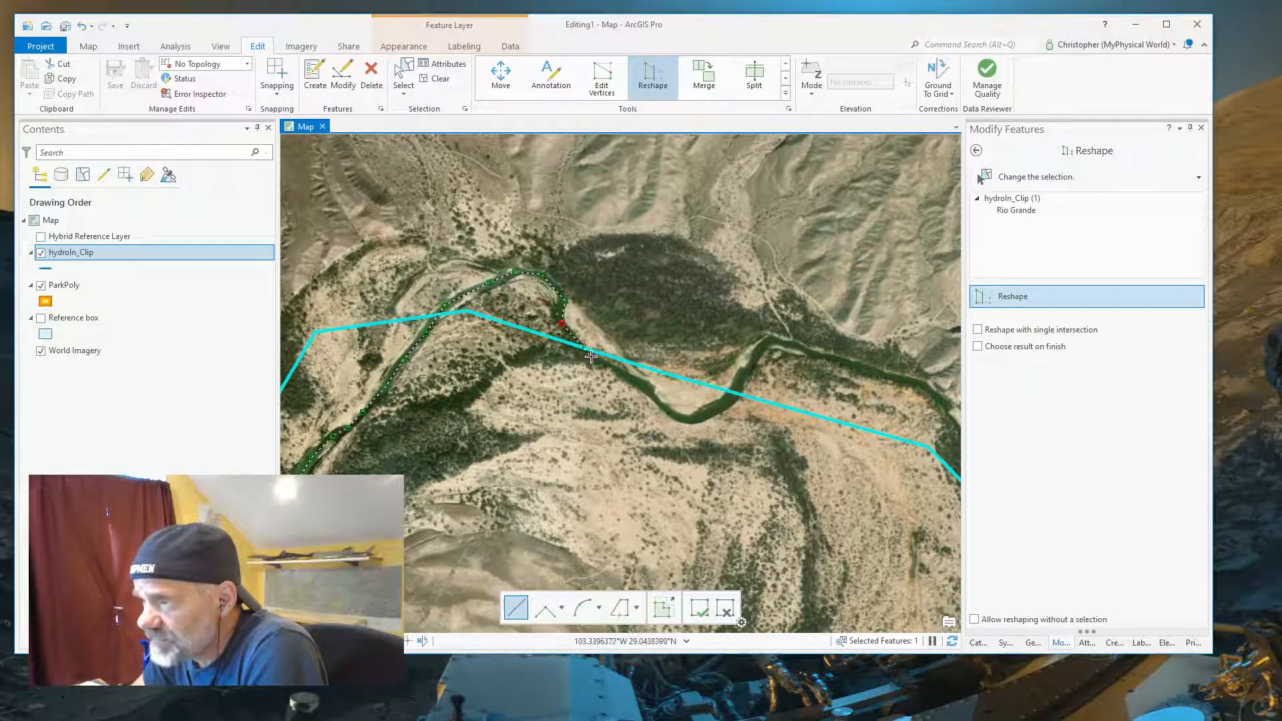
- Trace the reshape sketch southeast across the line, around the bend south of it, and back north to the next river crest
click(651, 392)
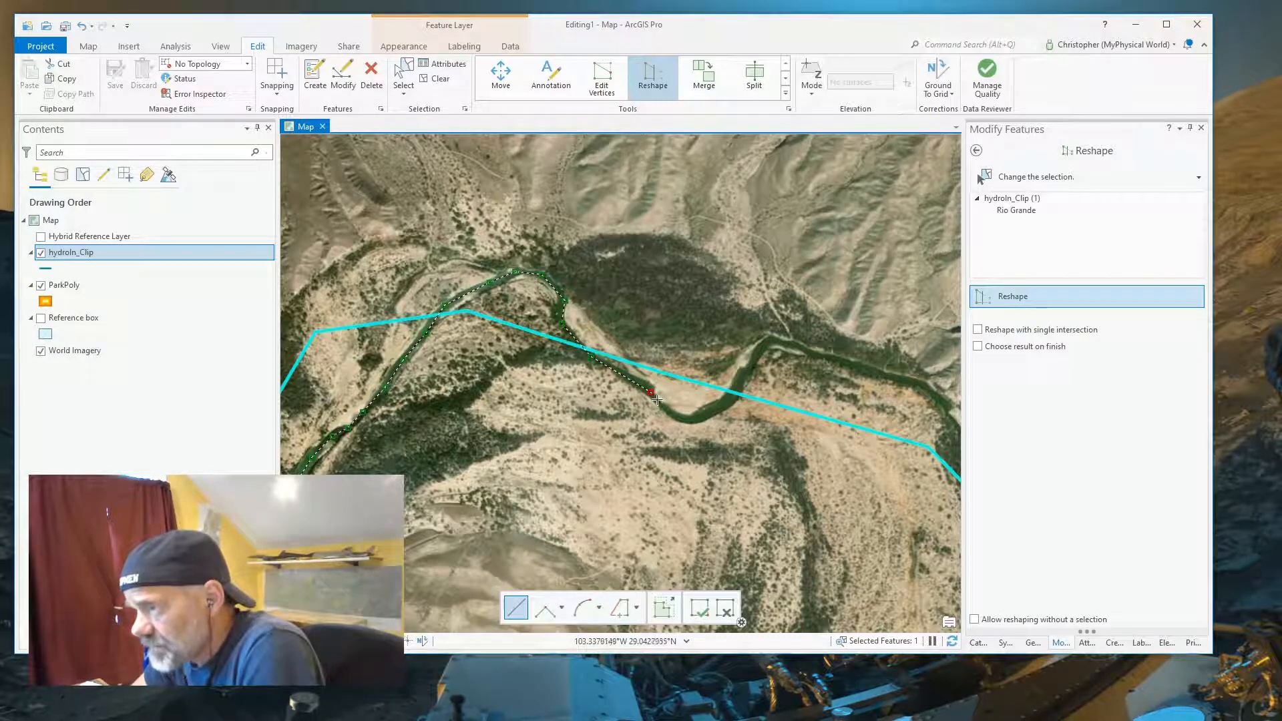
click(666, 410)
click(688, 421)
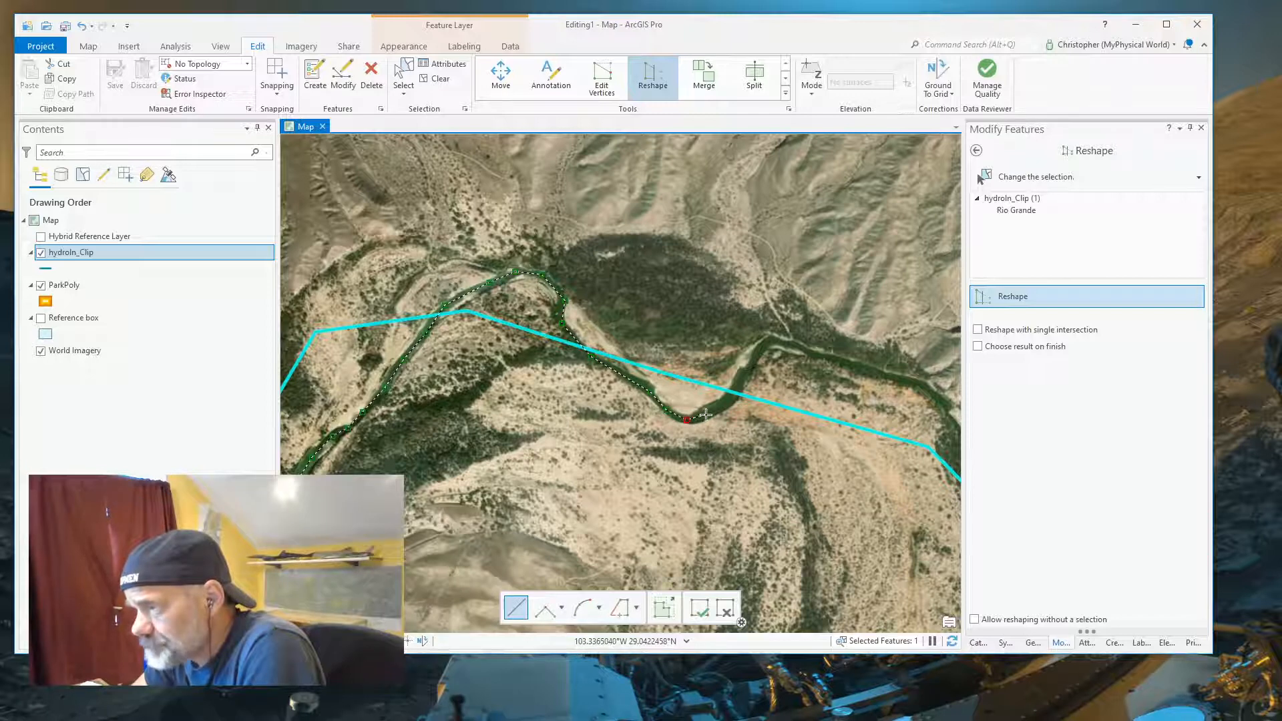
click(729, 402)
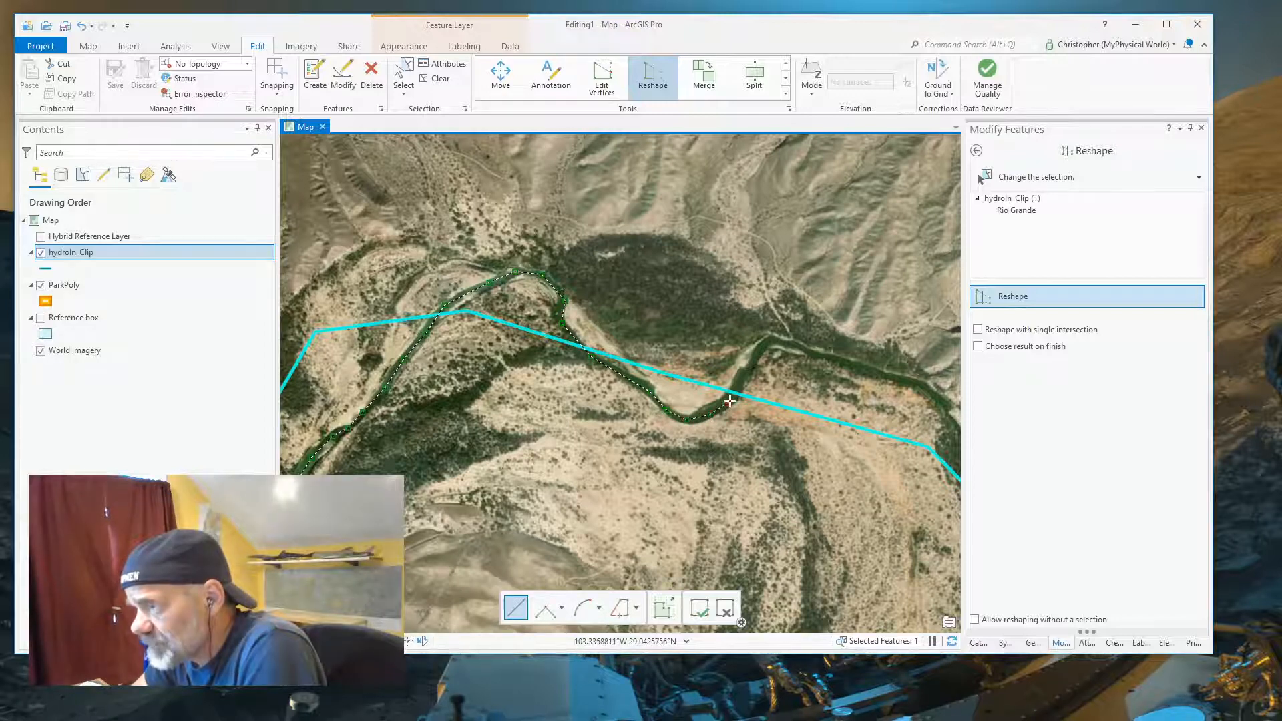
click(750, 367)
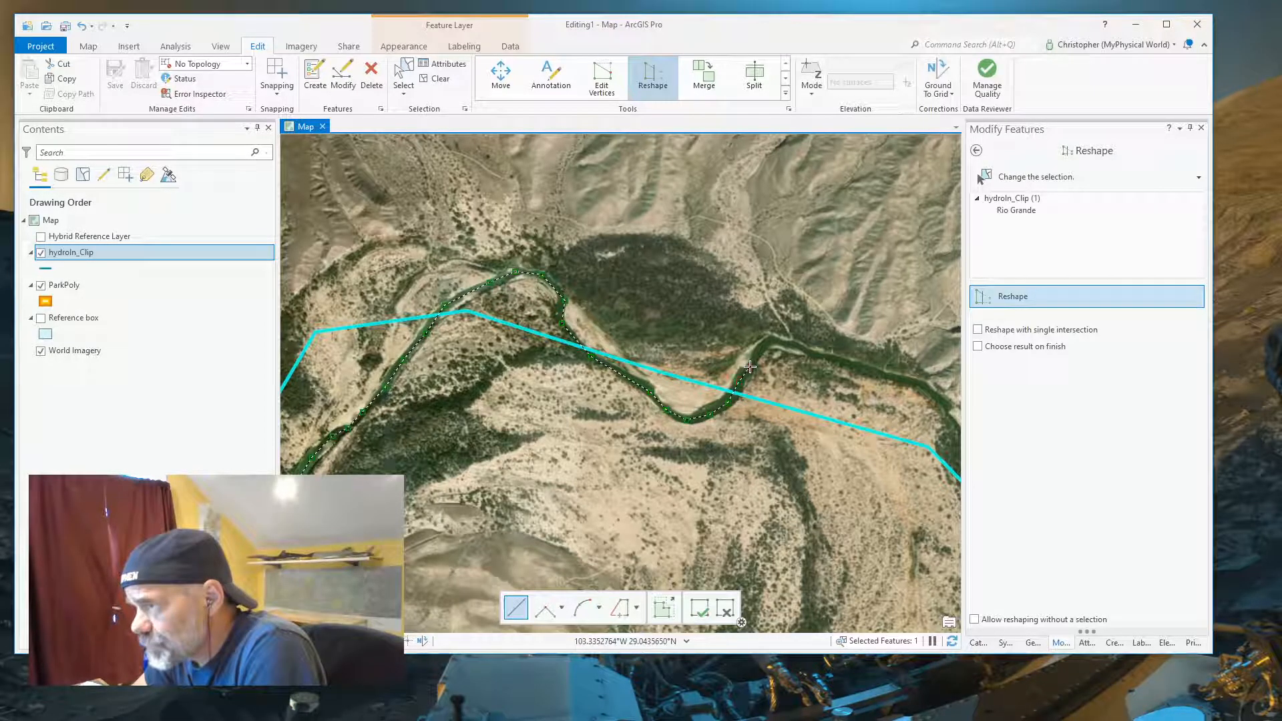
click(773, 341)
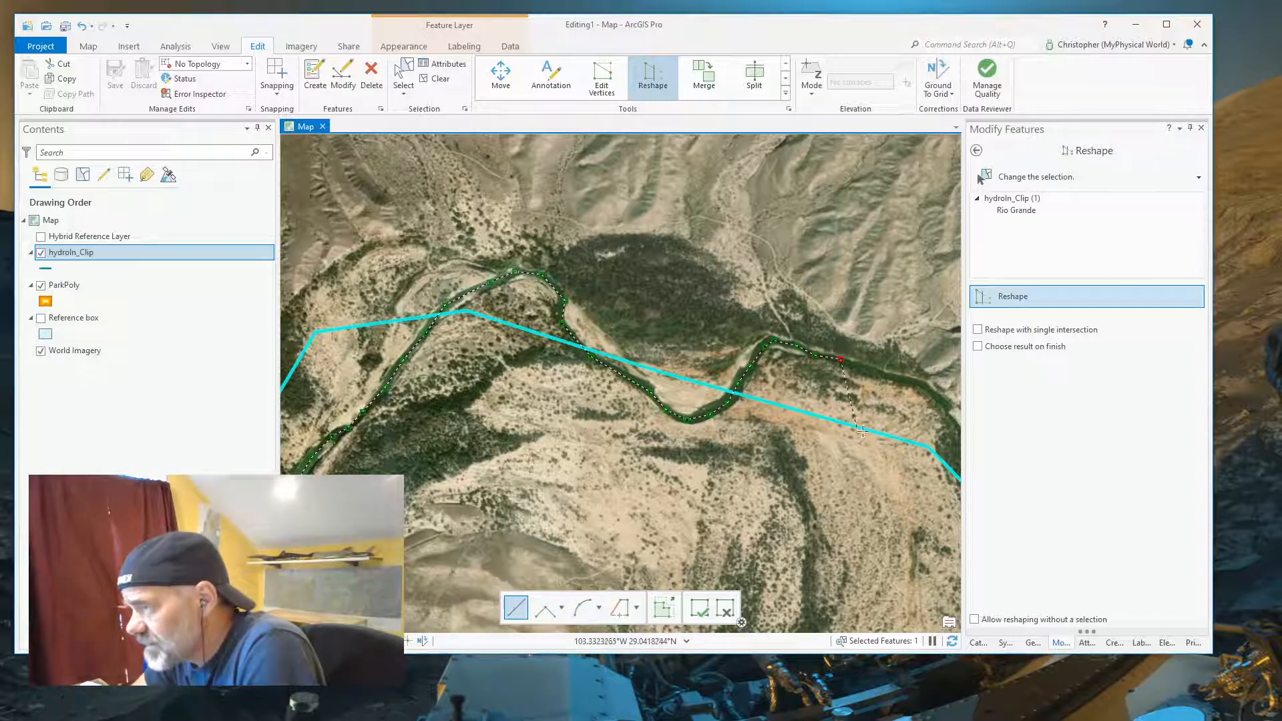
- Extend the reshape sketch east from the crest along the channel and past the pale sandbar below the eroded hills
click(878, 373)
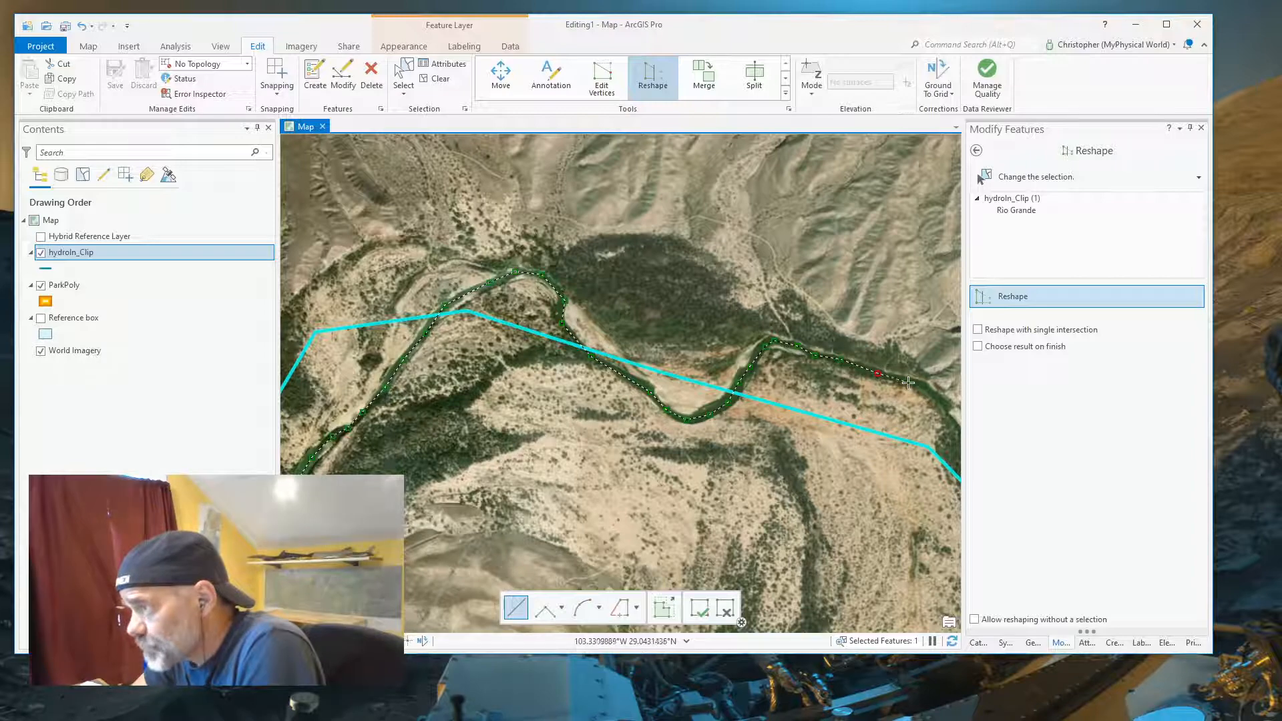
click(924, 385)
drag(893, 466, 431, 352)
click(486, 295)
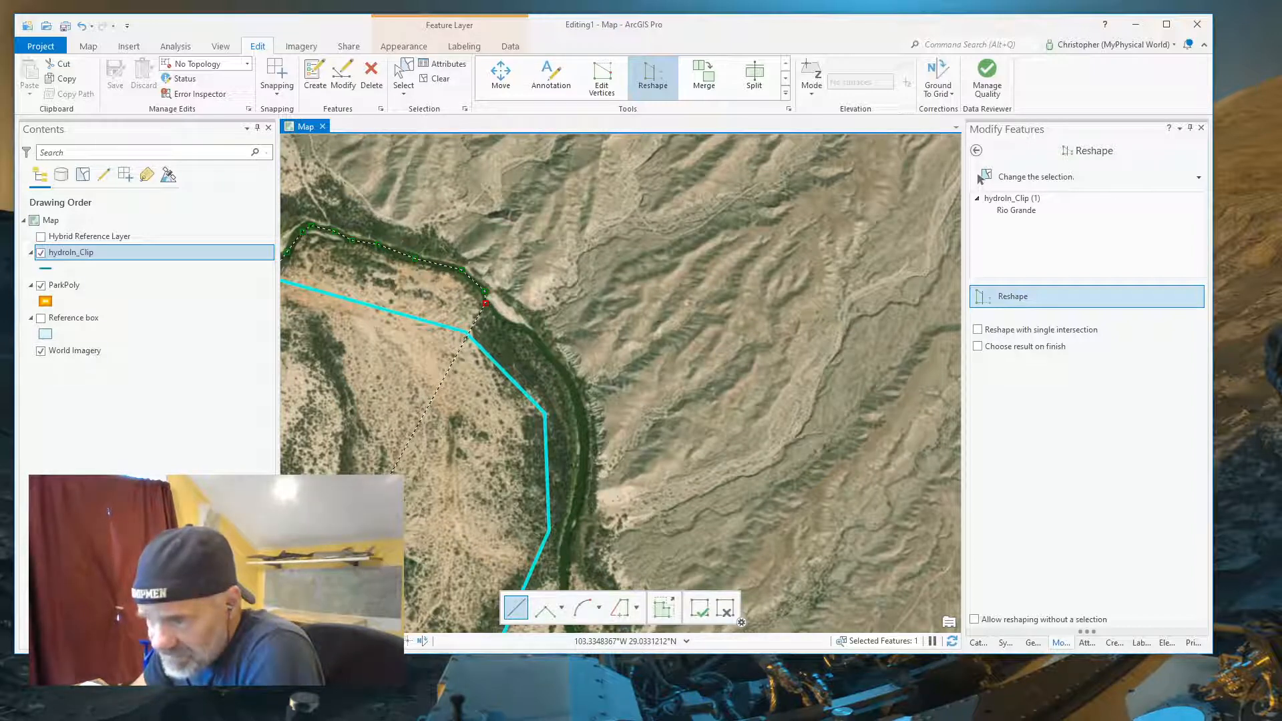
click(503, 320)
click(519, 328)
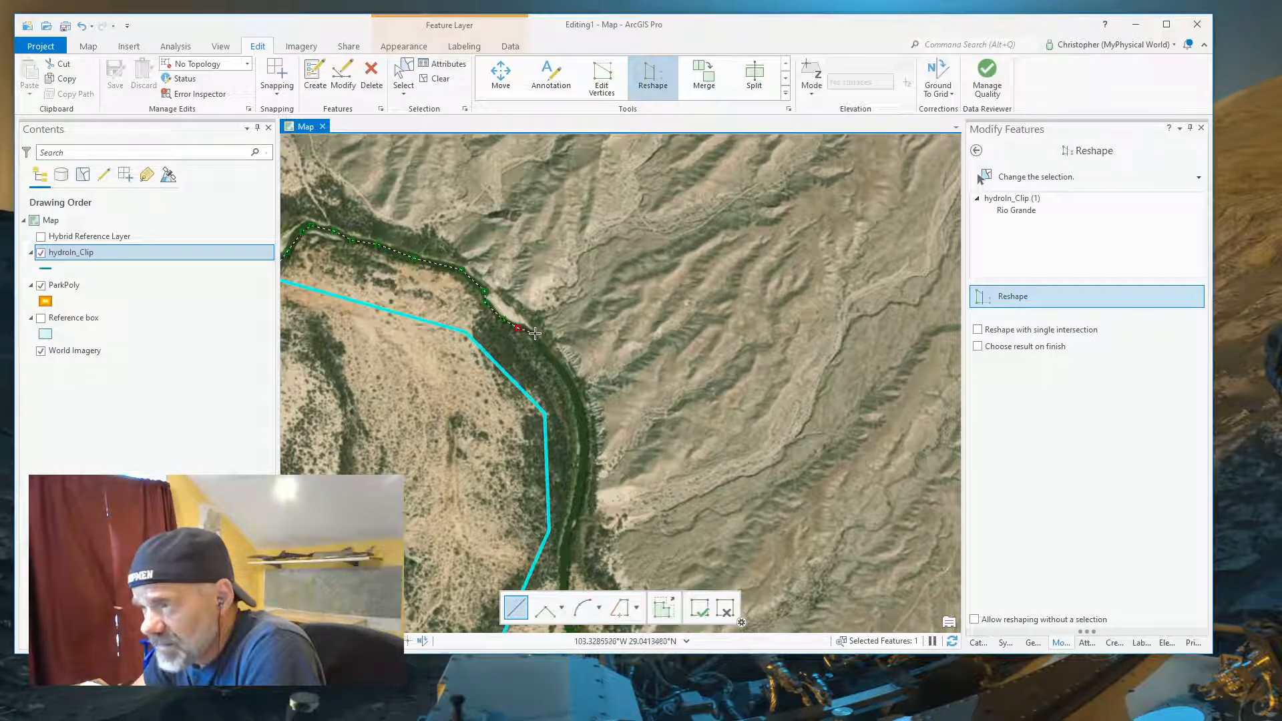
click(537, 337)
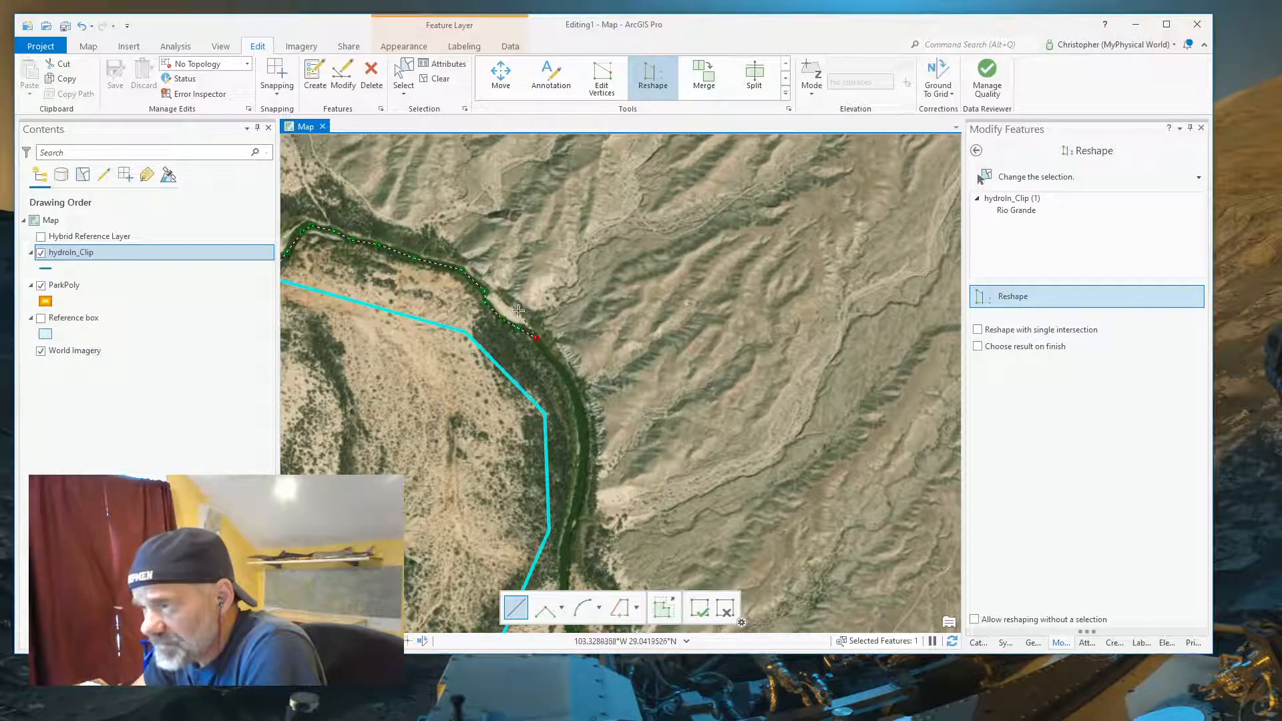
- Trace the reshape sketch south along the curving channel just east of the line, down to the sandy patch beside the river
click(559, 369)
click(577, 404)
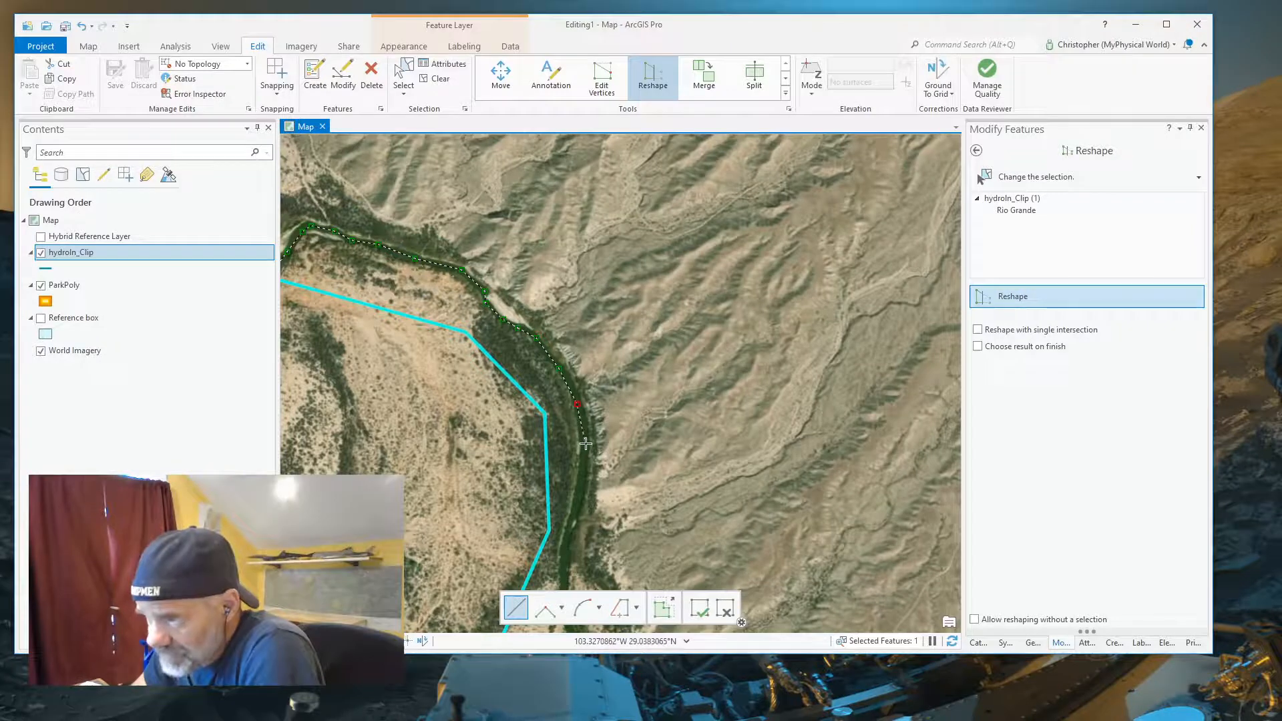
click(579, 496)
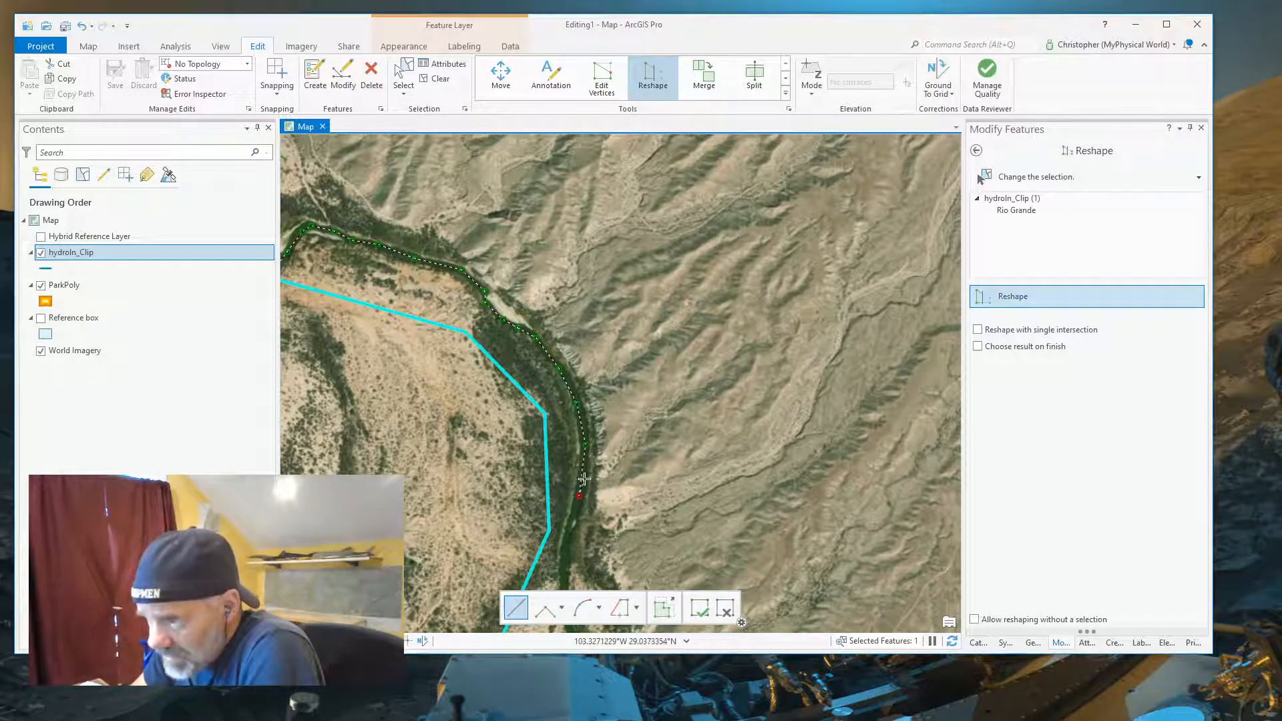
click(563, 554)
drag(743, 577, 651, 324)
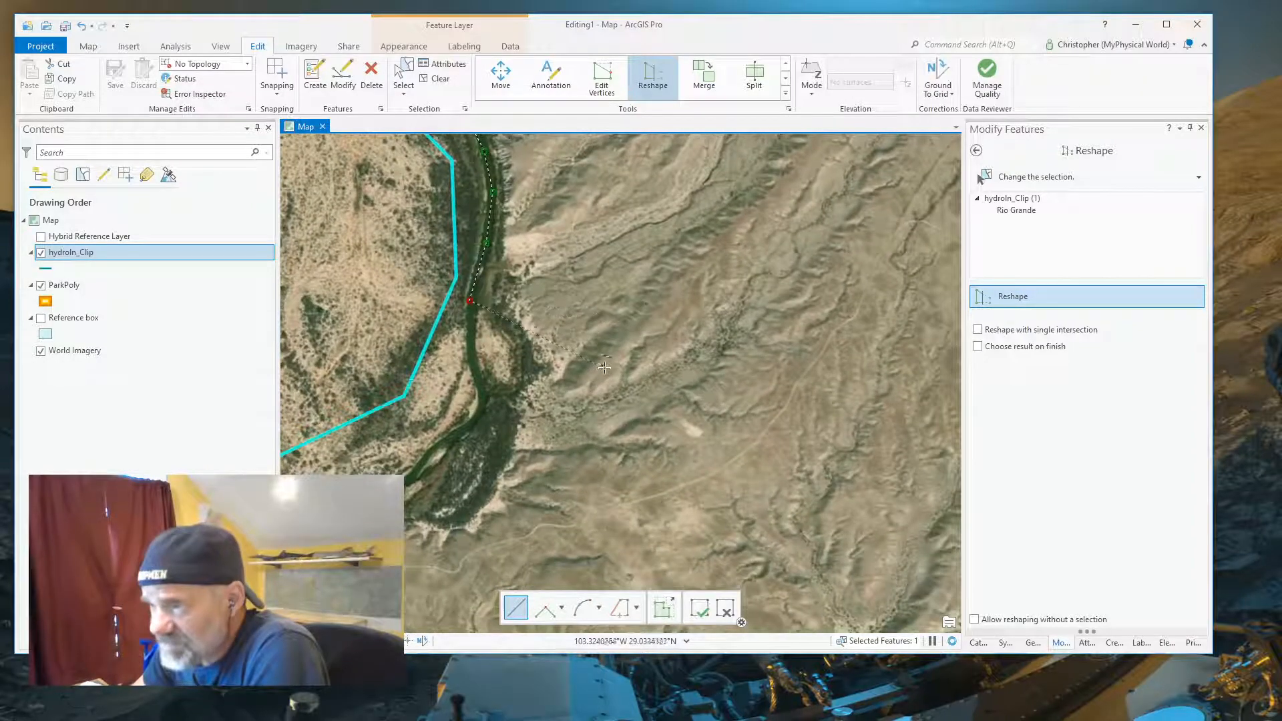
click(472, 339)
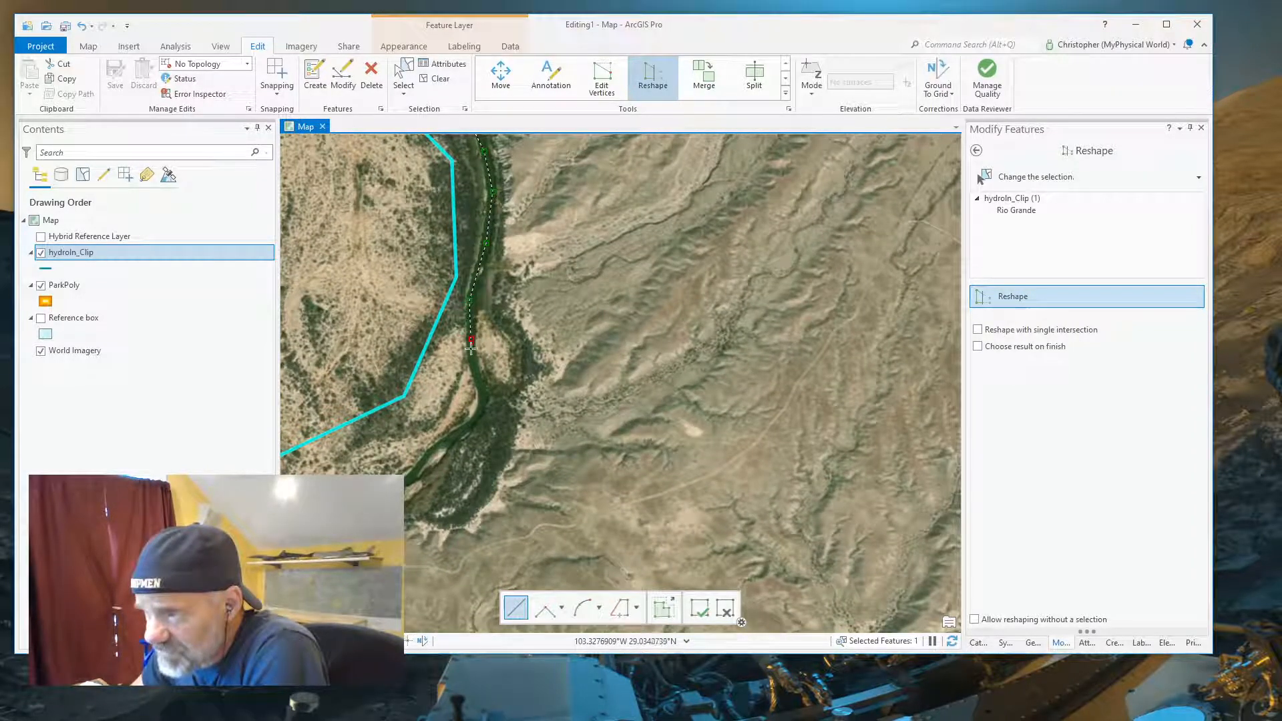
- Trace the reshape sketch around the bend below the sandy patch and southwest along the river channel
click(480, 386)
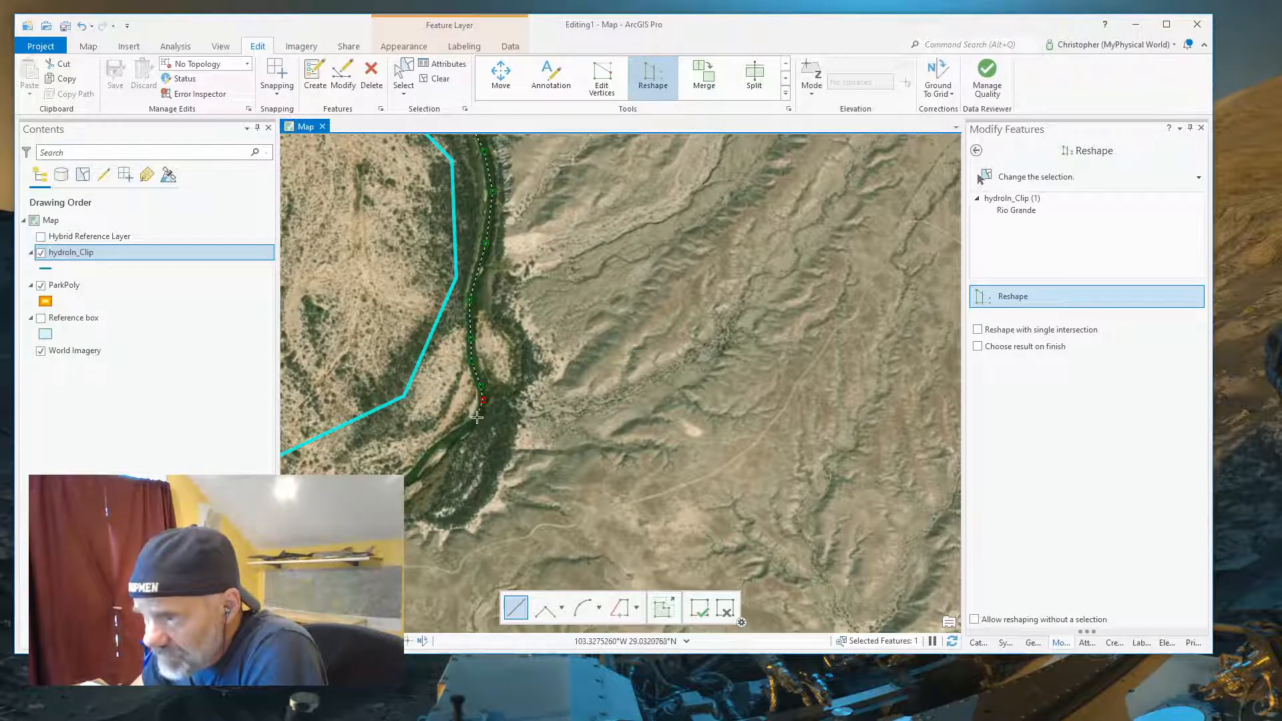
click(465, 434)
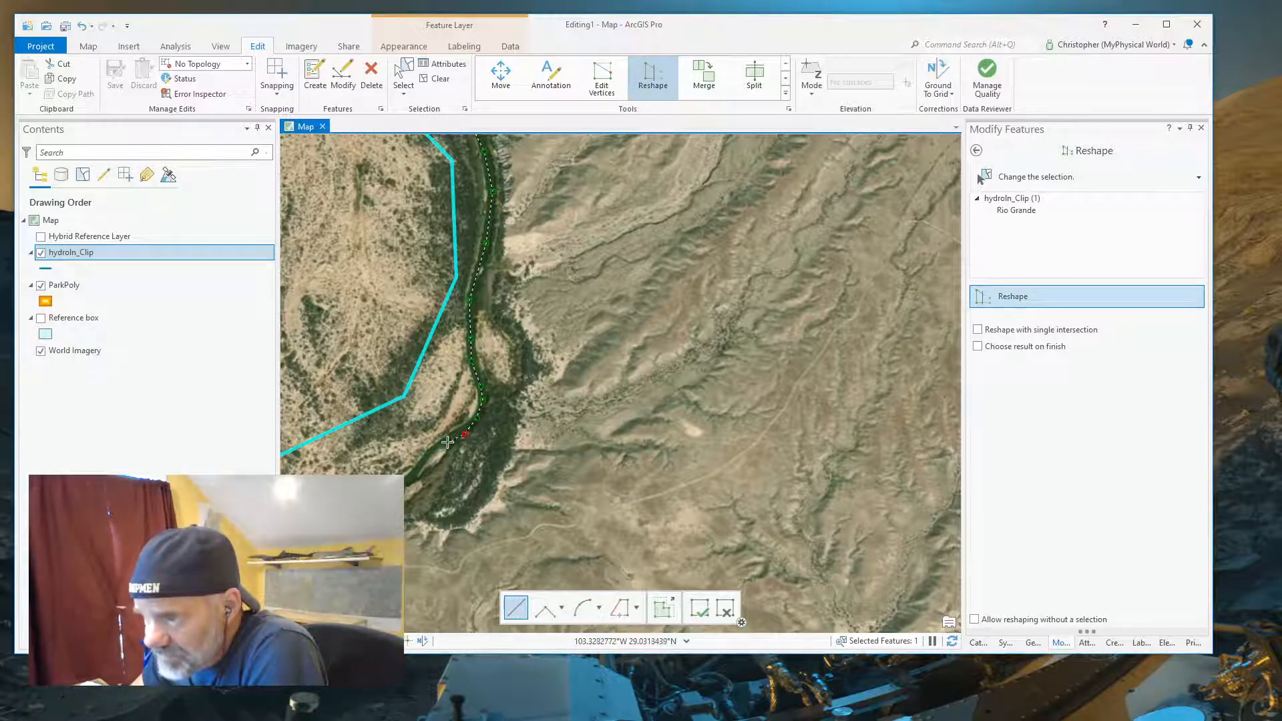
click(452, 443)
click(435, 446)
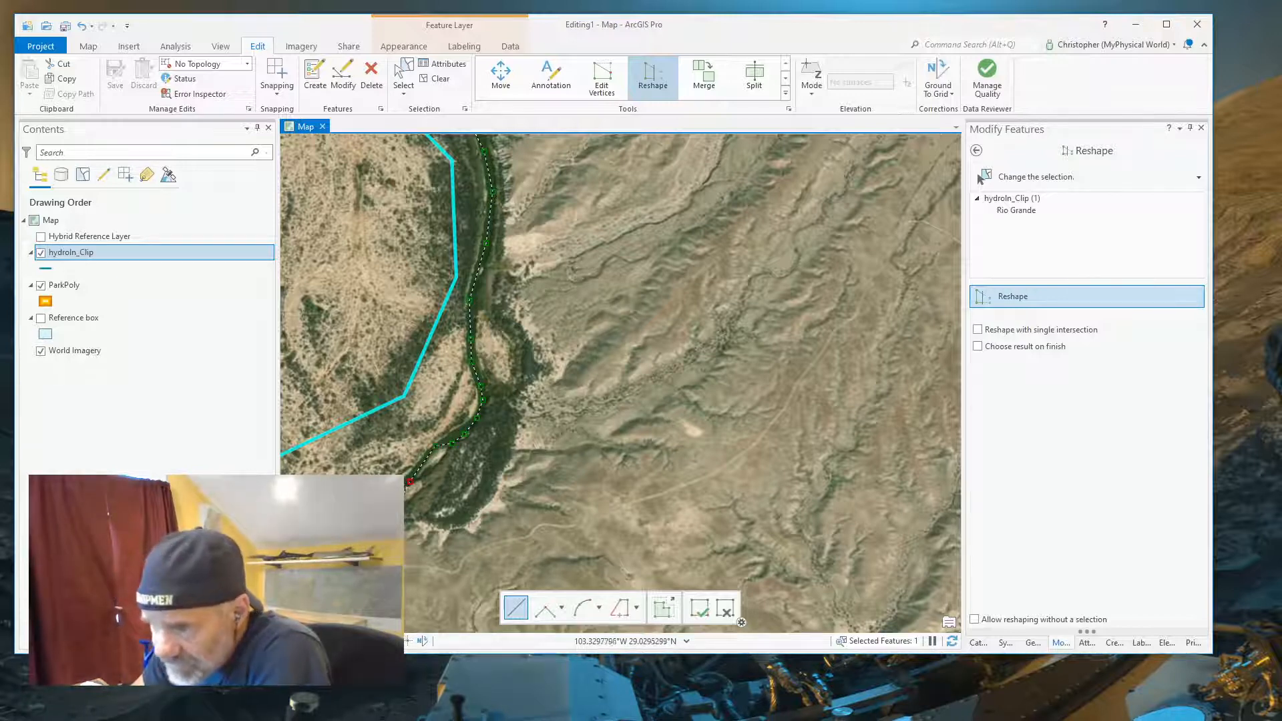
click(394, 495)
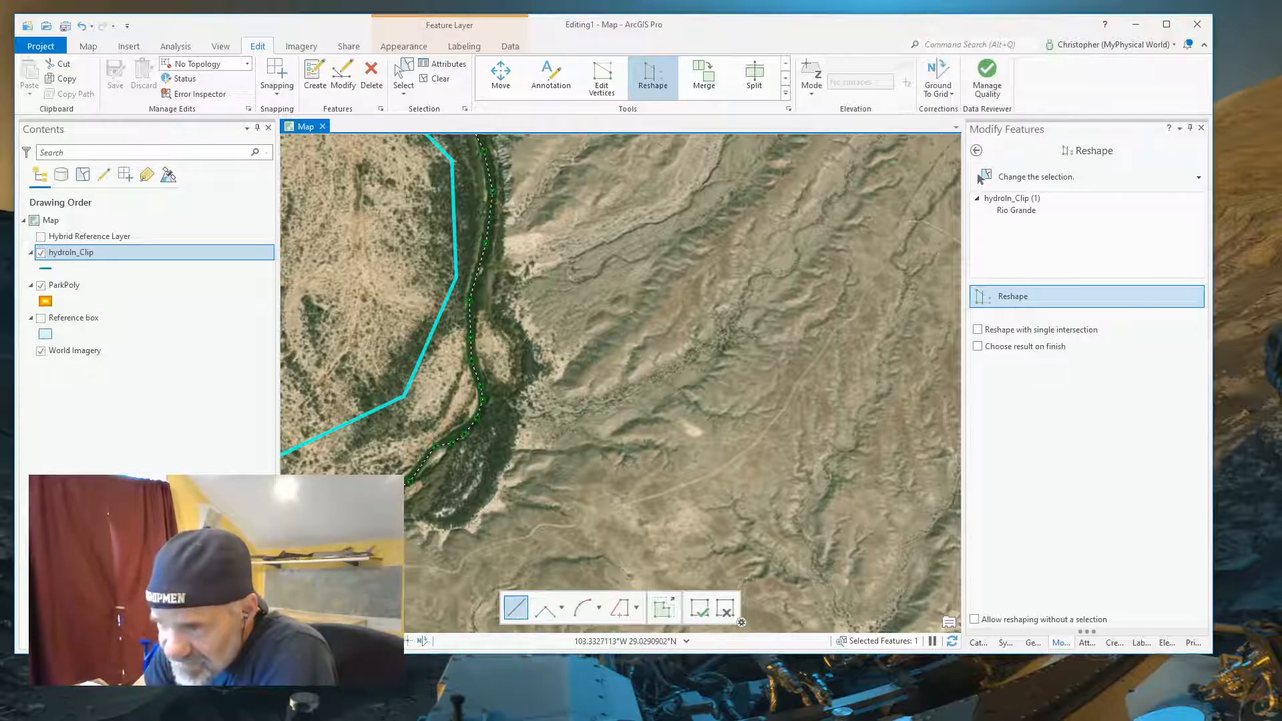
- Continue the reshape sketch southwest along the channel, past the narrow sandbar to the low point of the bend
mouse_move(320, 521)
mouse_down()
mouse_move(380, 462)
mouse_move(762, 315)
mouse_up()
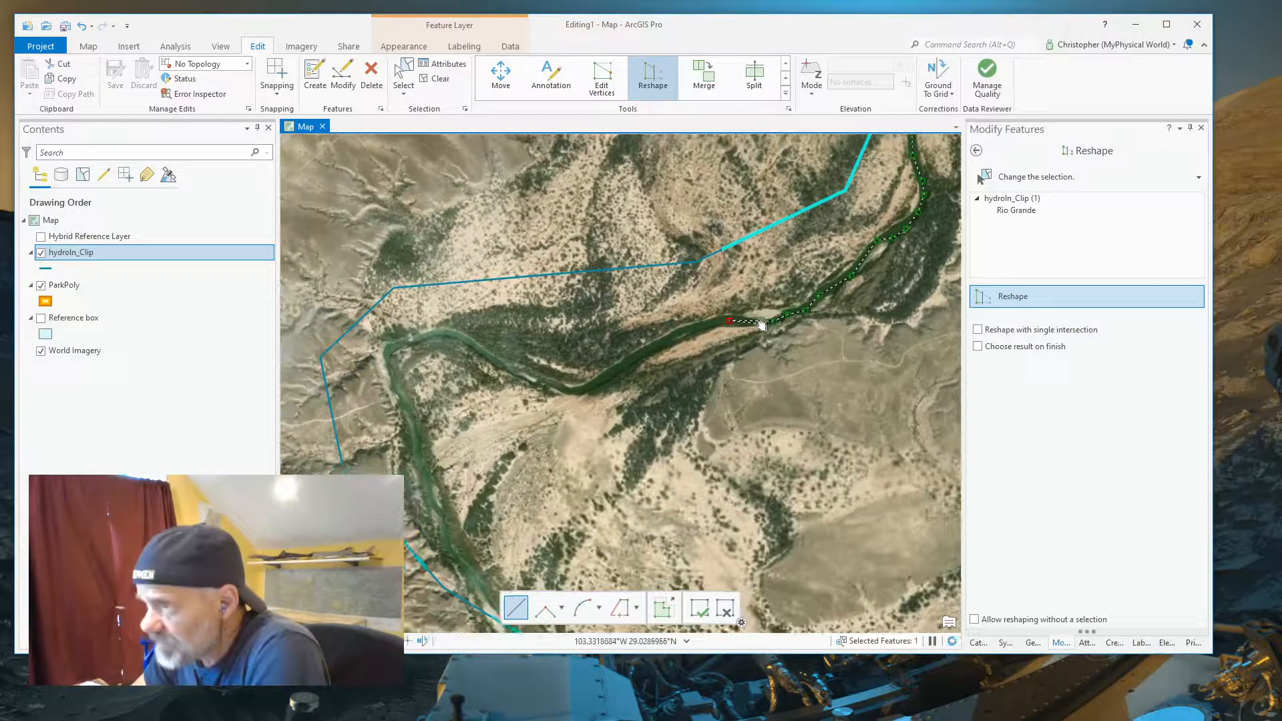
click(703, 322)
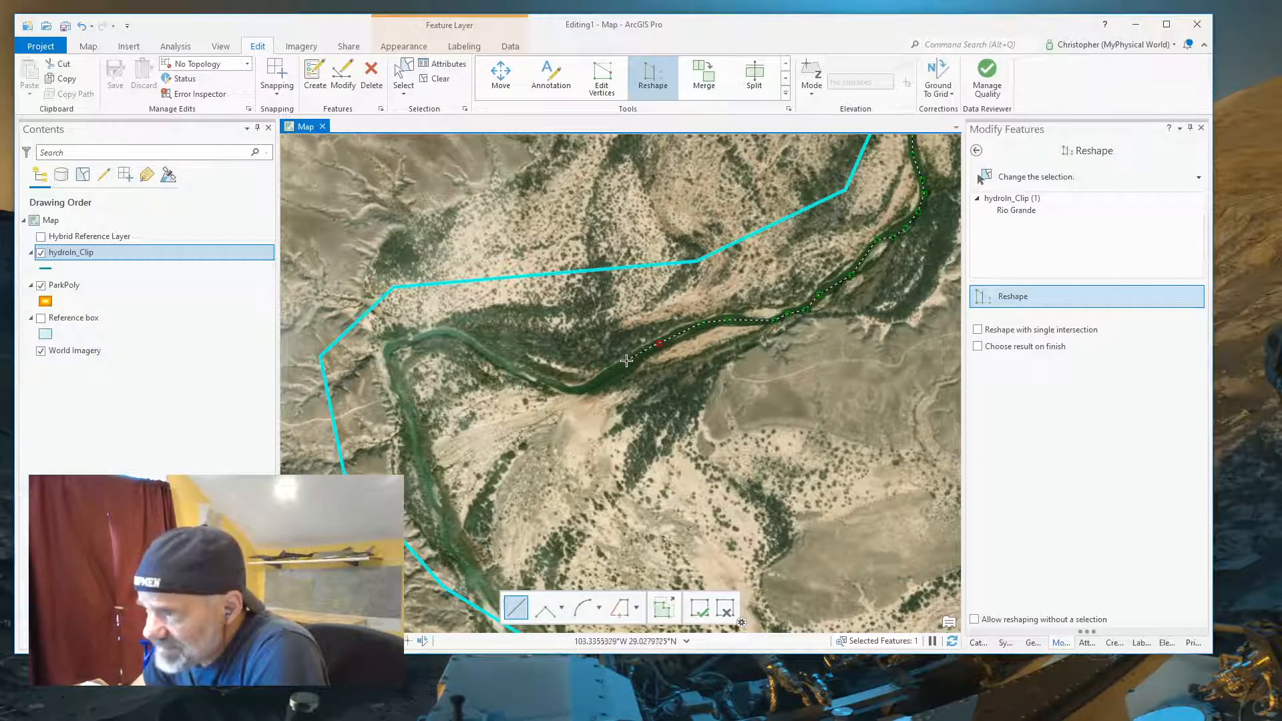
click(598, 382)
click(578, 390)
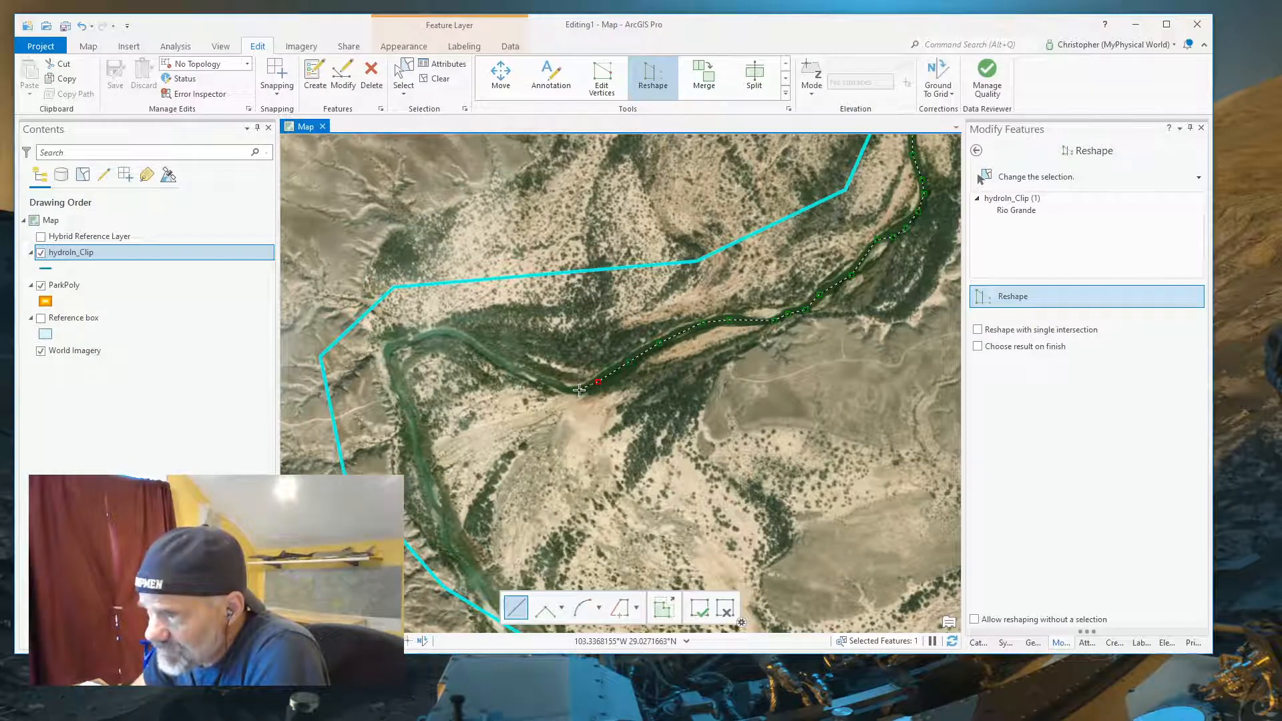
click(563, 388)
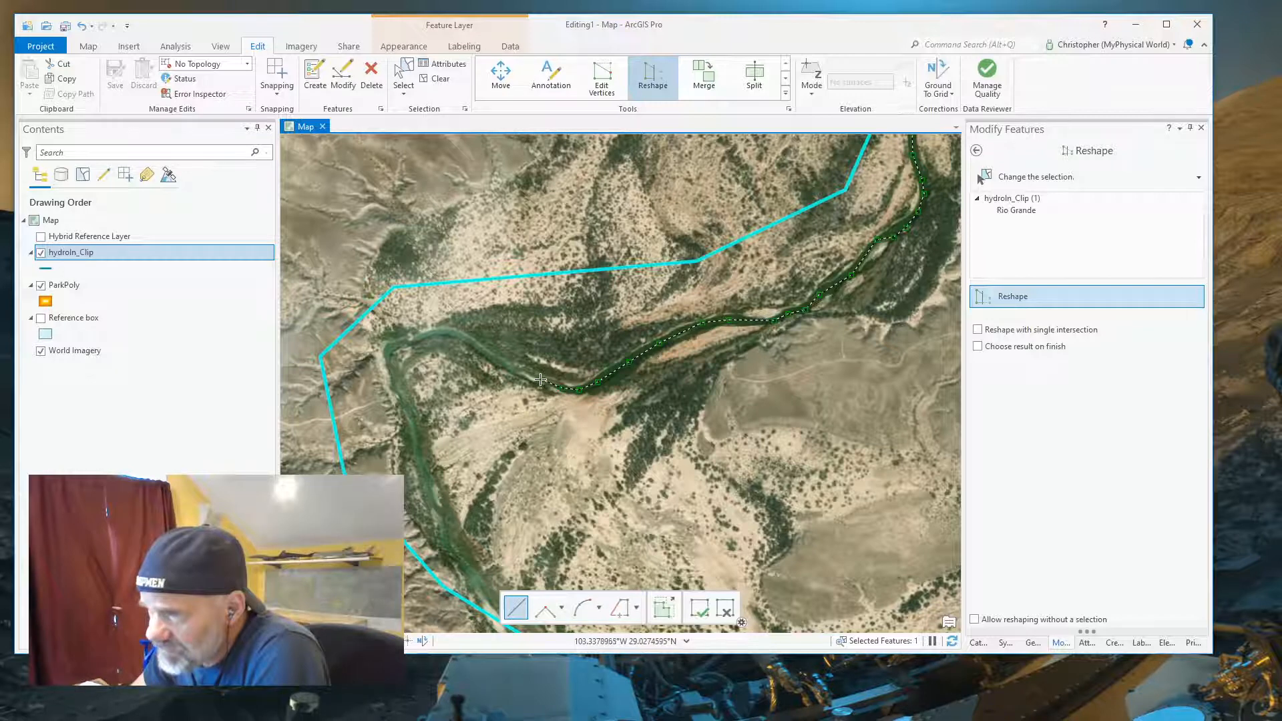
- Extend the reshape sketch northwest up the channel and over its crest to the sharp western corner
click(512, 369)
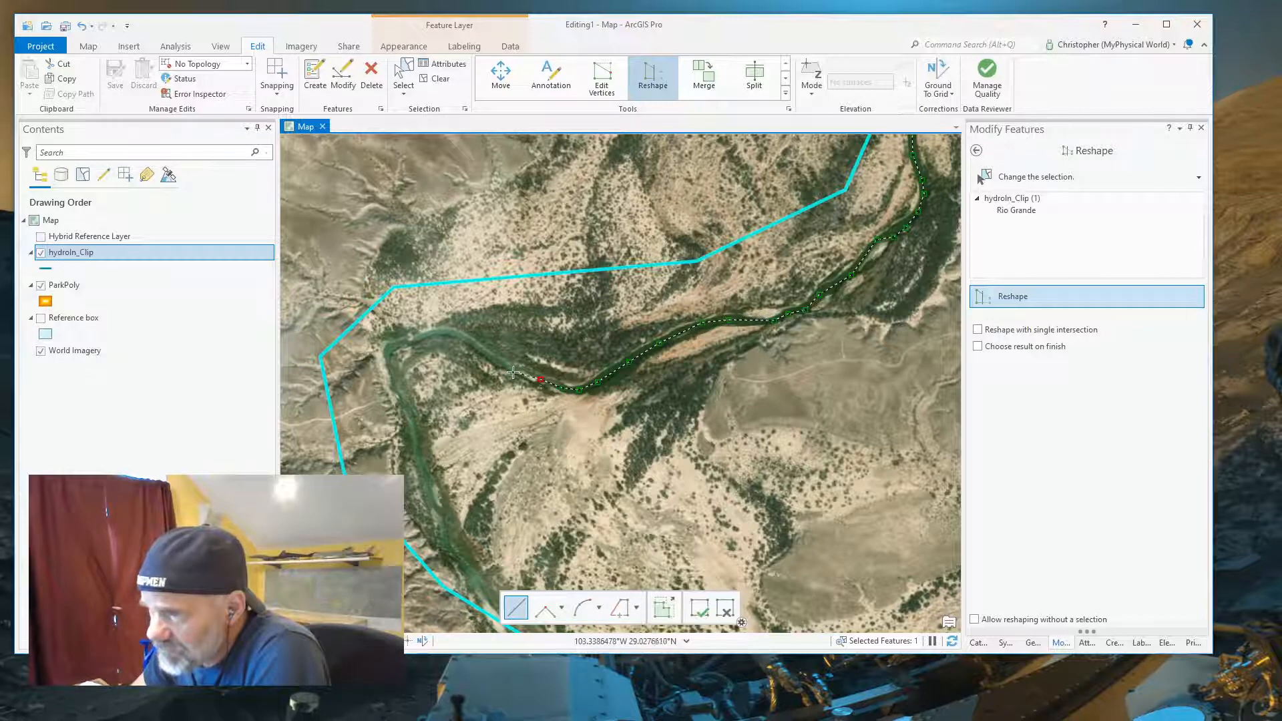
click(471, 344)
click(455, 332)
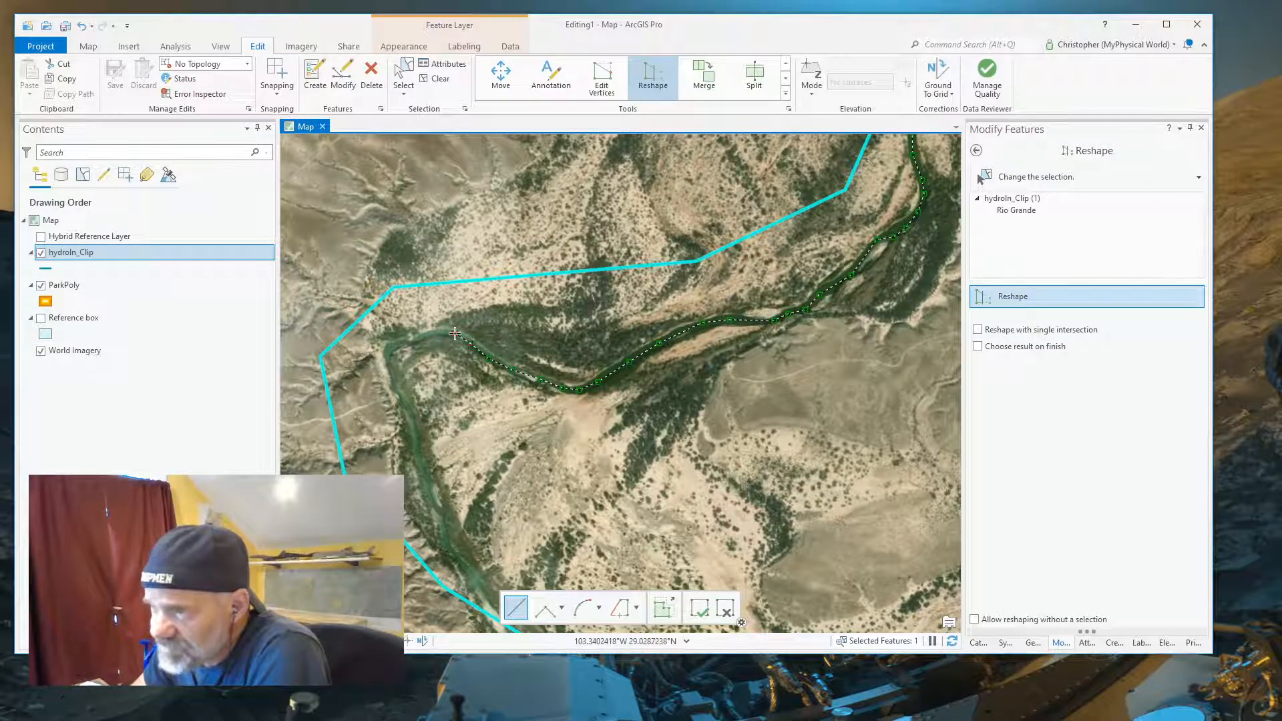
click(411, 342)
click(388, 350)
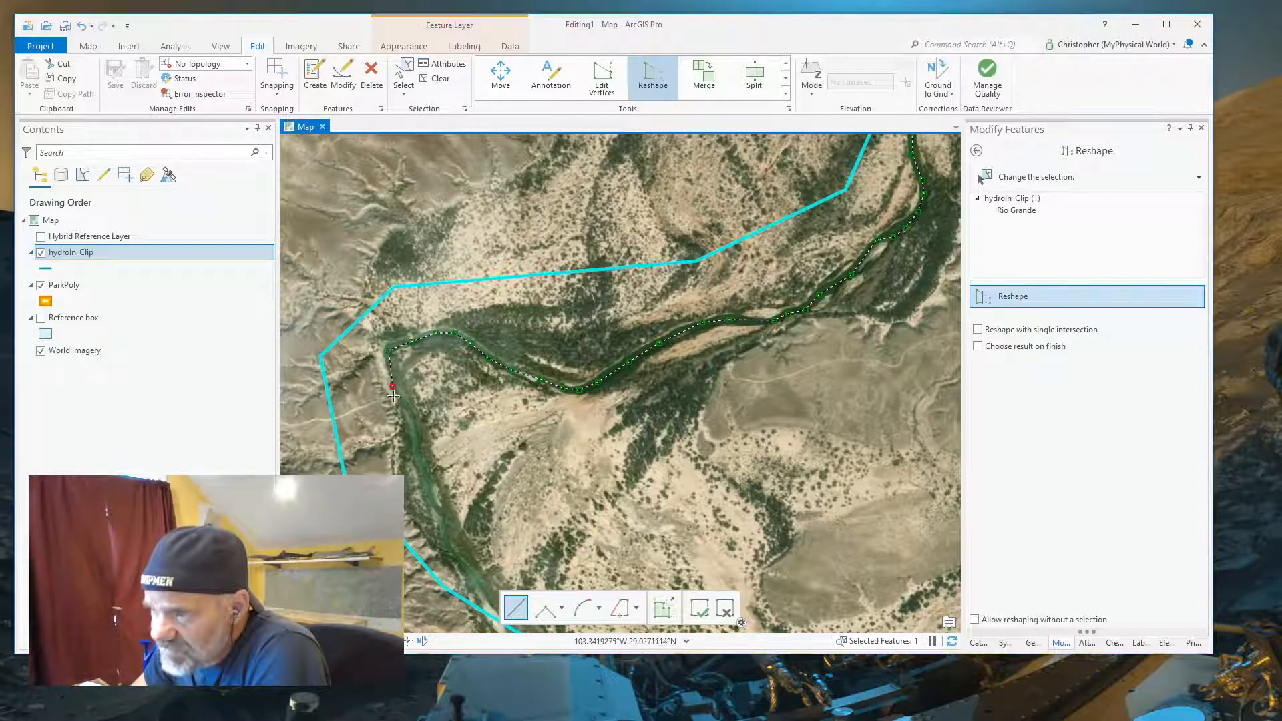
- Trace the reshape sketch from the western corner down the south-running channel to just short of the Rio Grande line
click(413, 419)
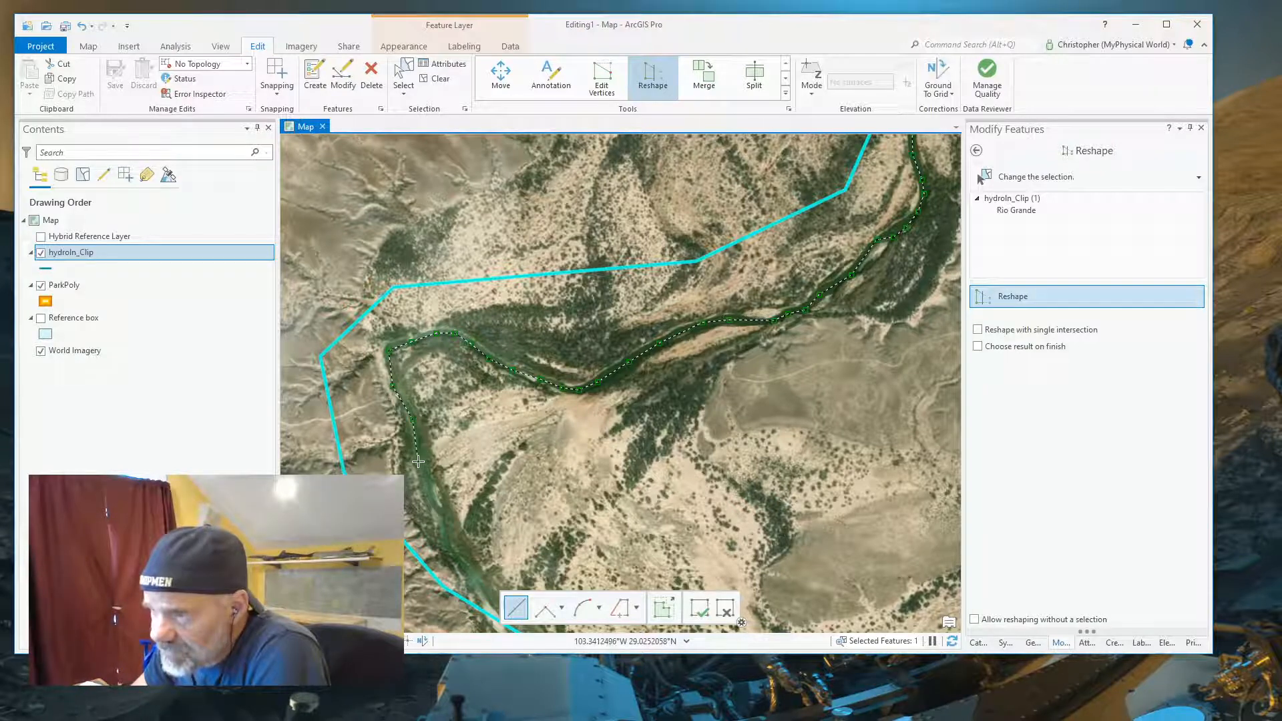
click(427, 484)
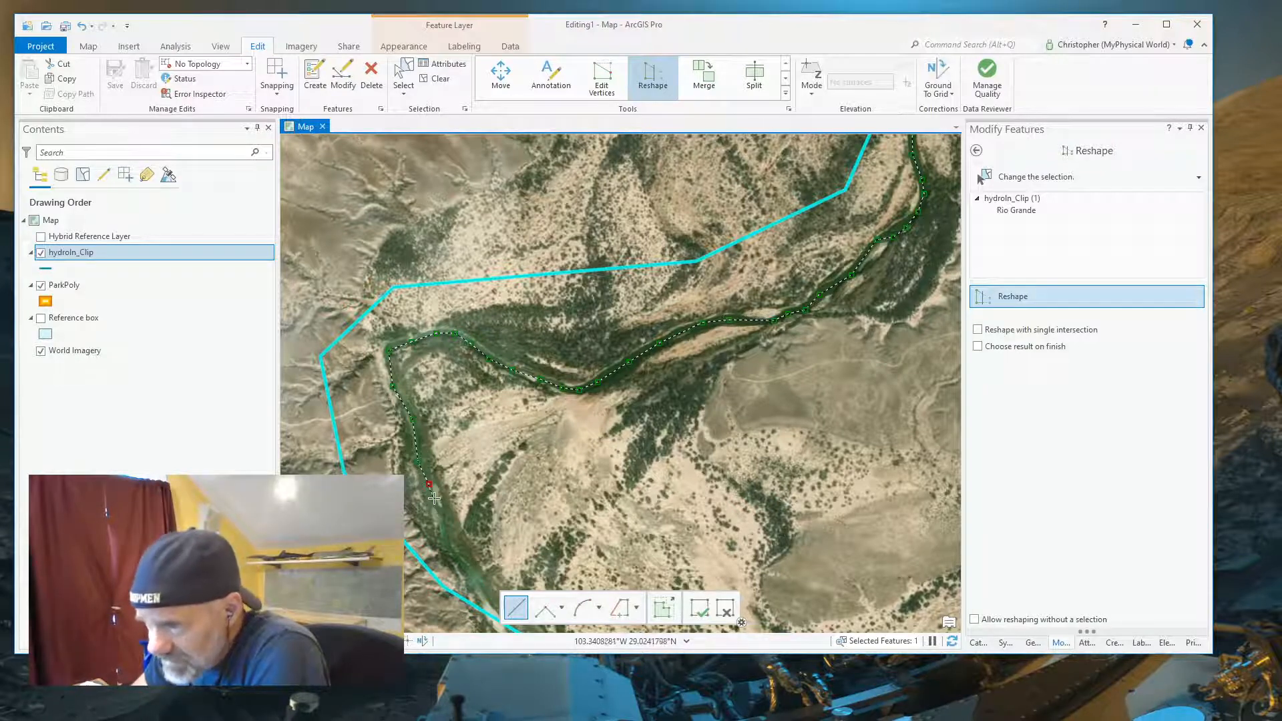
click(445, 547)
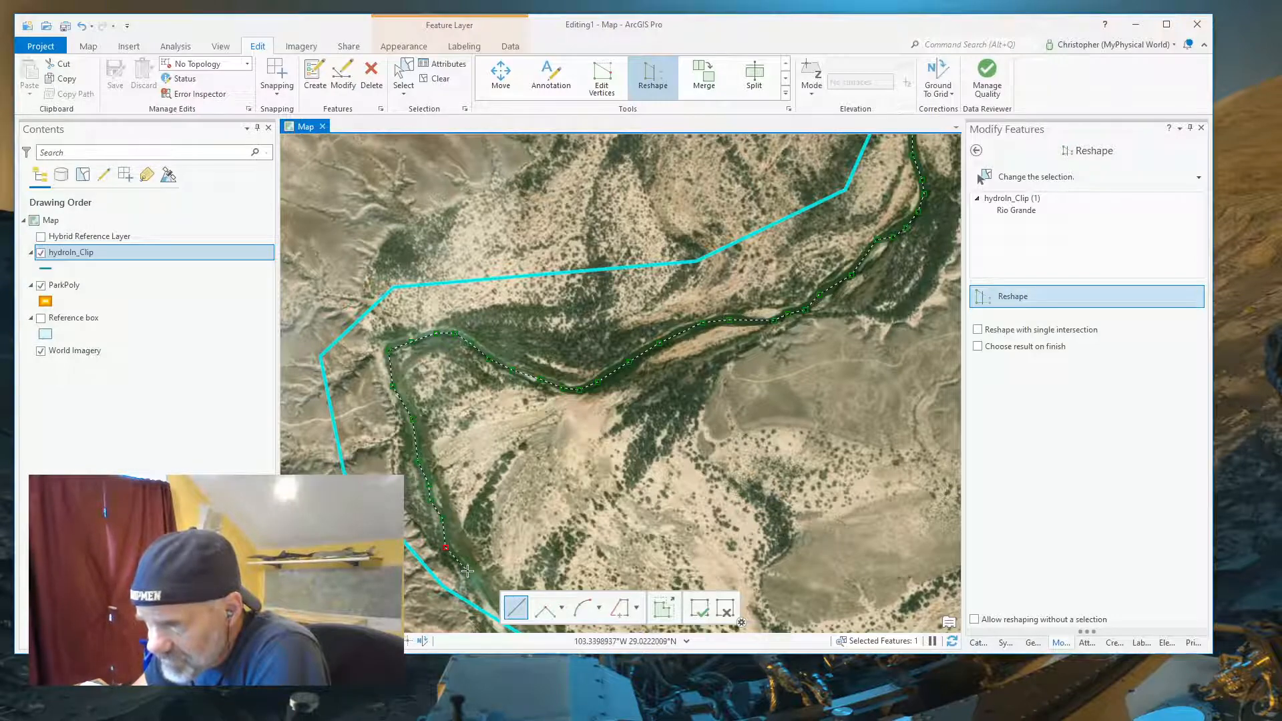
click(485, 593)
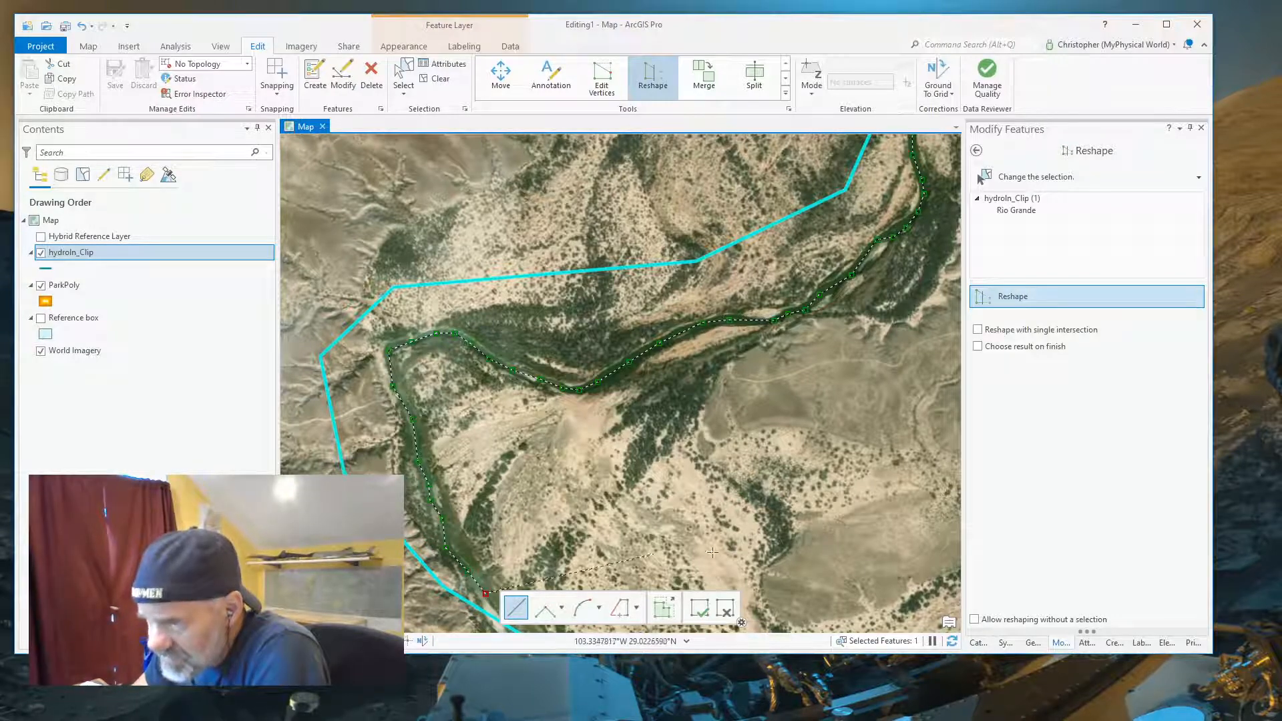
- Carry the reshape sketch southeast across the Rio Grande line and into the channel on its southern side
drag(736, 562, 619, 228)
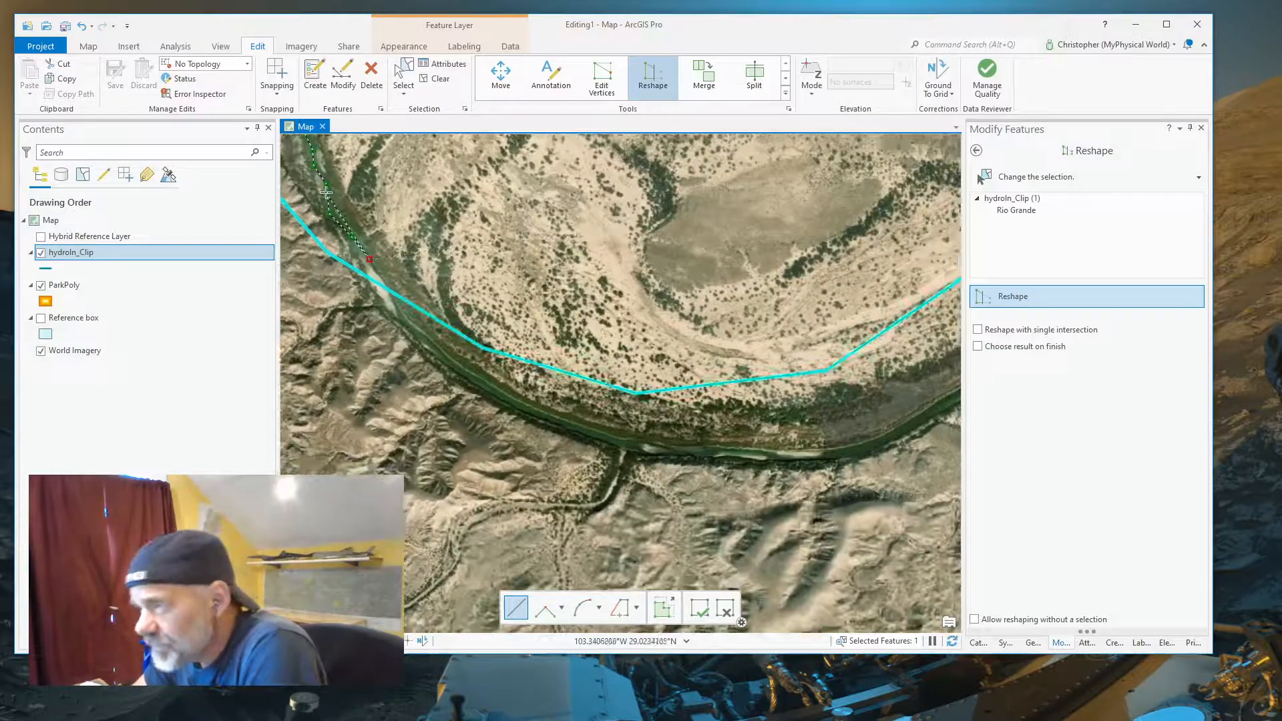
mouse_move(780, 366)
mouse_down()
mouse_move(720, 402)
mouse_move(340, 447)
mouse_up()
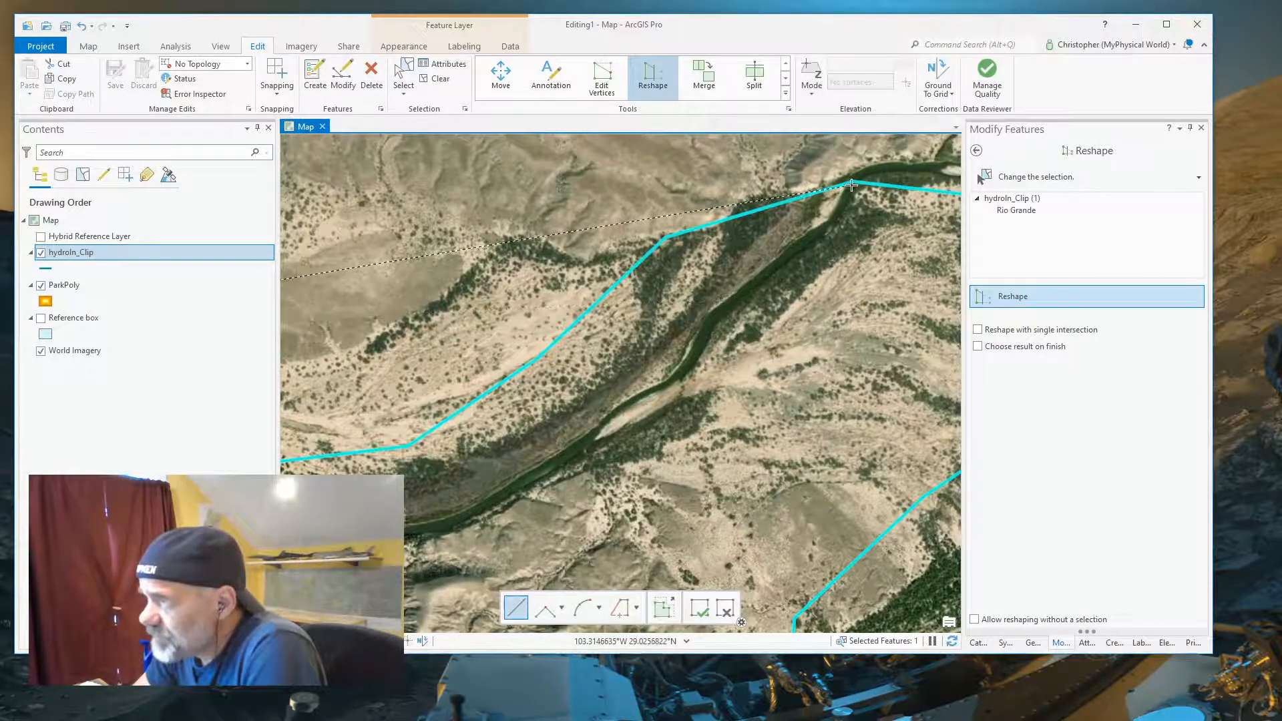
drag(361, 377, 836, 324)
click(435, 291)
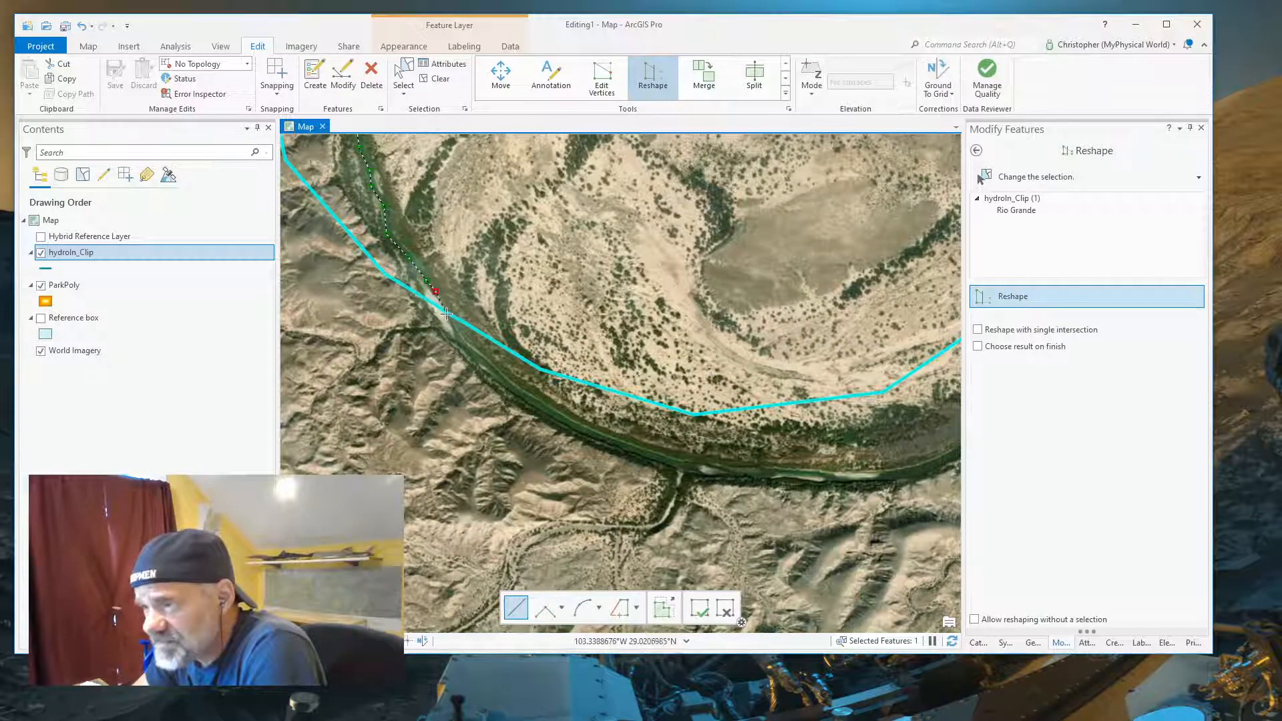
click(450, 319)
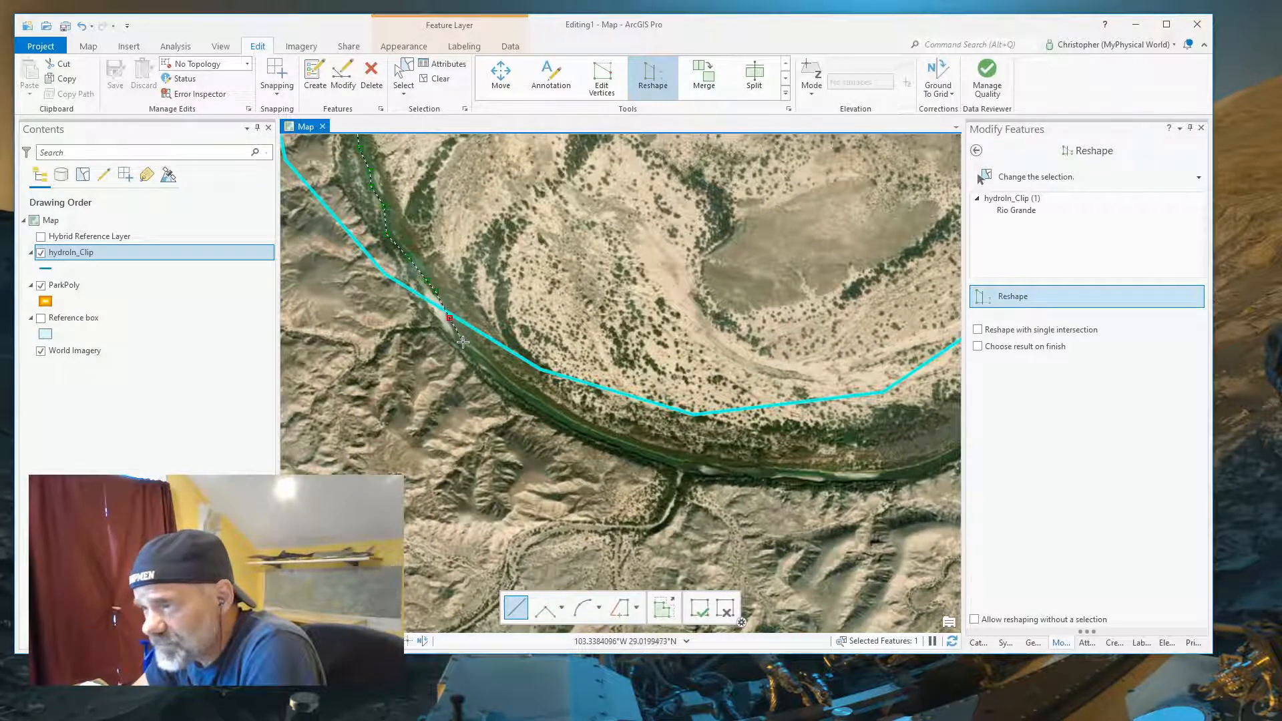
click(495, 369)
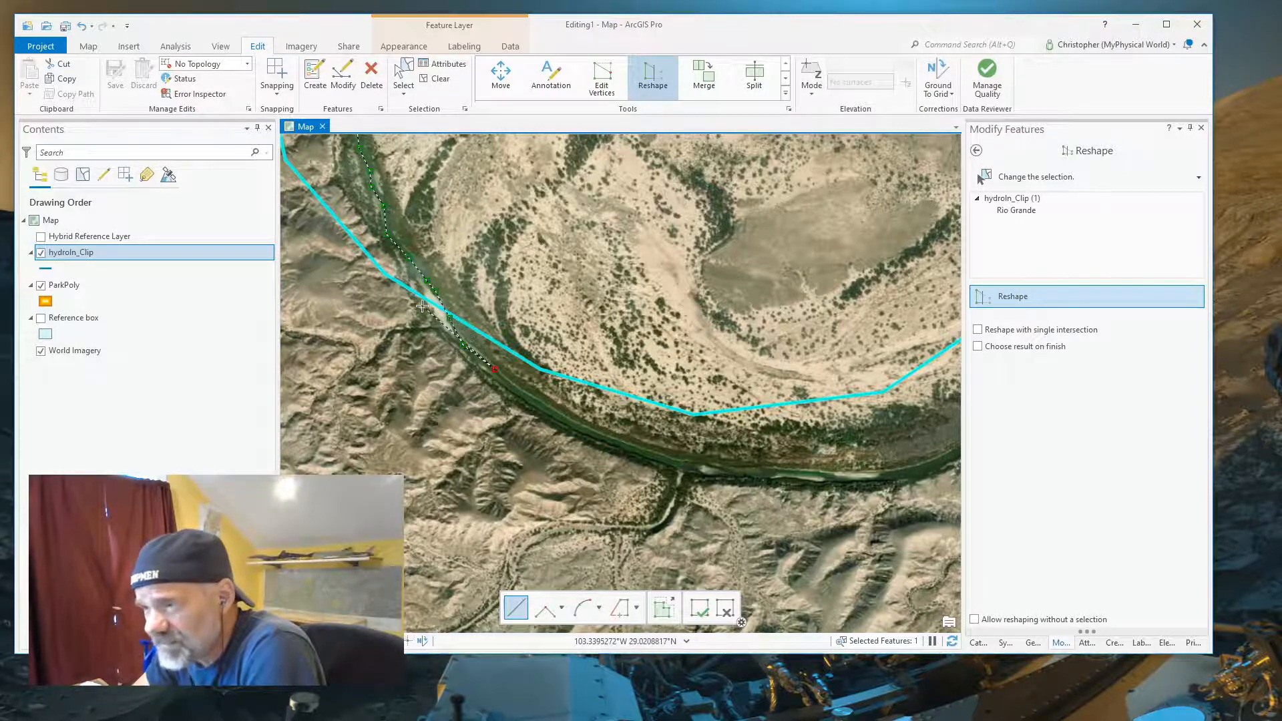
- Trace the reshape sketch along the broad bend south of the line and east past the side stream's mouth
click(518, 391)
click(588, 433)
click(652, 456)
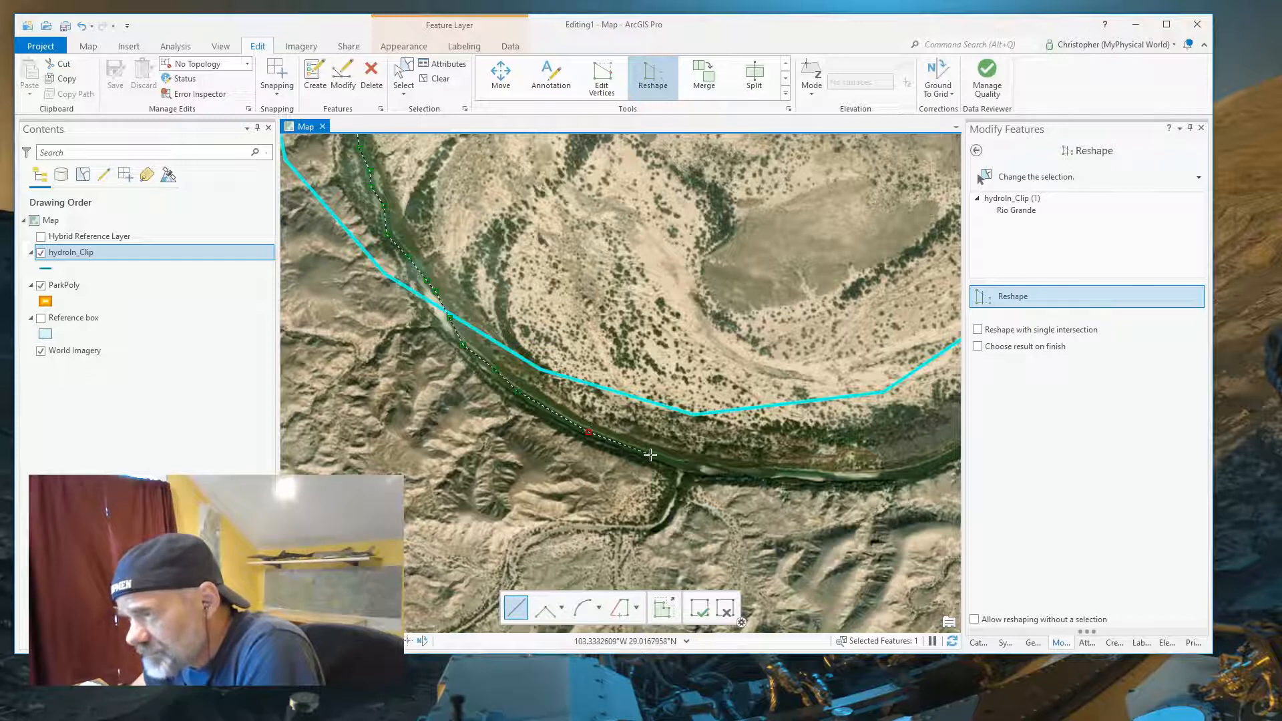
click(770, 474)
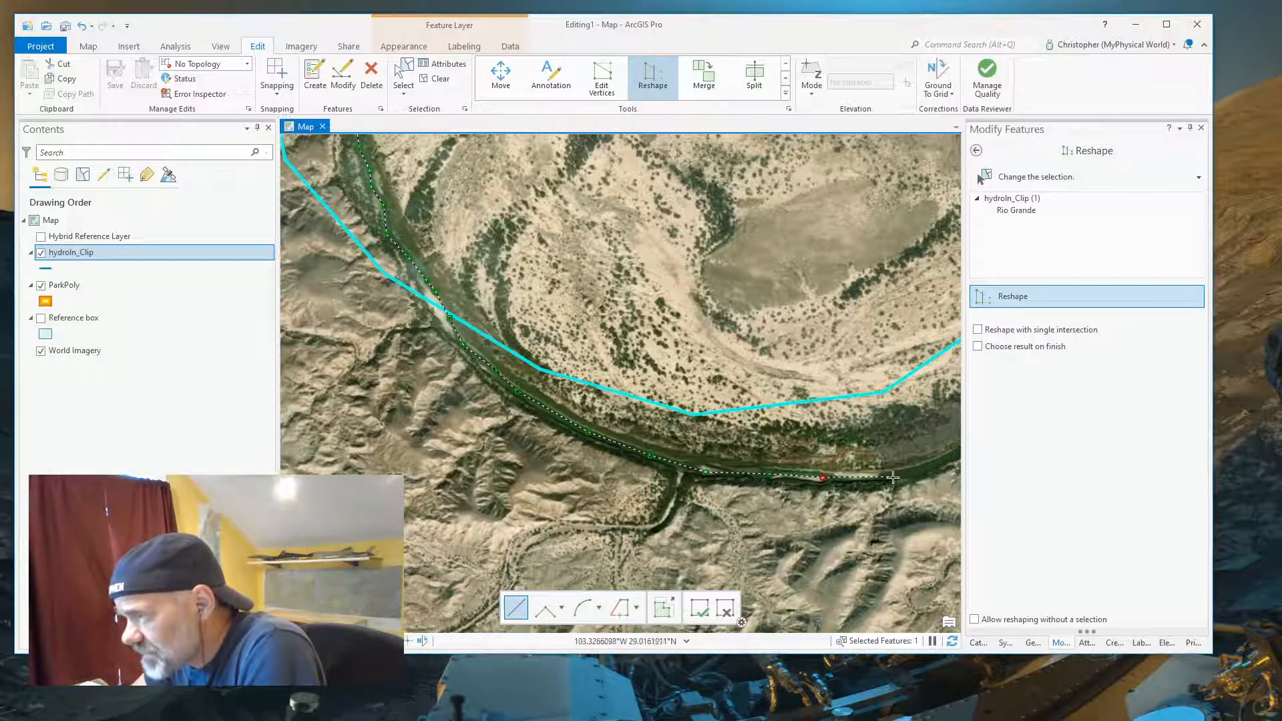
- Extend the reshape sketch northeast out of the broad bend to the near end of the pale sandbar
drag(902, 475, 418, 474)
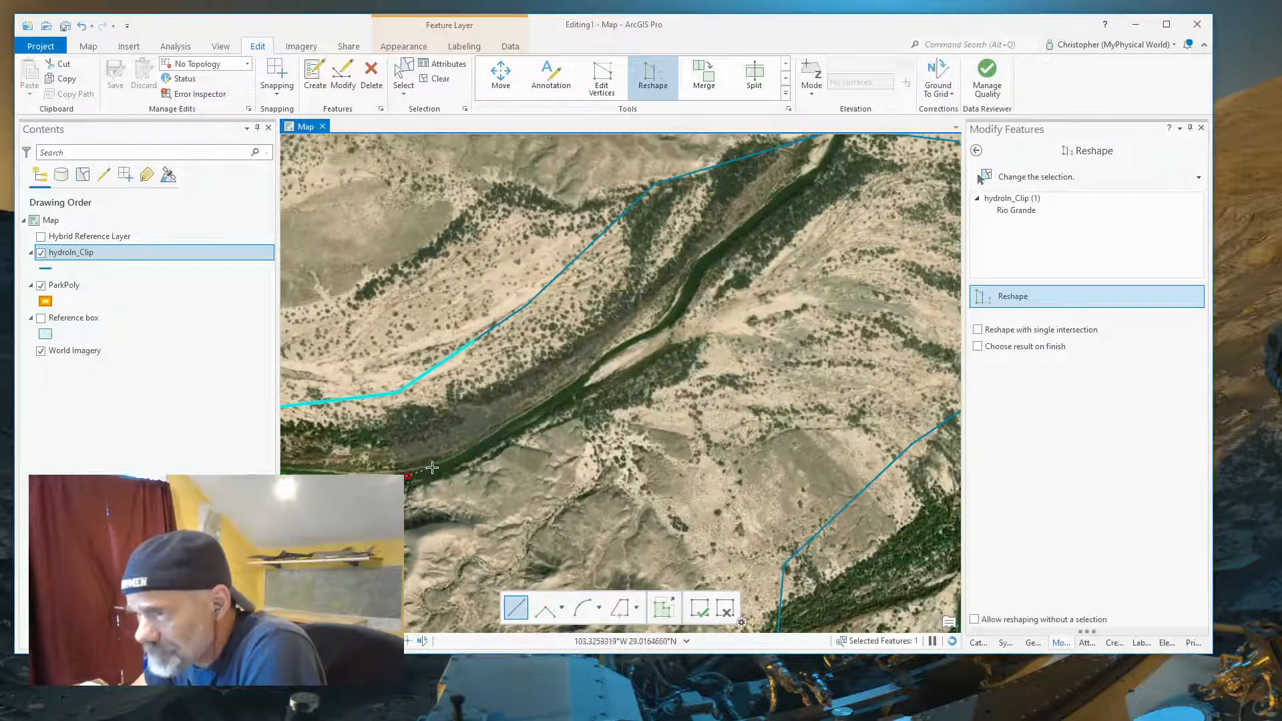
click(446, 468)
click(488, 445)
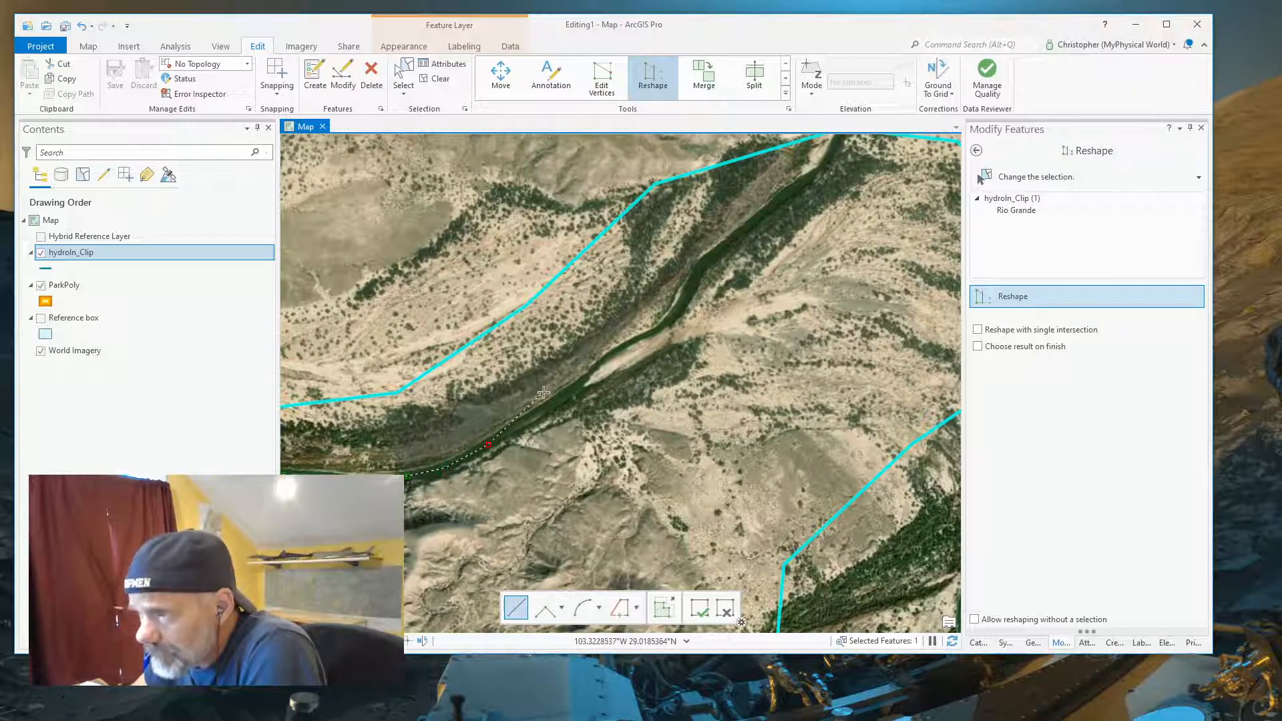
click(541, 412)
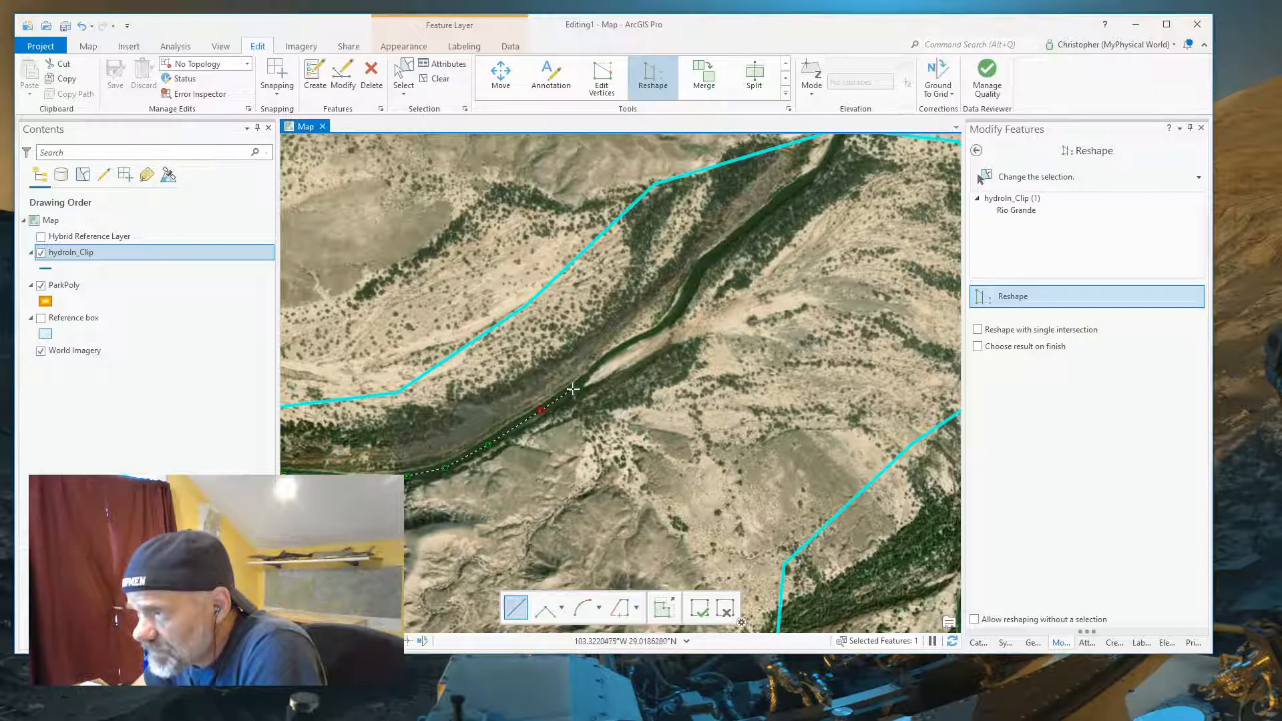
click(573, 388)
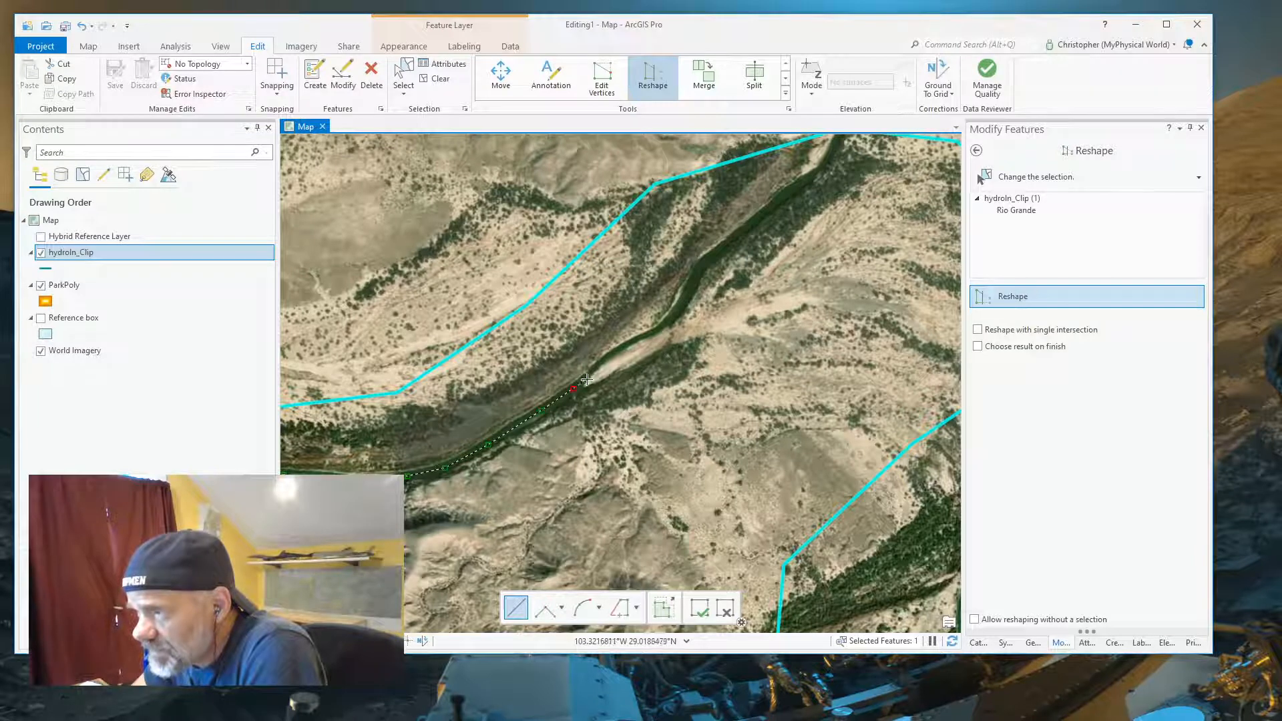
- Trace the reshape sketch northeast past the pale sandbar and up the straight channel to just below the Rio Grande line
click(615, 352)
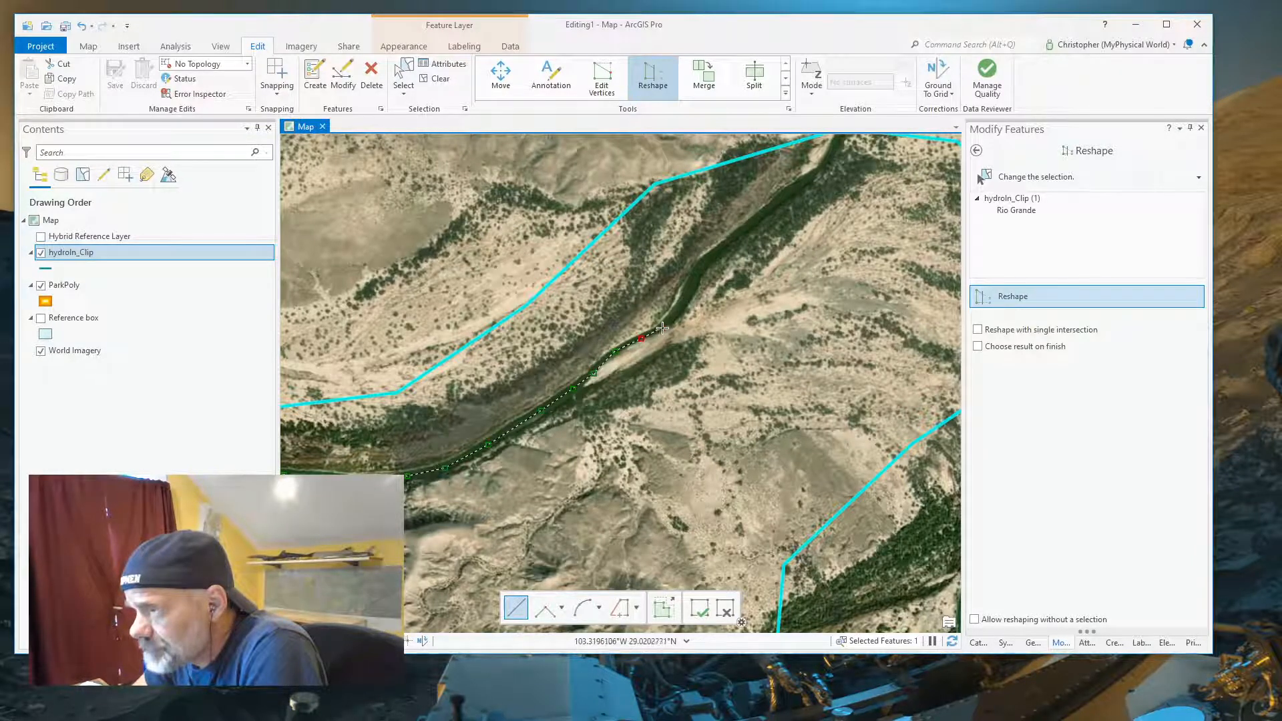
click(677, 313)
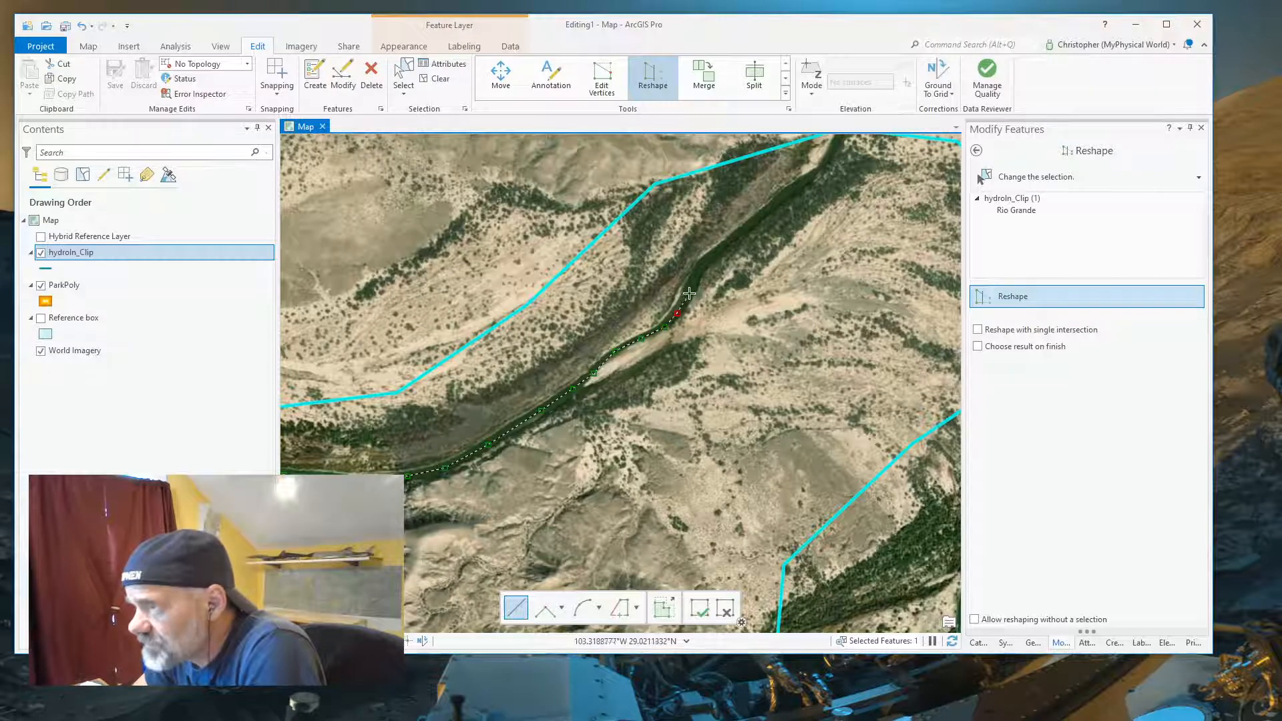
click(693, 287)
click(710, 258)
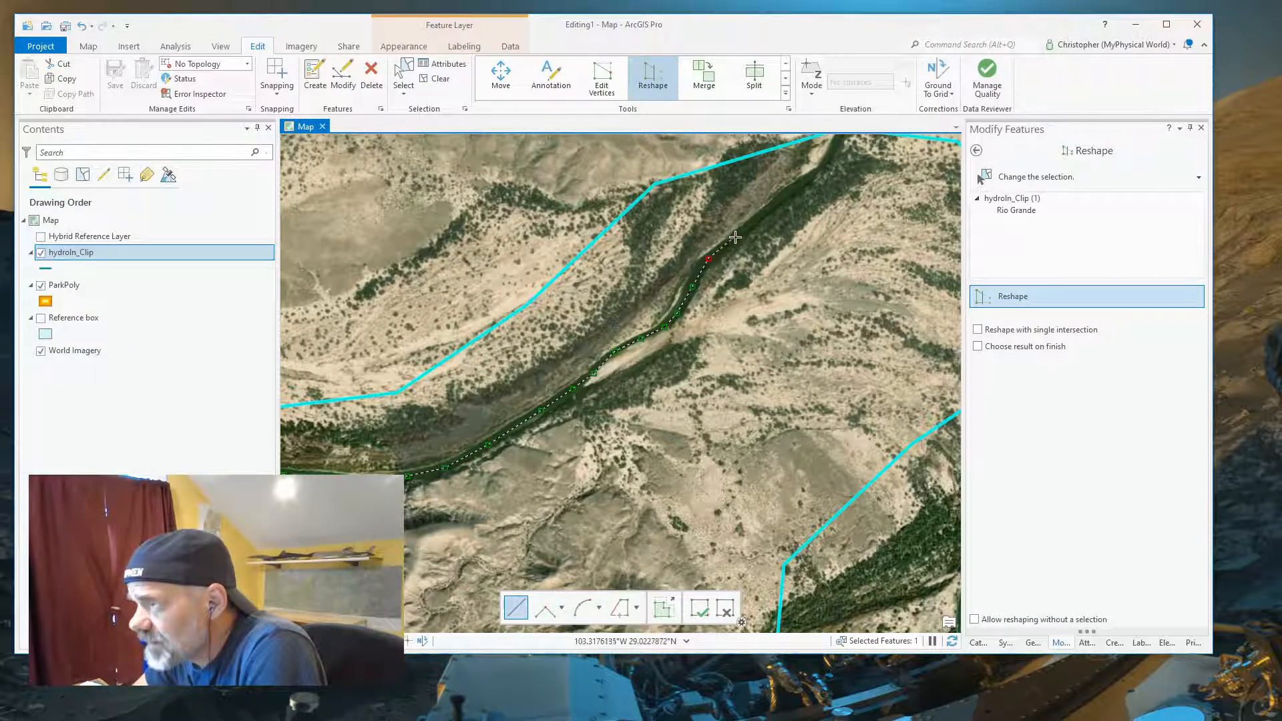
click(737, 237)
click(779, 201)
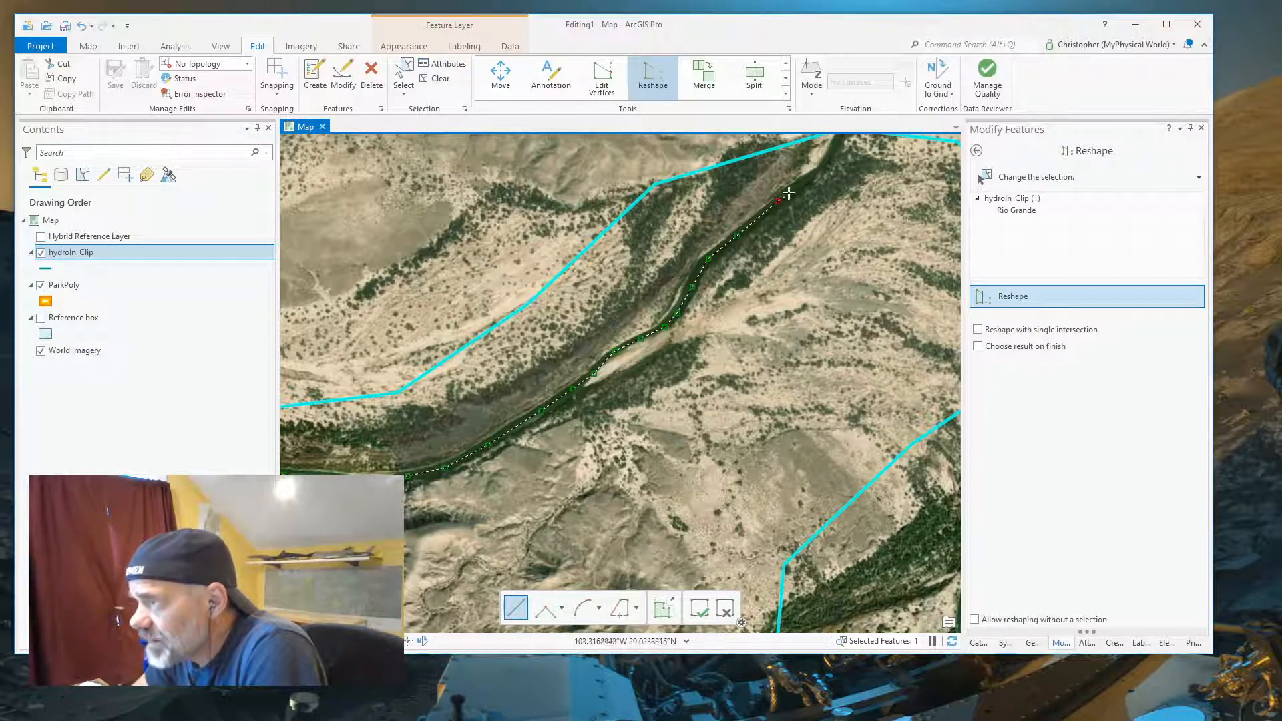
click(804, 180)
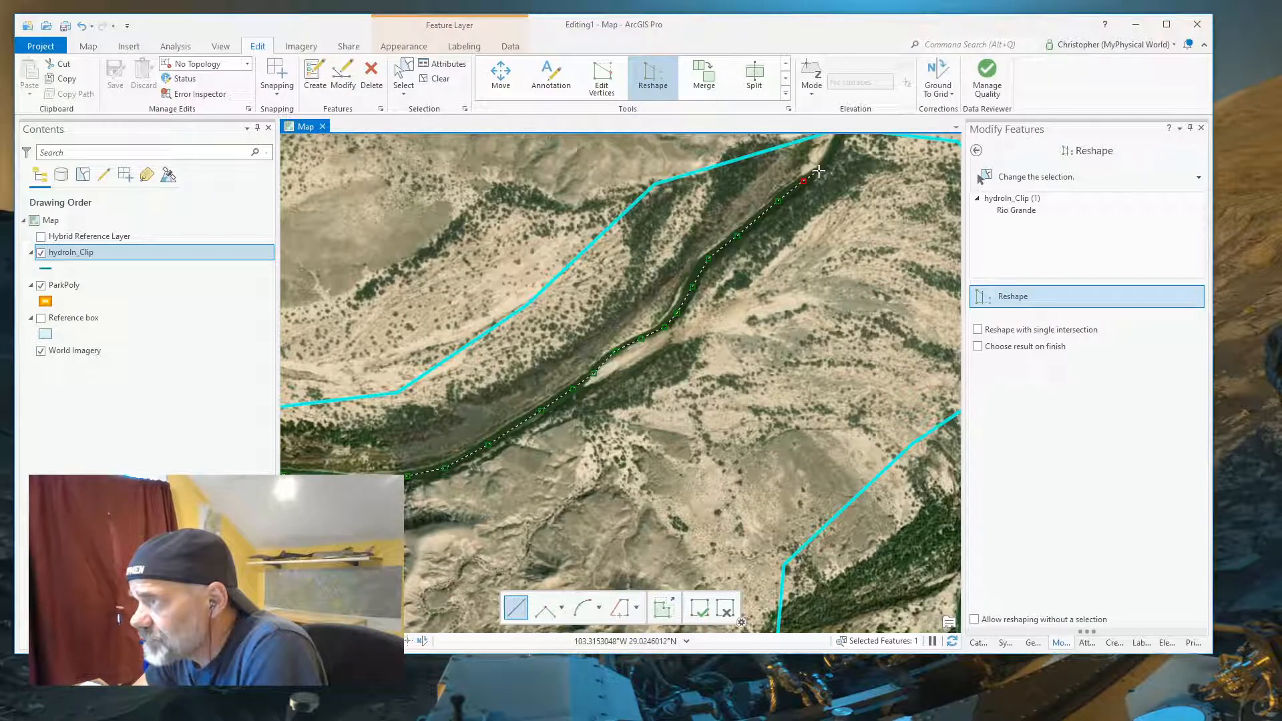
click(819, 172)
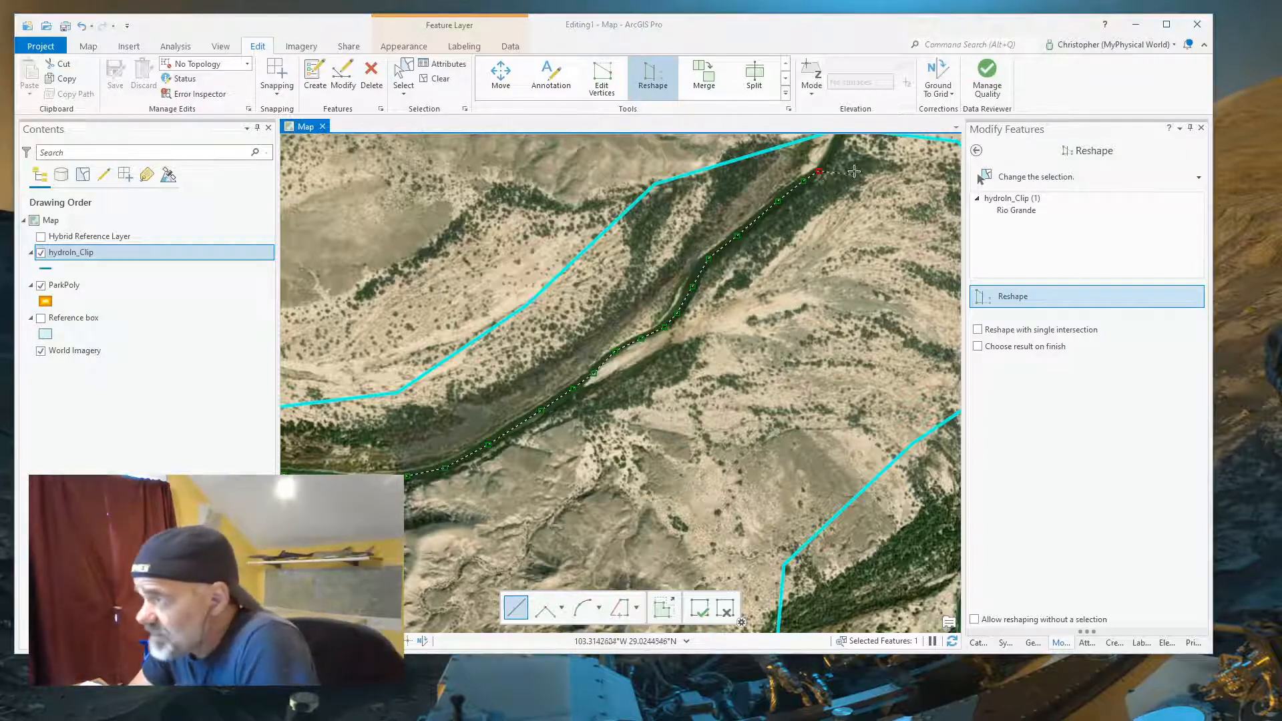
scroll(455, 331, down, 3)
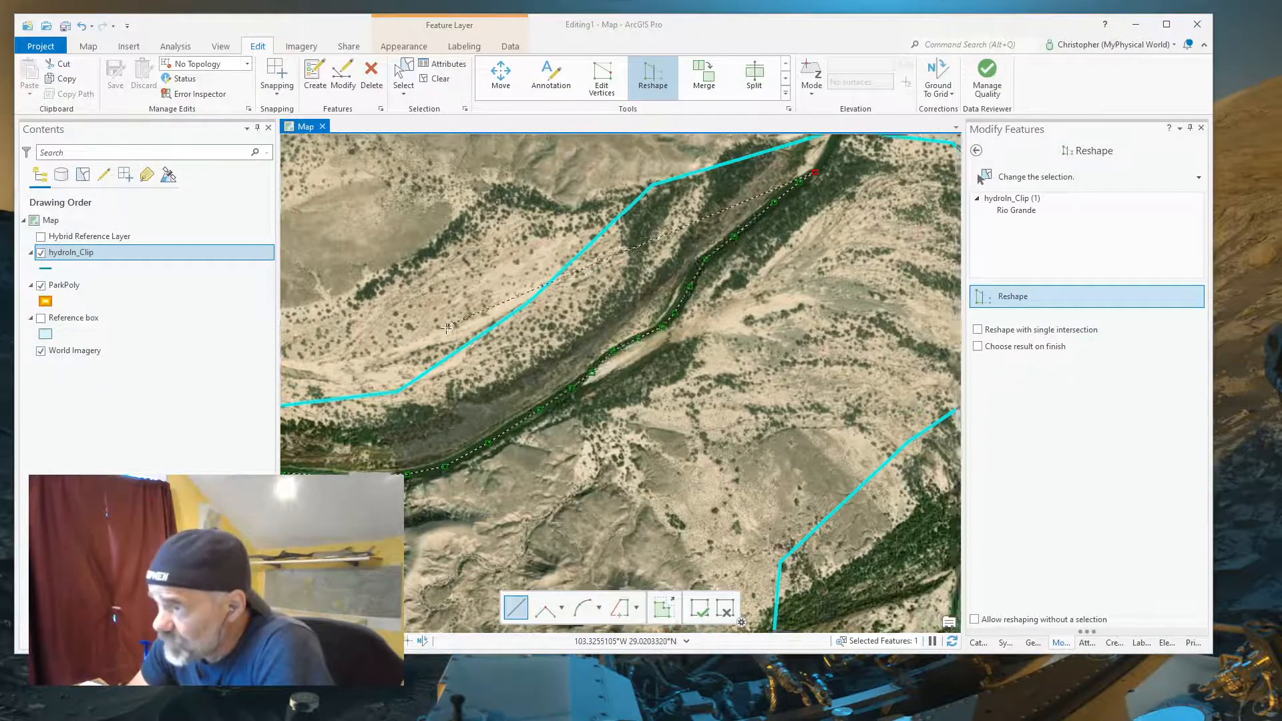
mouse_move(414, 339)
mouse_down()
mouse_move(659, 476)
mouse_move(709, 486)
mouse_up()
scroll(708, 485, down, 5)
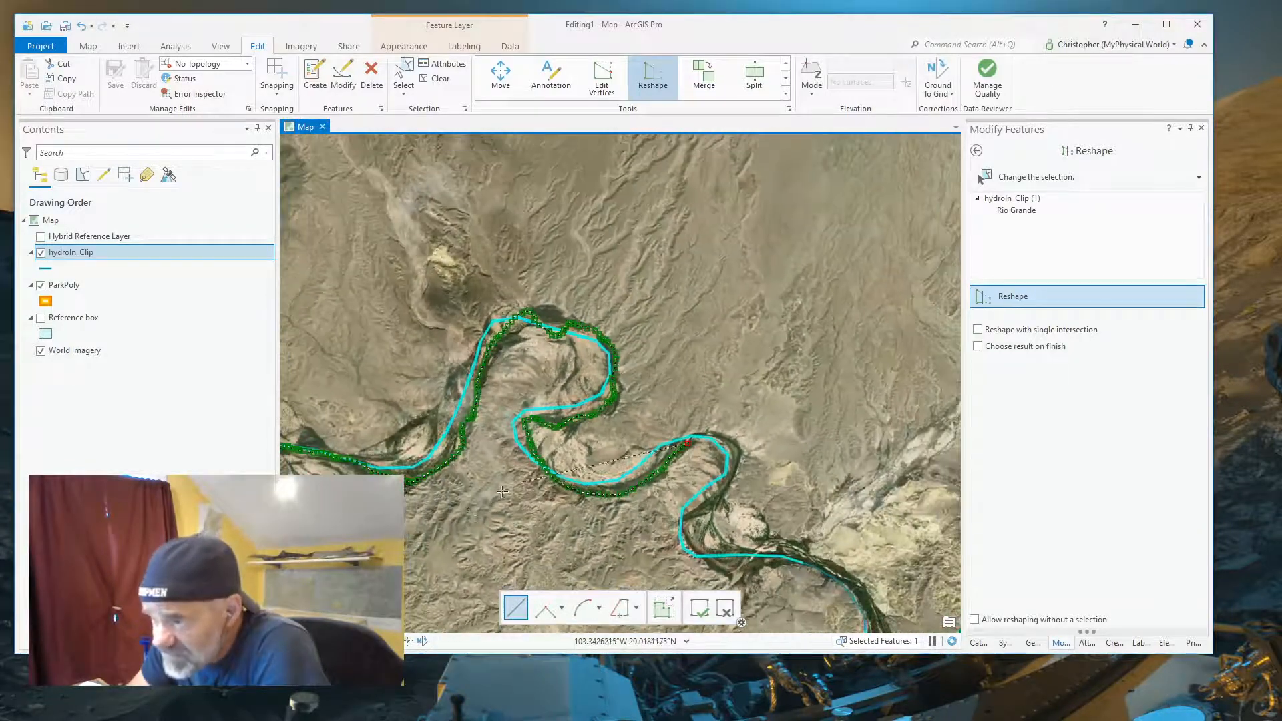
scroll(474, 511, down, 1)
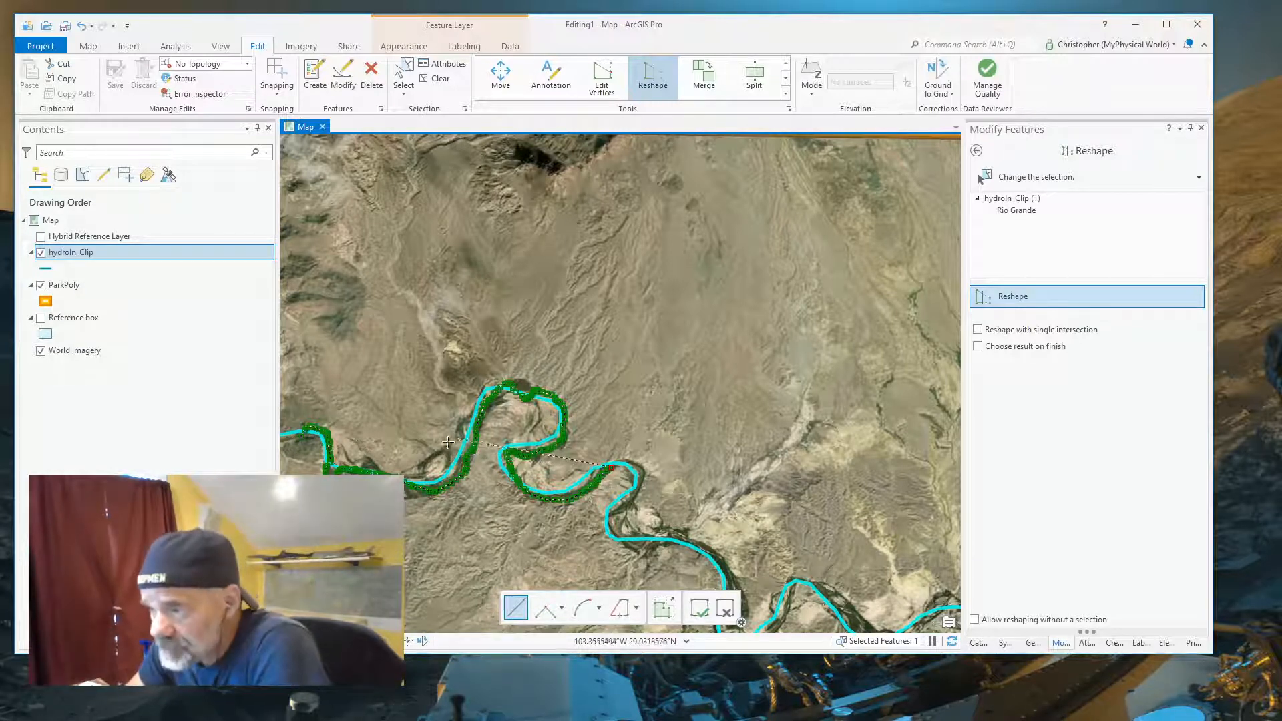
- Examine the traced reshape sketch against the Rio Grande line and the river bends further downstream
mouse_move(411, 485)
mouse_down()
mouse_move(492, 446)
mouse_move(492, 416)
mouse_up()
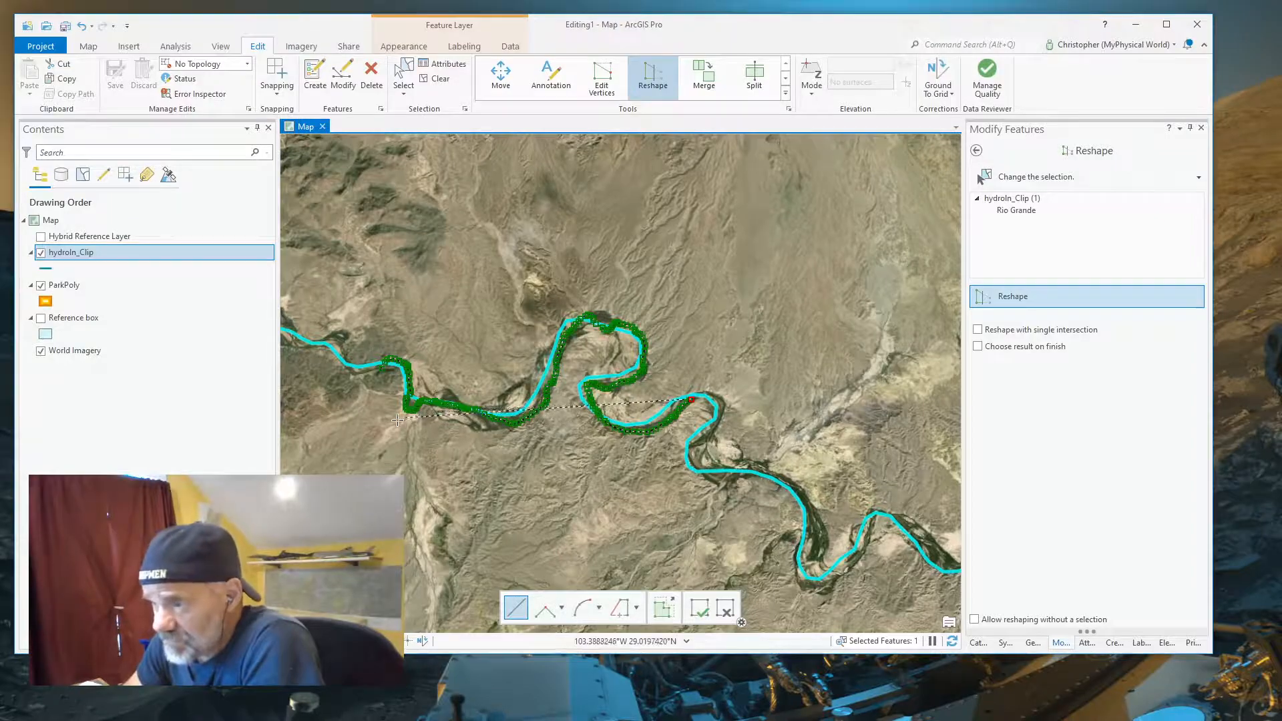
scroll(394, 420, up, 2)
scroll(391, 420, up, 2)
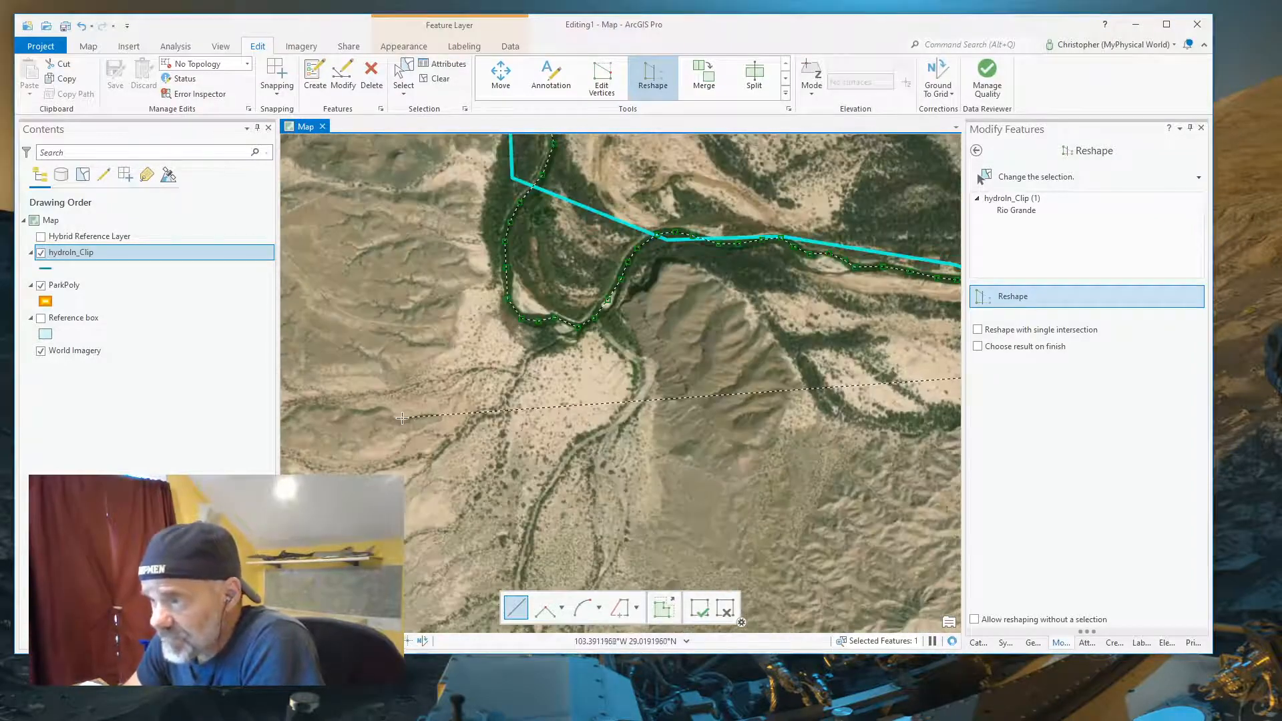
scroll(401, 420, down, 4)
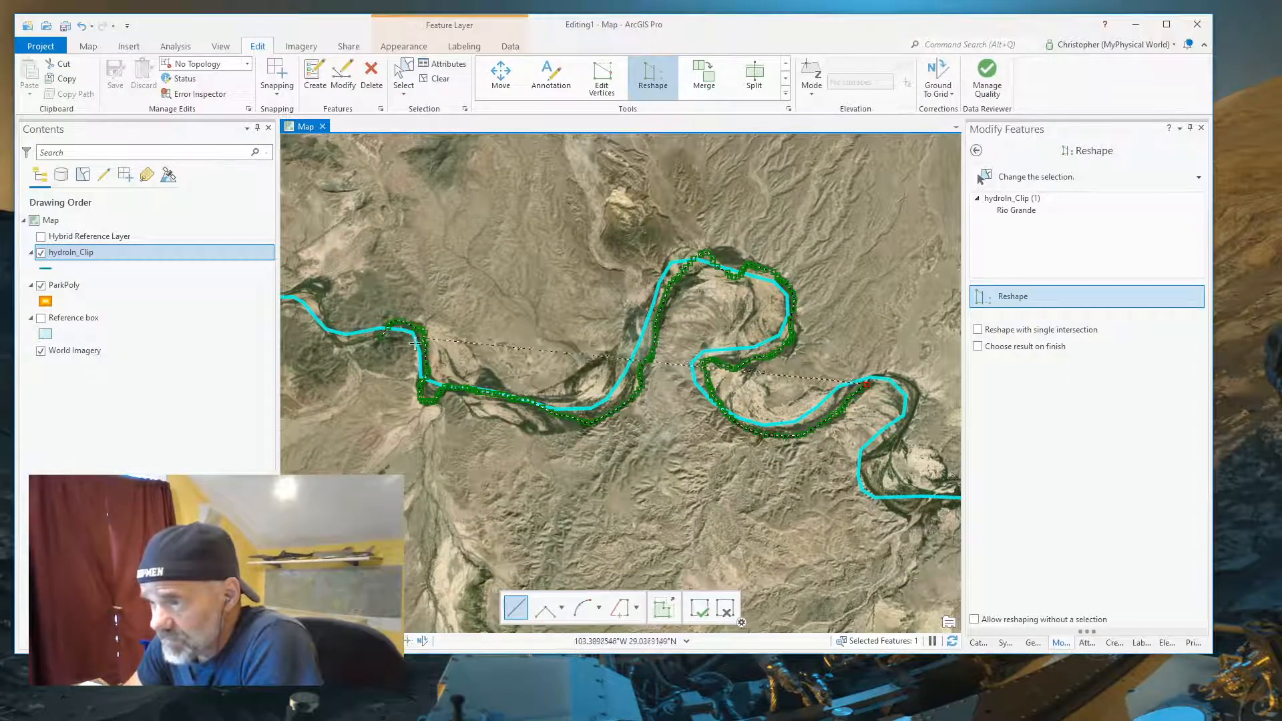
drag(695, 298, 552, 284)
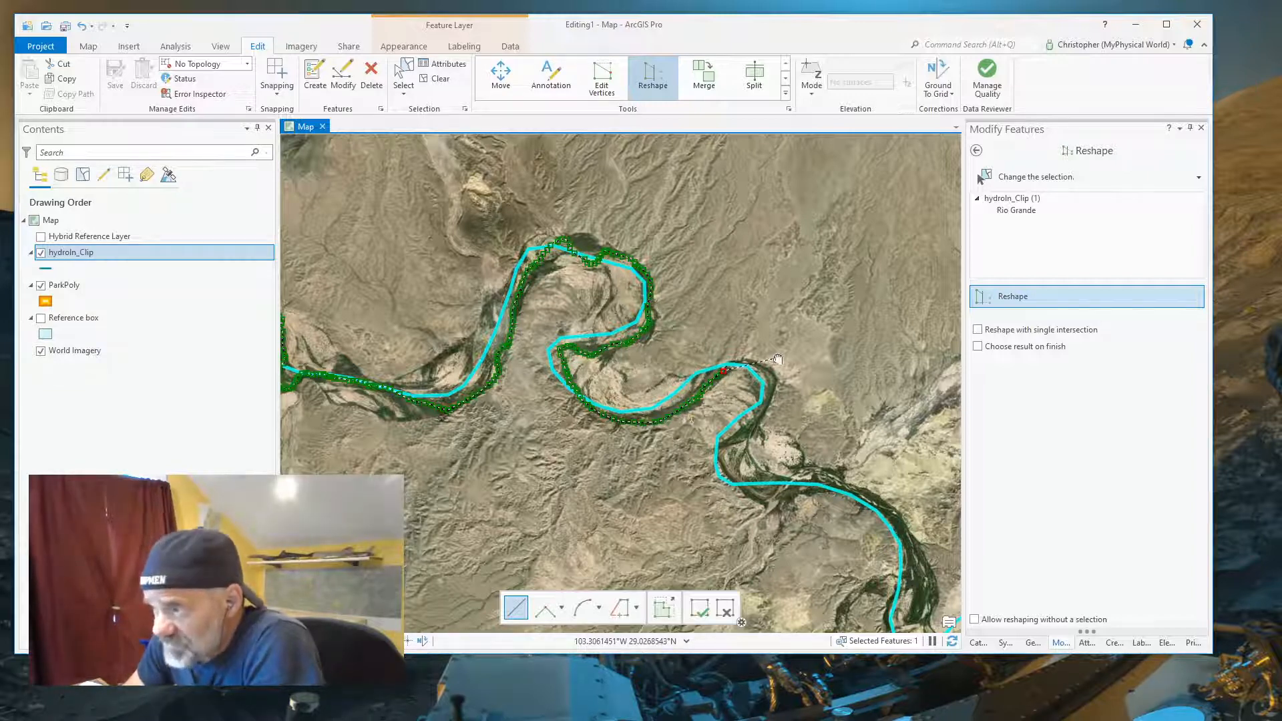
drag(777, 359, 665, 388)
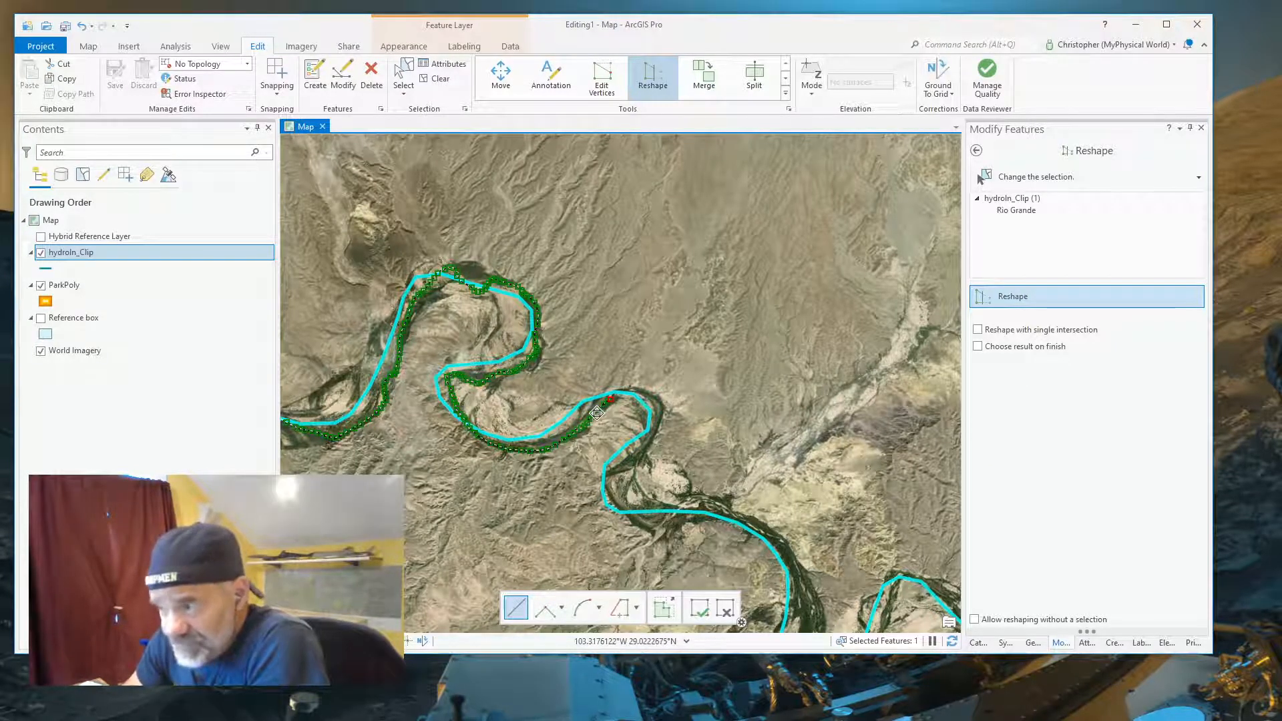
- Extend the reshape sketch up the channel to the Rio Grande line's corner at the next bend and finish the reshape
scroll(597, 414, up, 4)
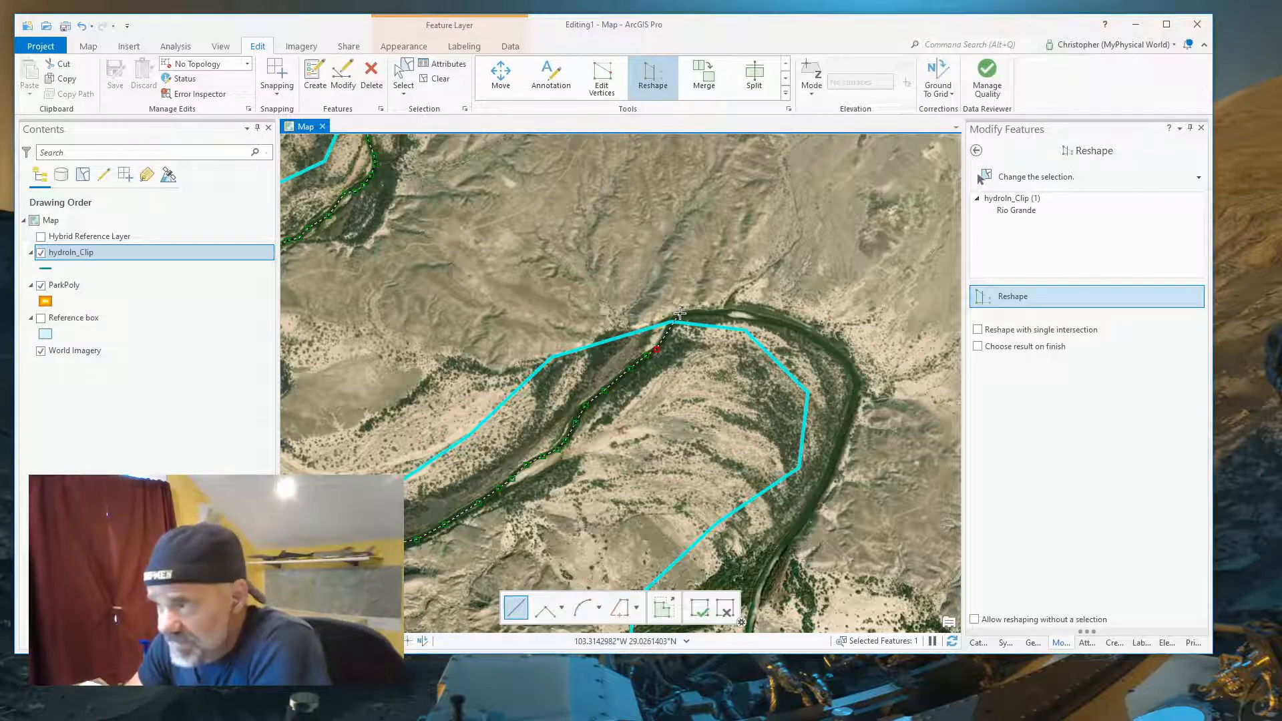
scroll(677, 291, up, 1)
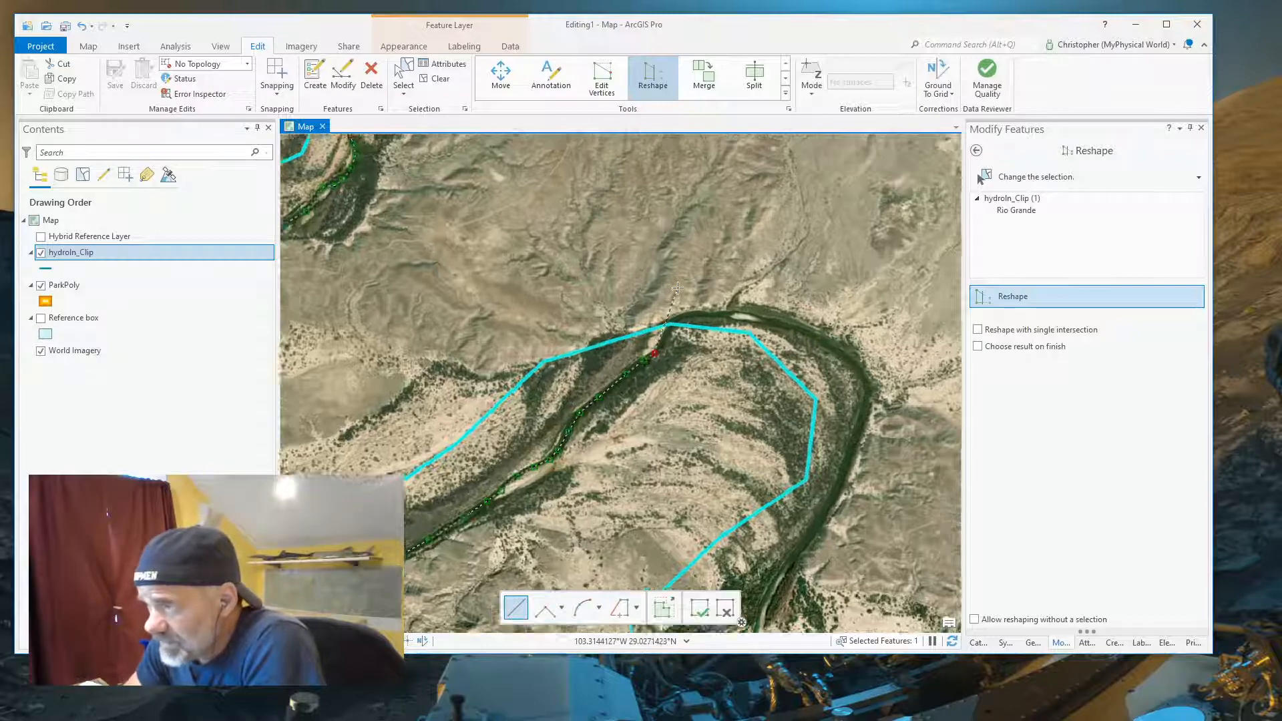
scroll(678, 287, up, 2)
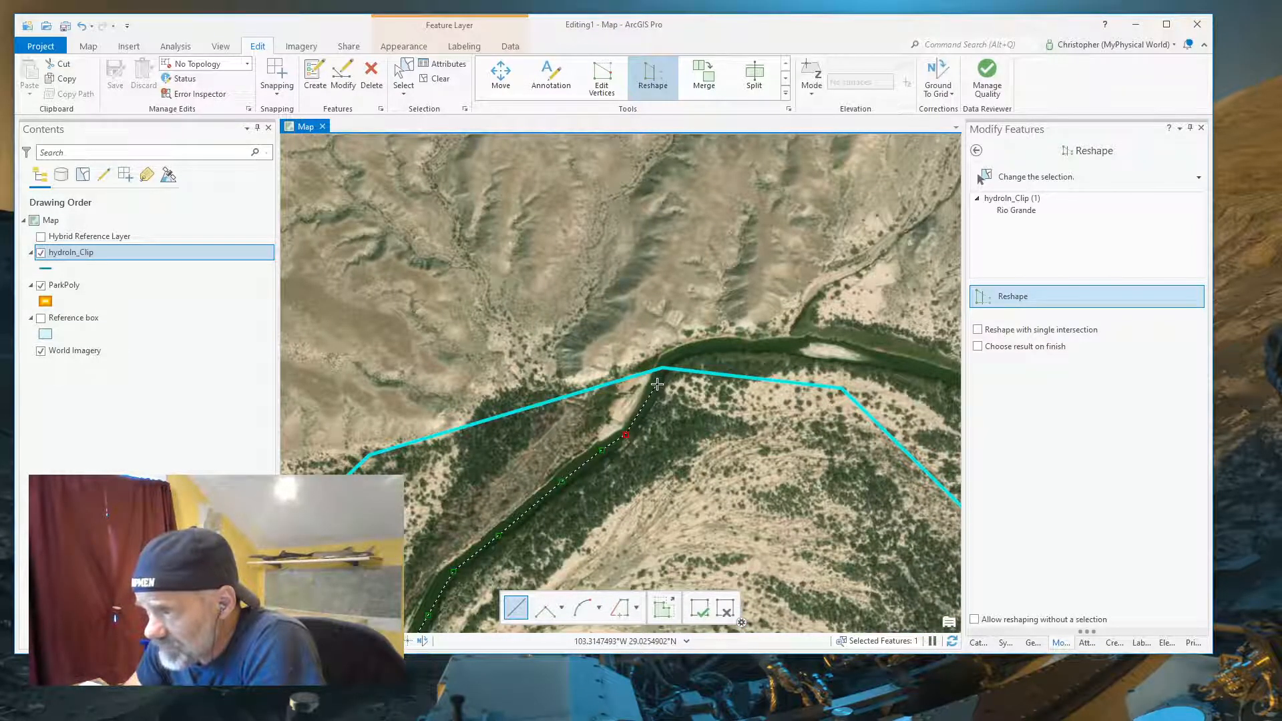
click(657, 385)
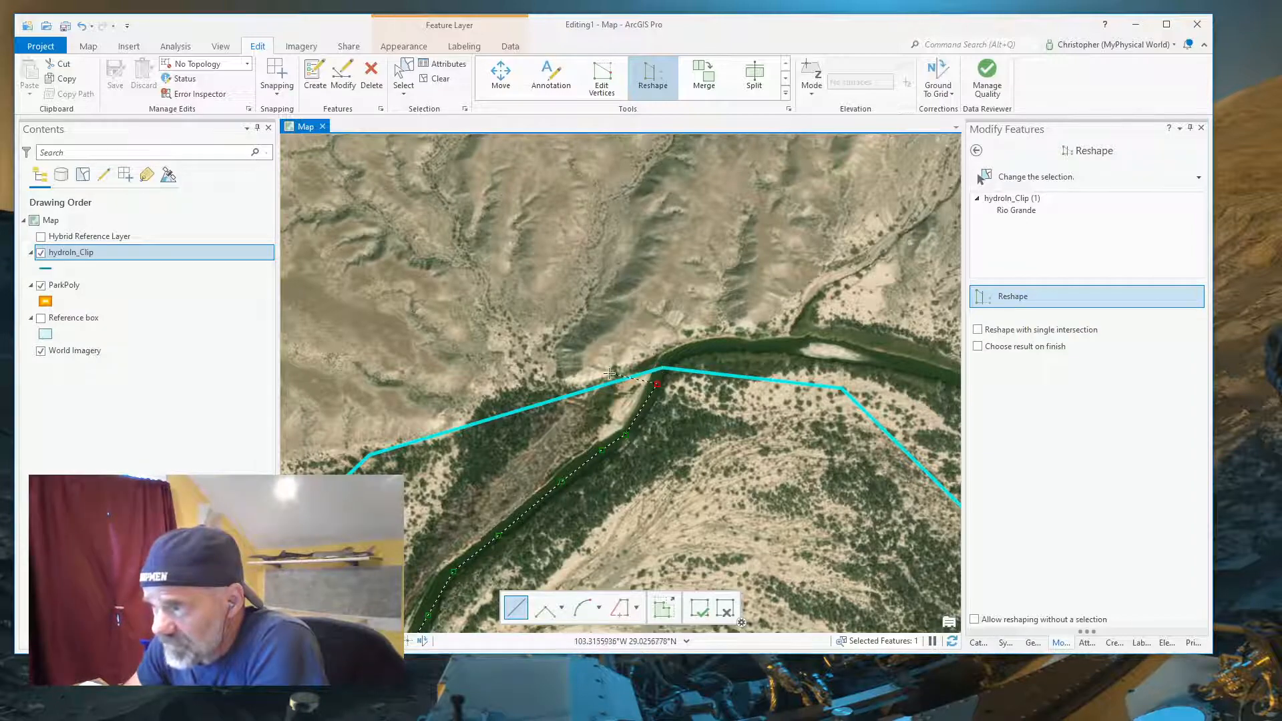
scroll(609, 374, down, 3)
drag(448, 422, 655, 425)
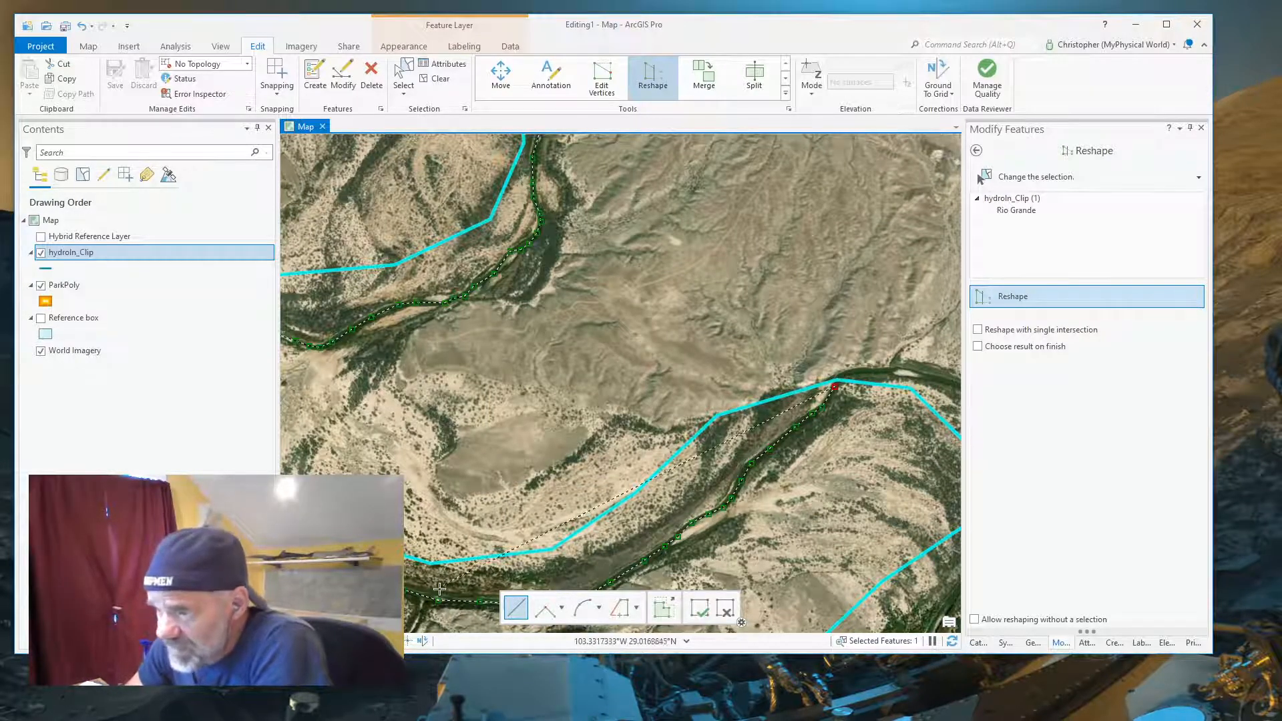
double_click(841, 377)
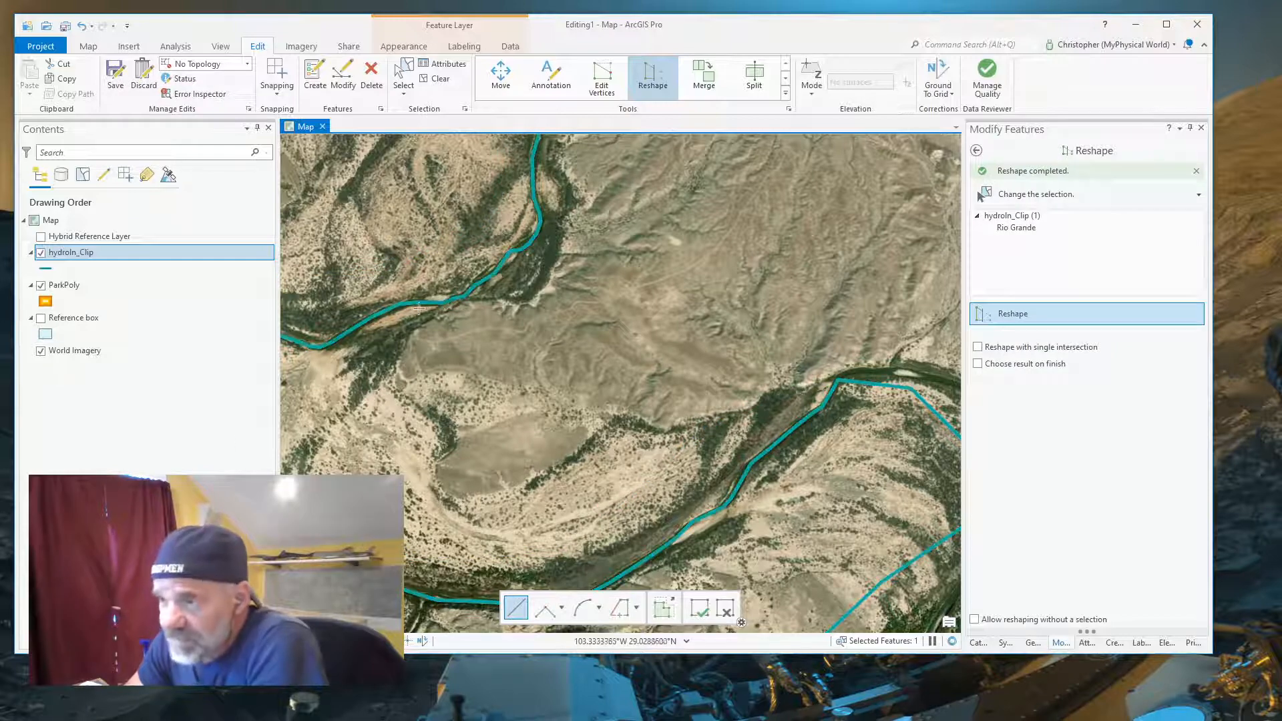
- Move the Rio Grande line's vertex inside the next bend's southeastern side out onto the river channel with Edit Vertices, and clear the selection
scroll(521, 370, down, 3)
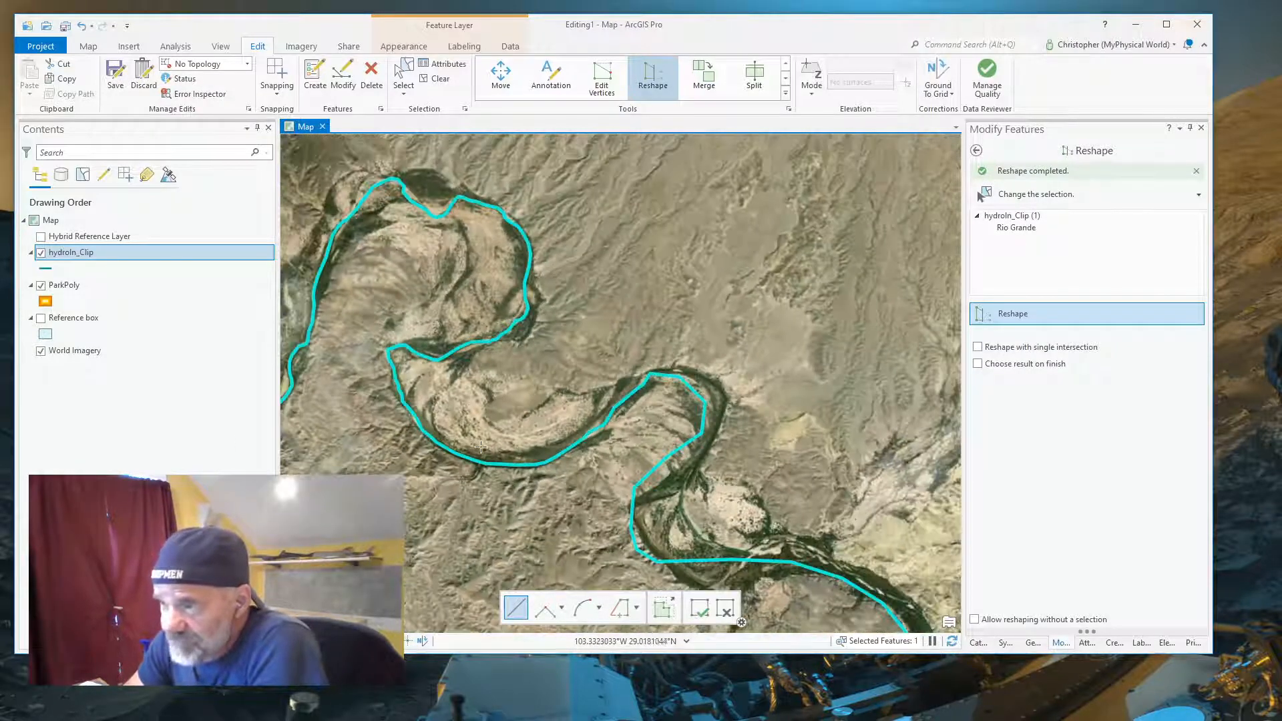
drag(481, 447, 585, 484)
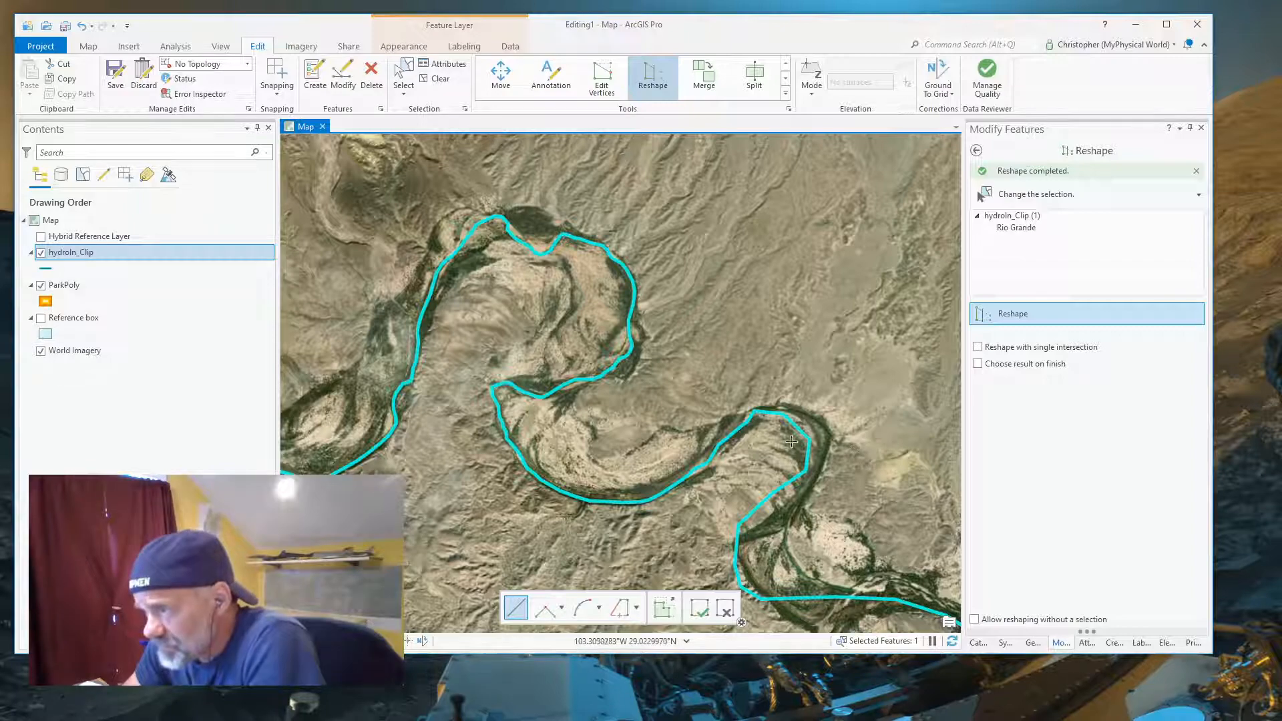
scroll(871, 423, up, 4)
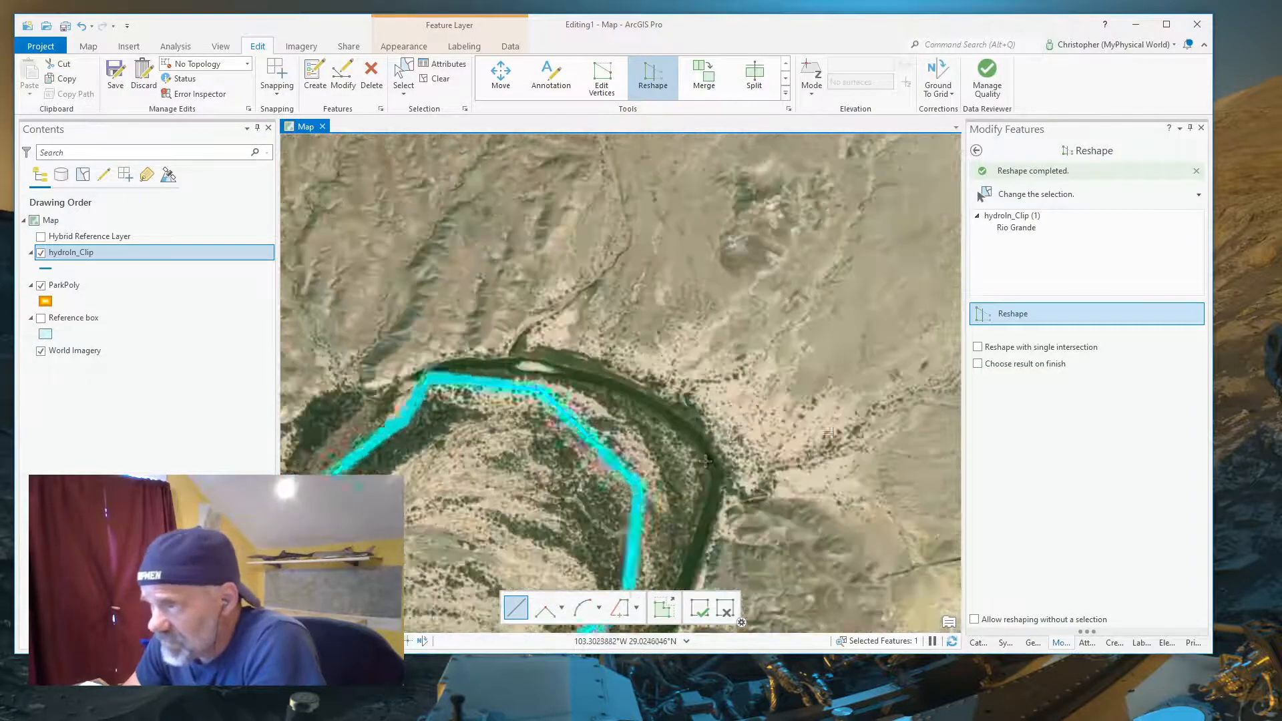
drag(601, 494, 540, 259)
drag(546, 424, 650, 523)
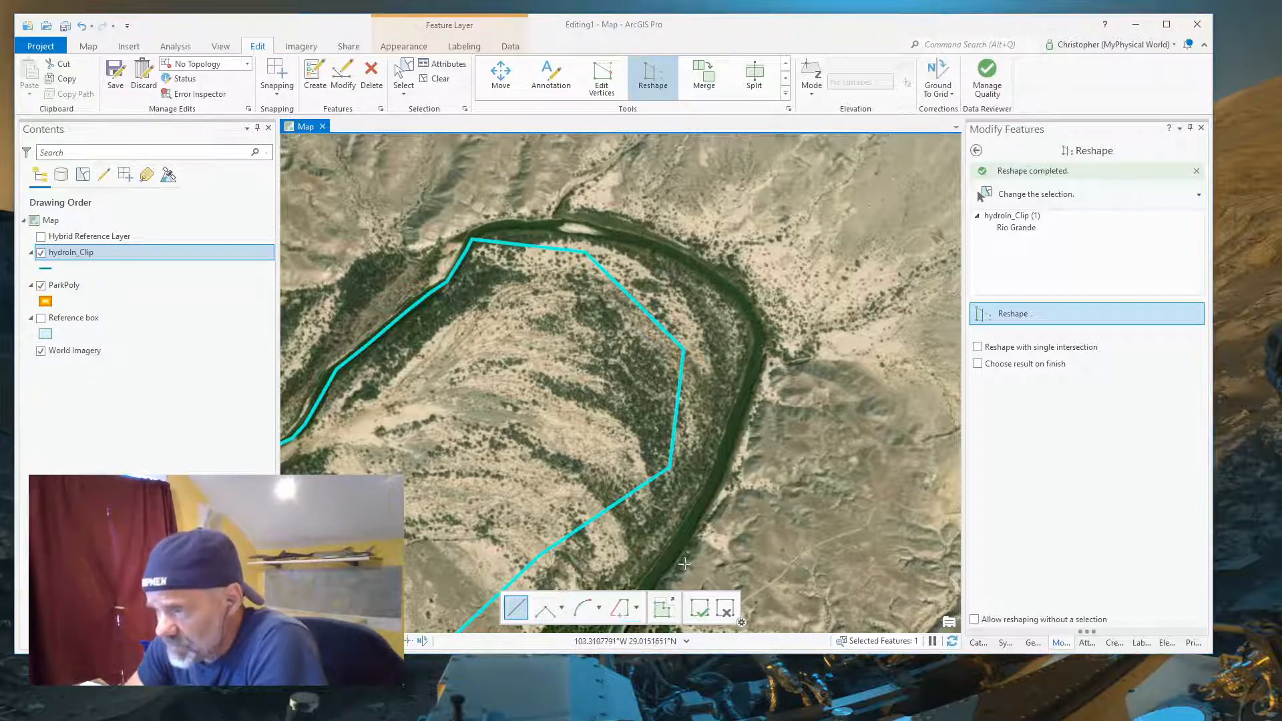
drag(661, 529, 627, 503)
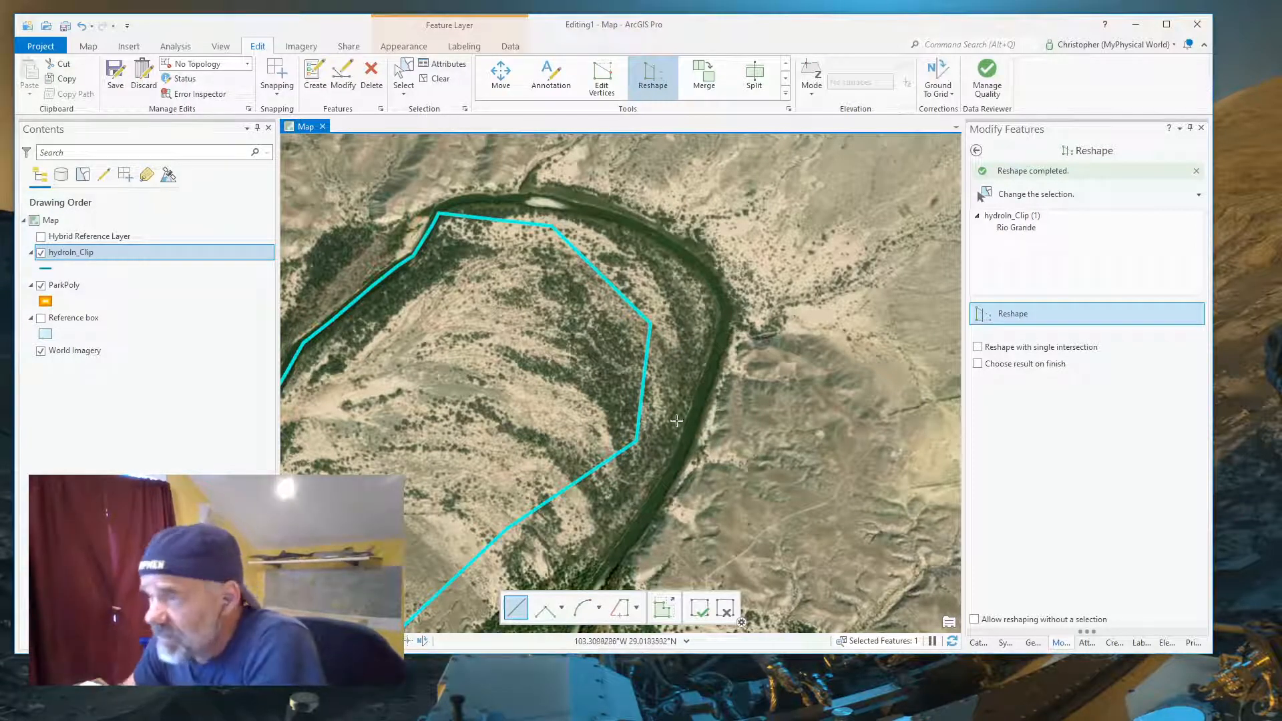
click(602, 81)
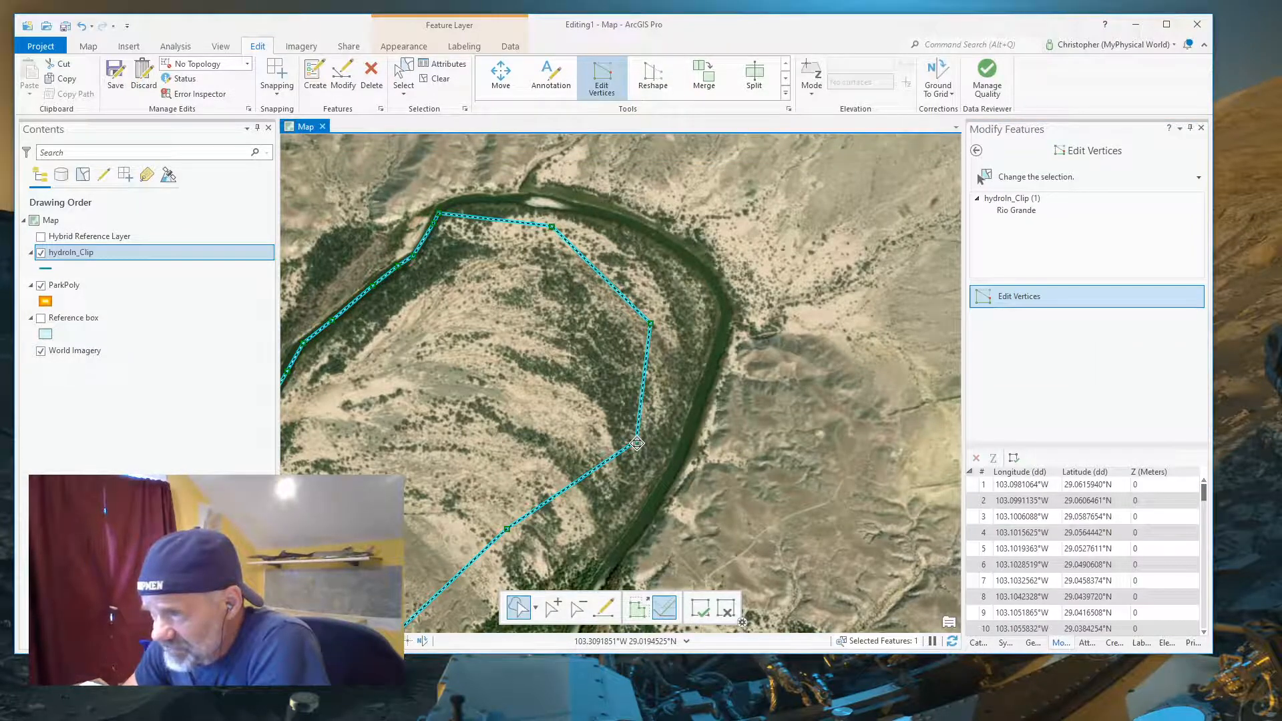
drag(637, 443, 681, 454)
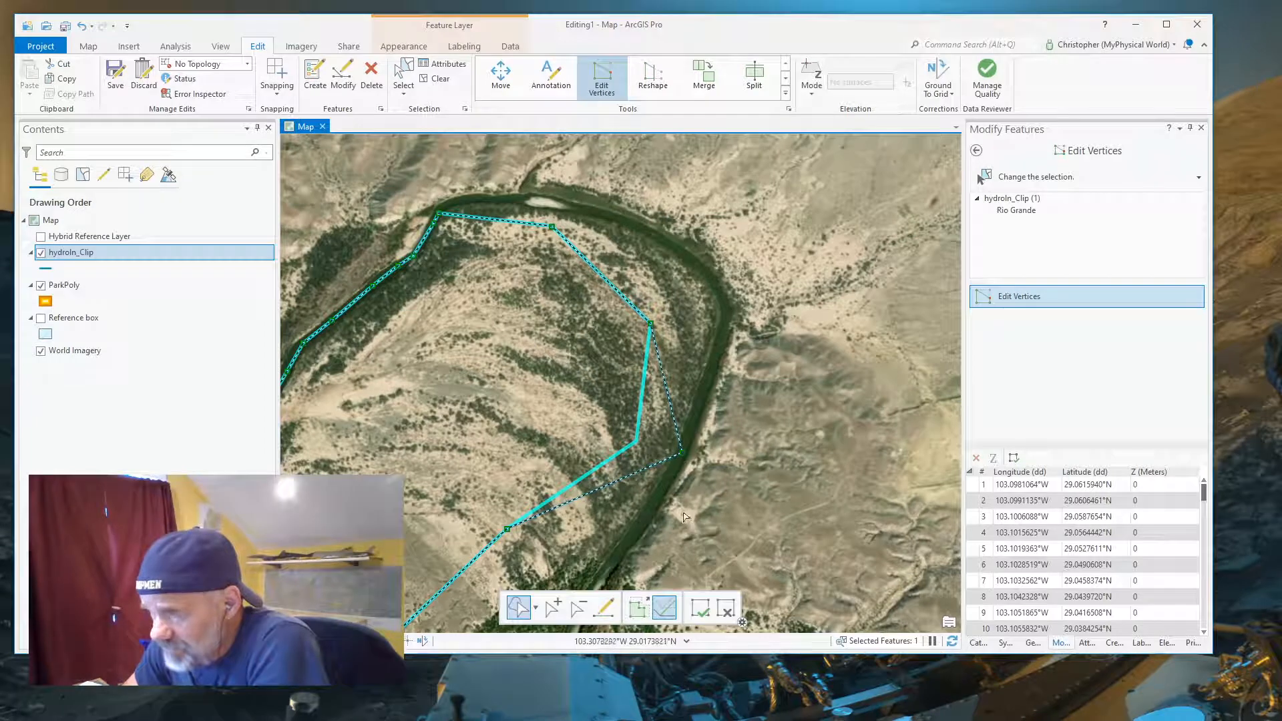
click(440, 79)
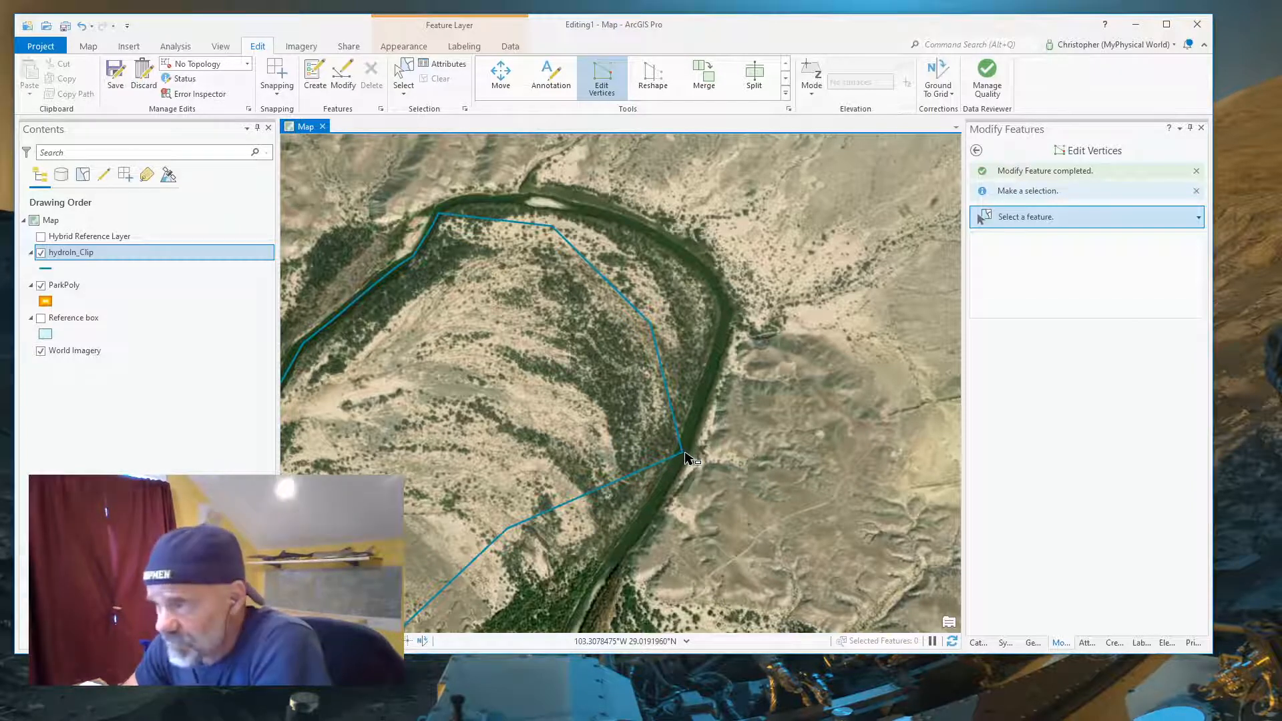
- Reselect the Rio Grande line and start a new reshape sketch from its corner at the bend's northwestern end into the channel
click(403, 74)
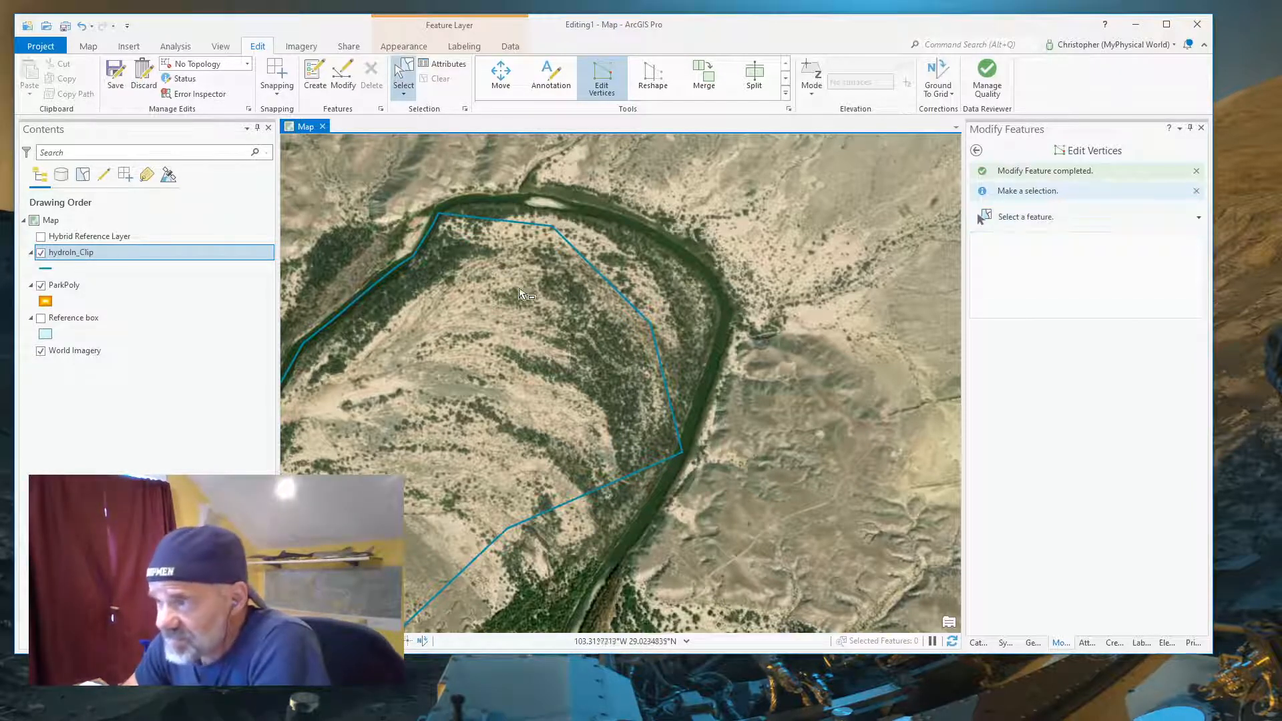
click(593, 270)
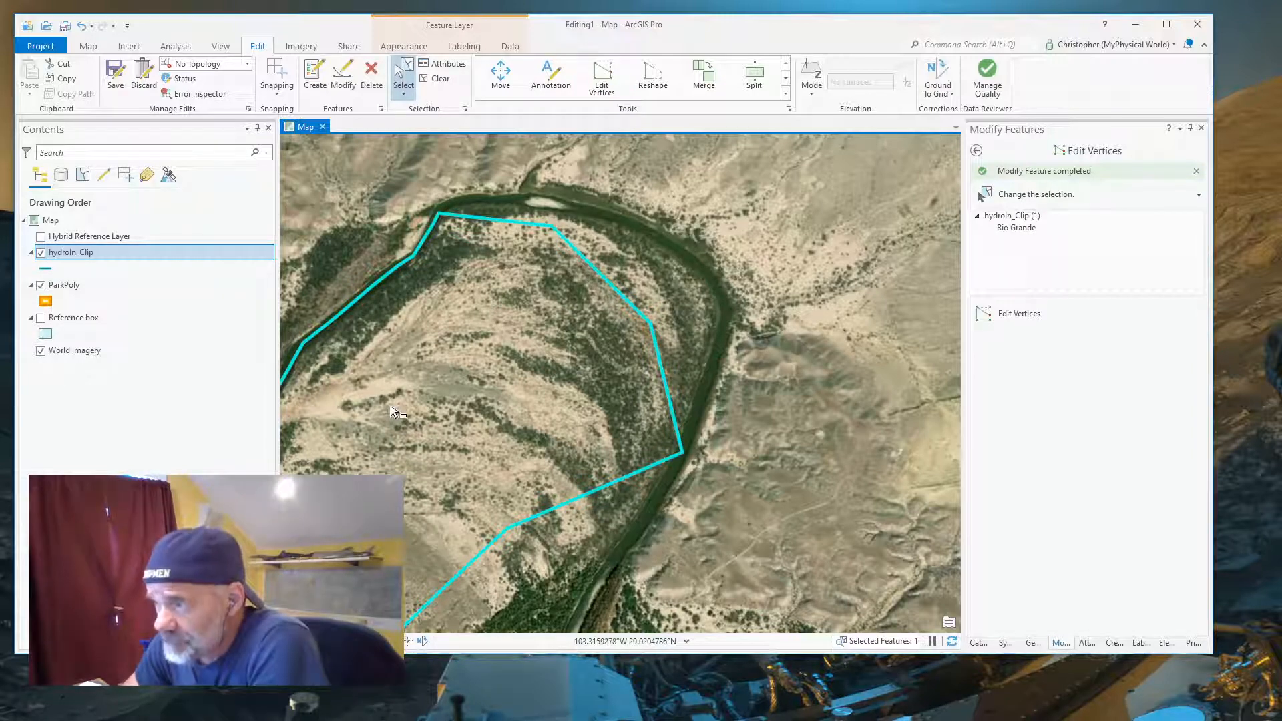
scroll(360, 208, up, 1)
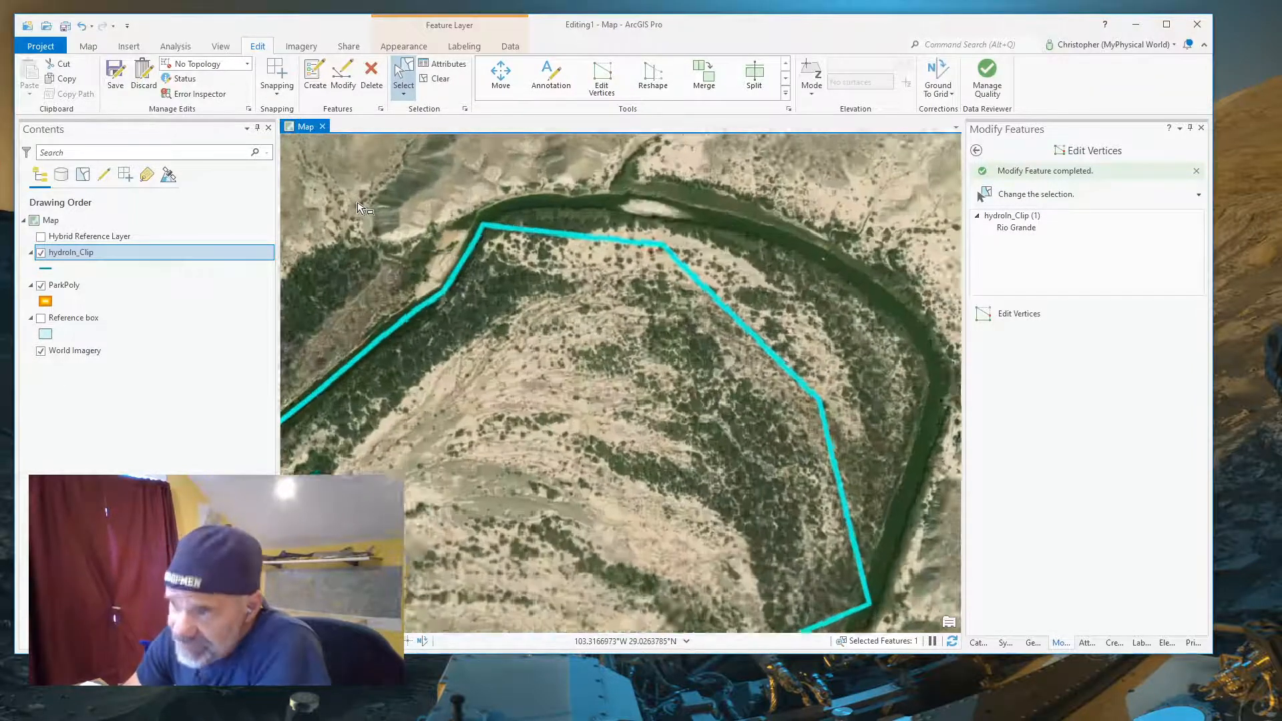
scroll(361, 207, up, 2)
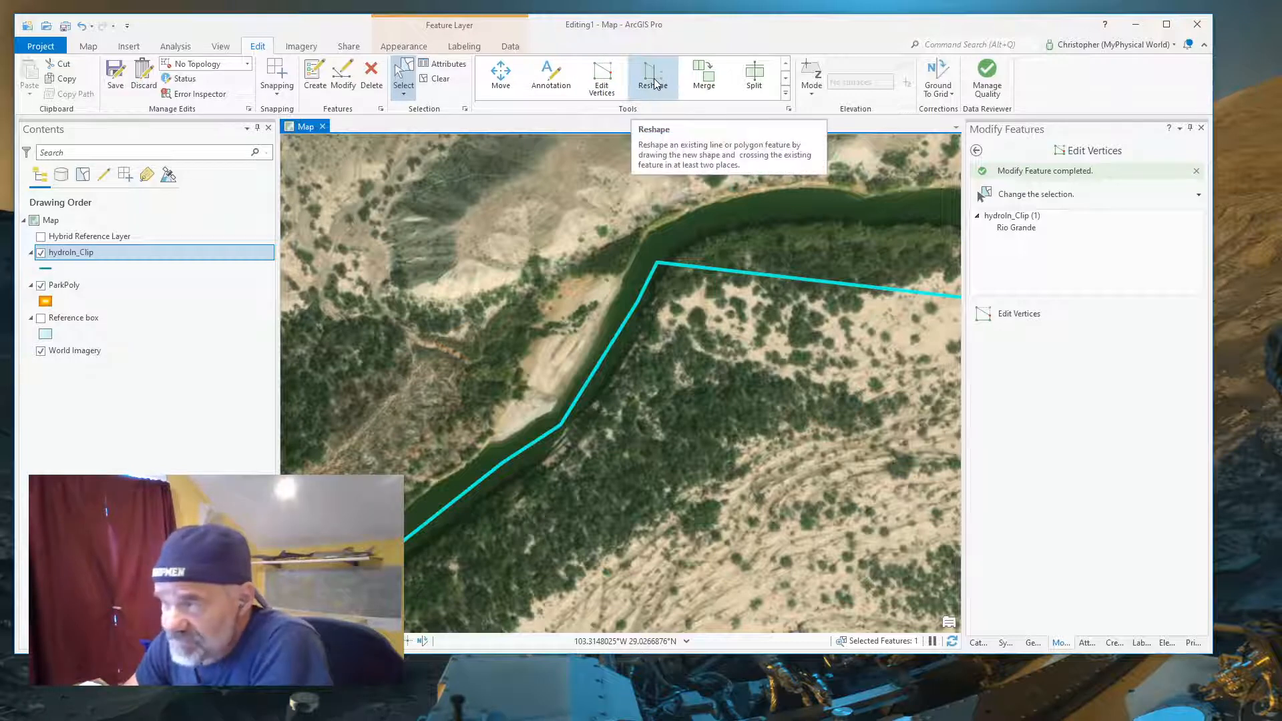
click(653, 79)
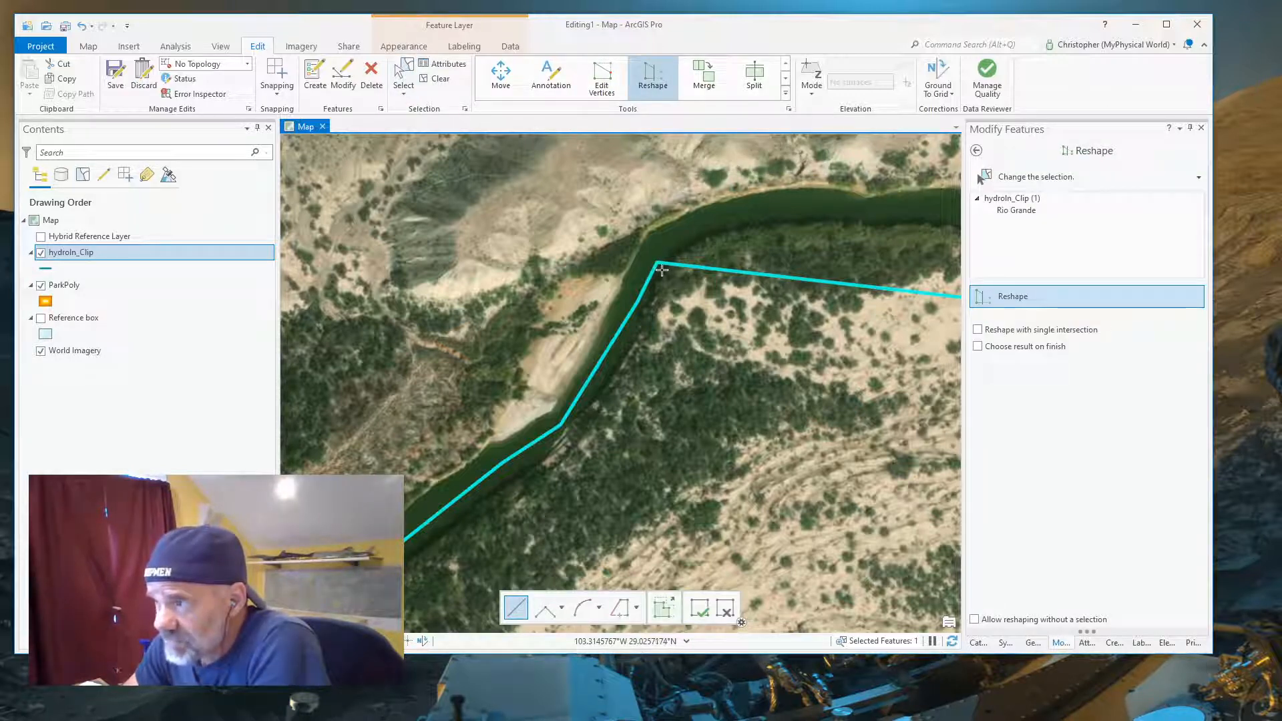
click(662, 270)
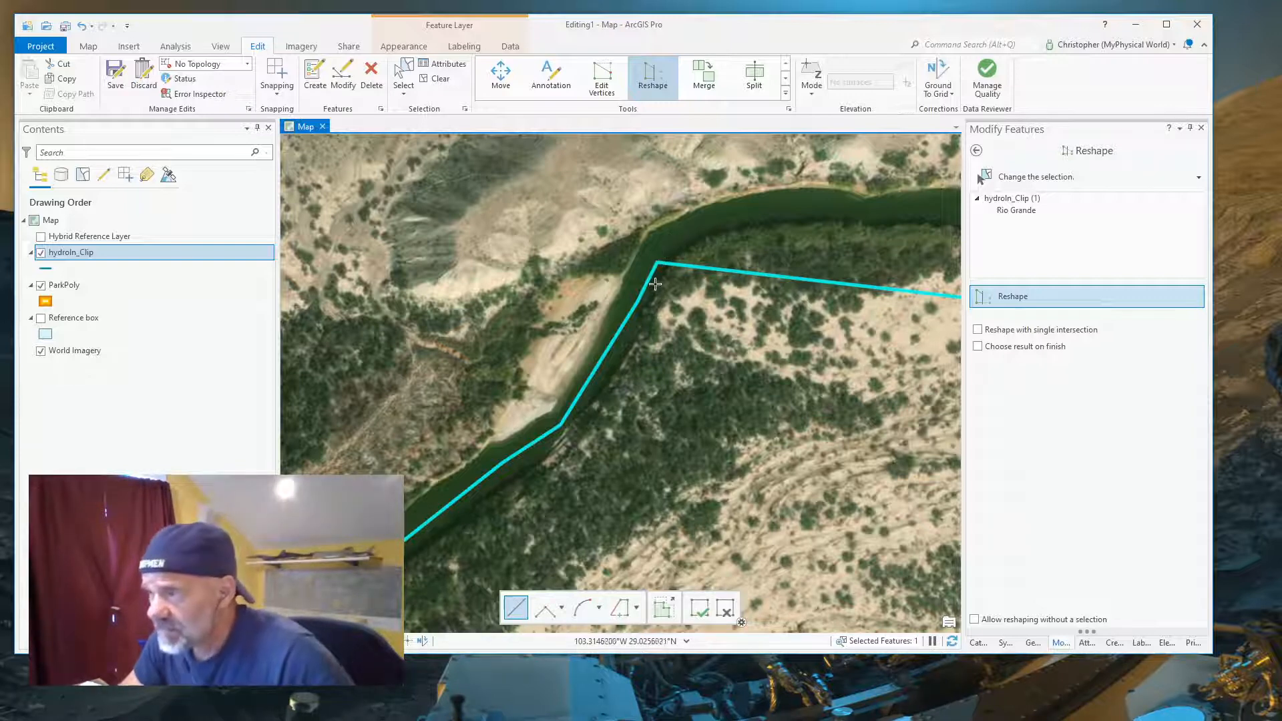
click(662, 243)
click(714, 223)
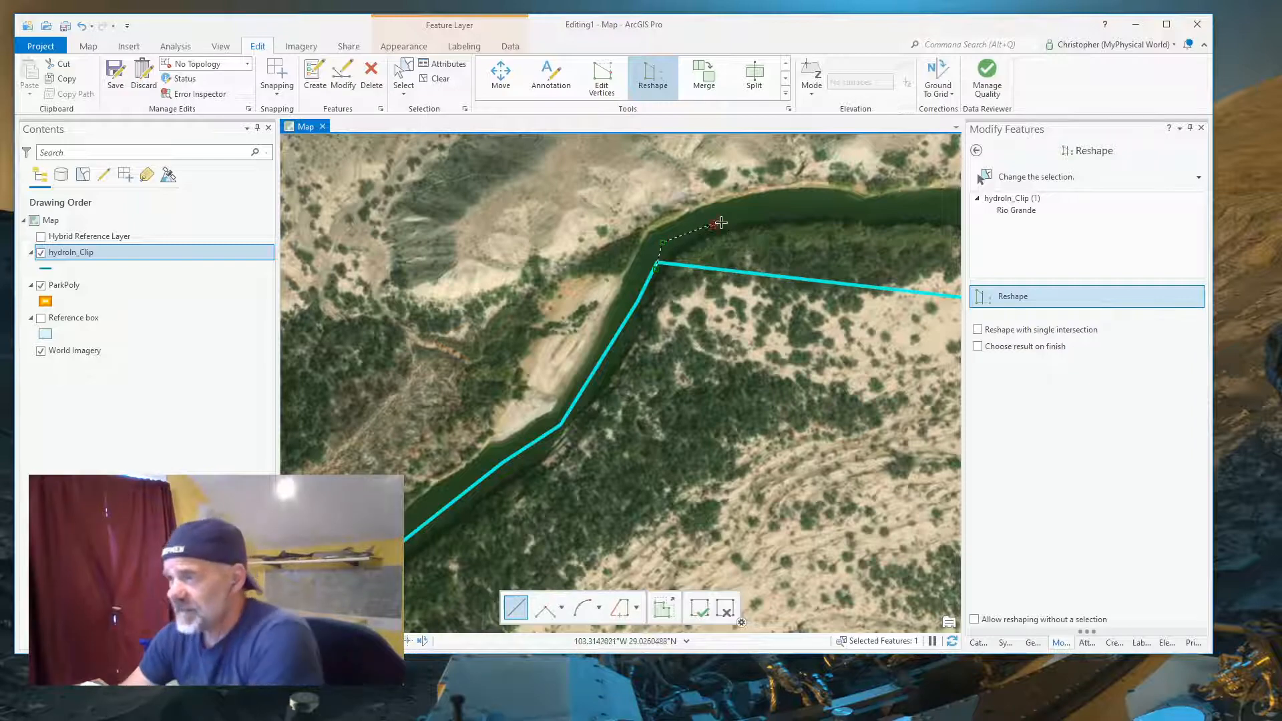
- Trace the reshape sketch east along the channel and around the northern side of the pale sandbar
click(809, 208)
click(871, 211)
mouse_move(905, 283)
mouse_down()
mouse_move(676, 334)
mouse_move(465, 336)
mouse_up()
click(507, 264)
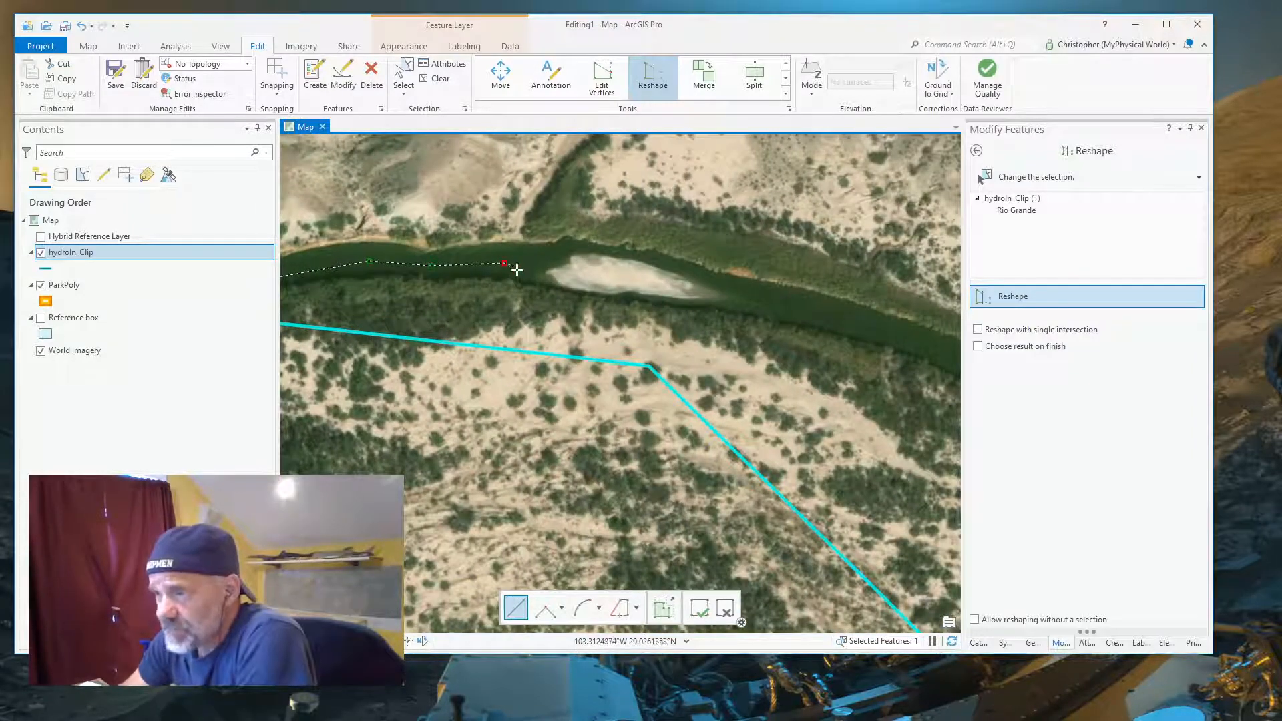
click(548, 254)
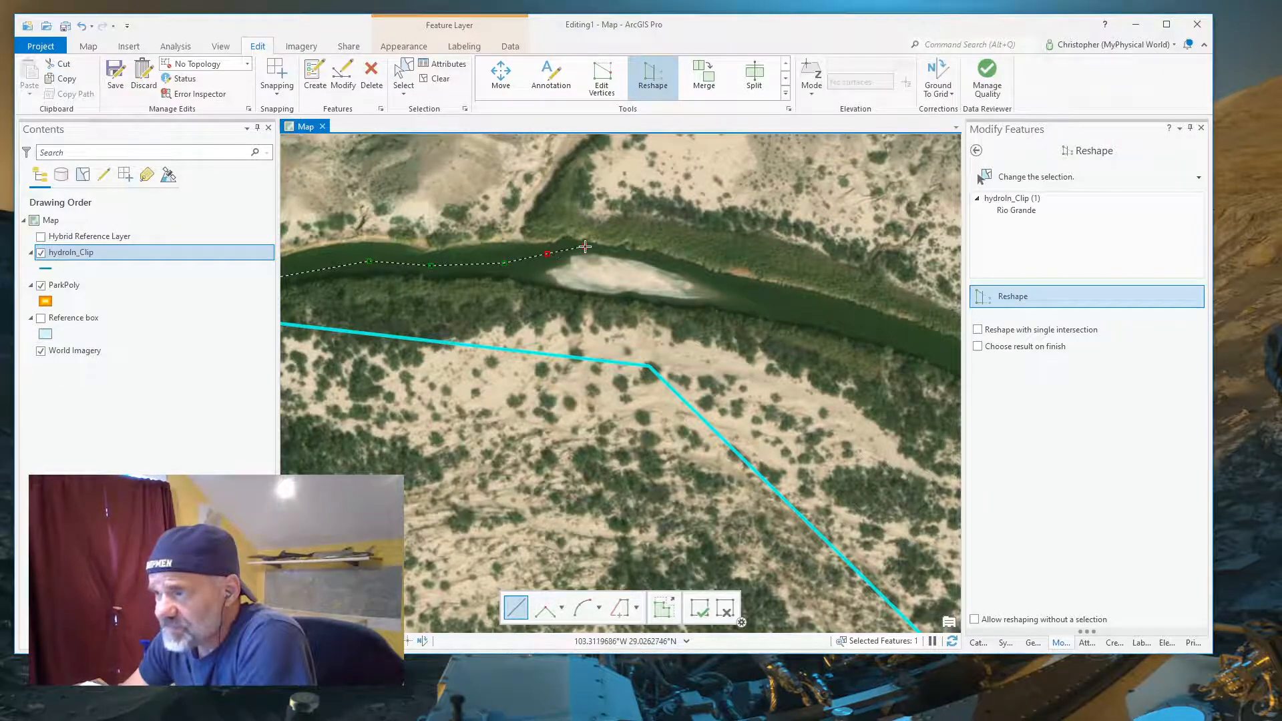
click(585, 248)
click(655, 260)
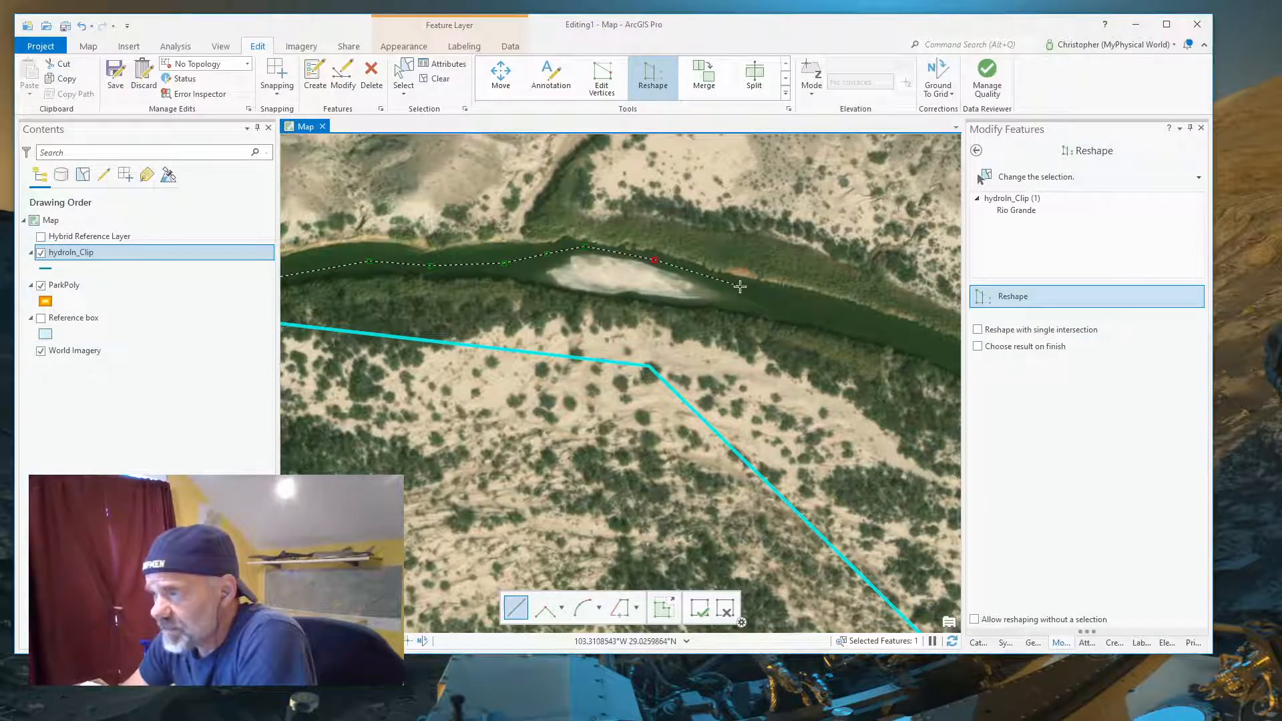
- Trace the reshape sketch southeast from the sandbar along the middle of the curving channel
click(902, 336)
mouse_move(883, 444)
mouse_down()
mouse_move(557, 404)
mouse_move(395, 369)
mouse_up()
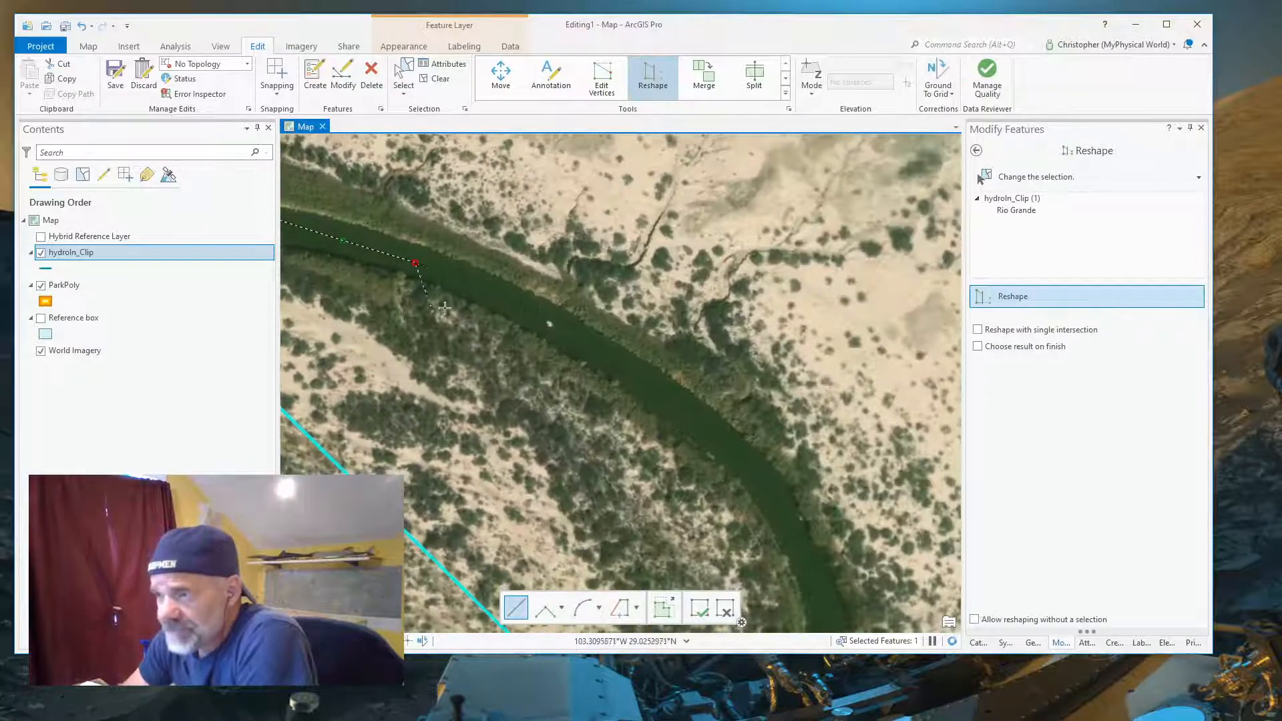
click(539, 312)
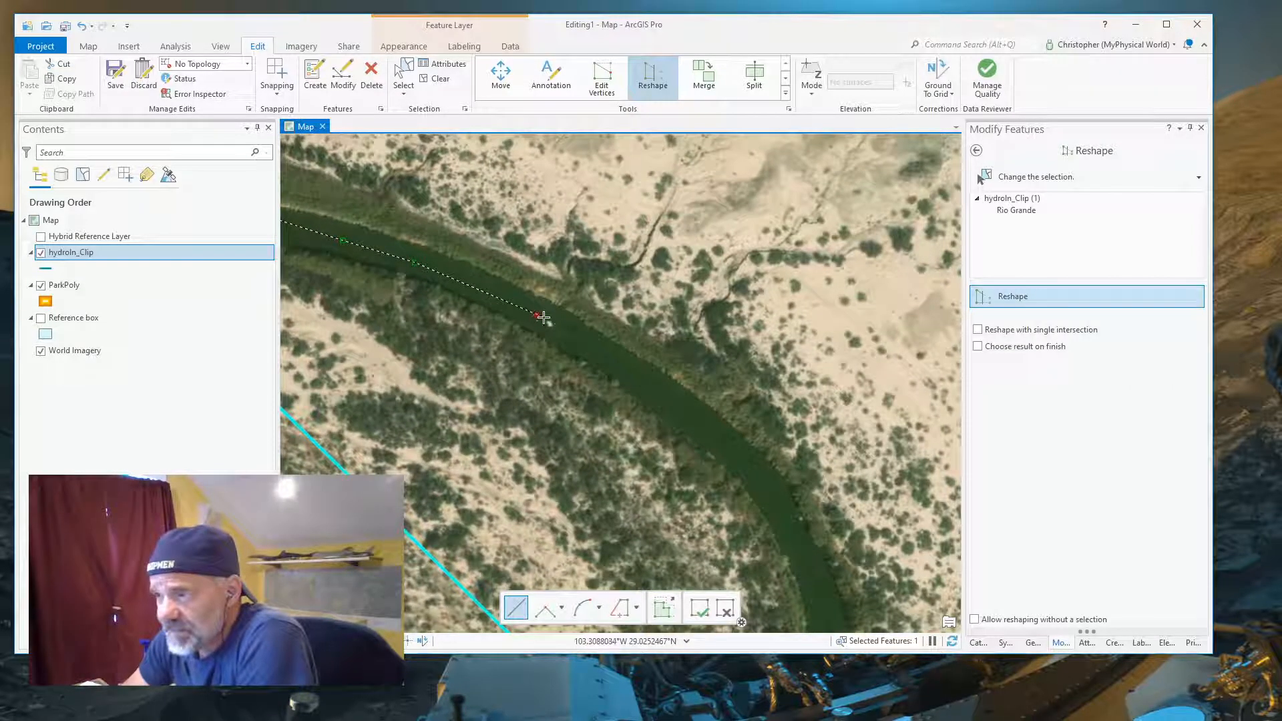
click(714, 431)
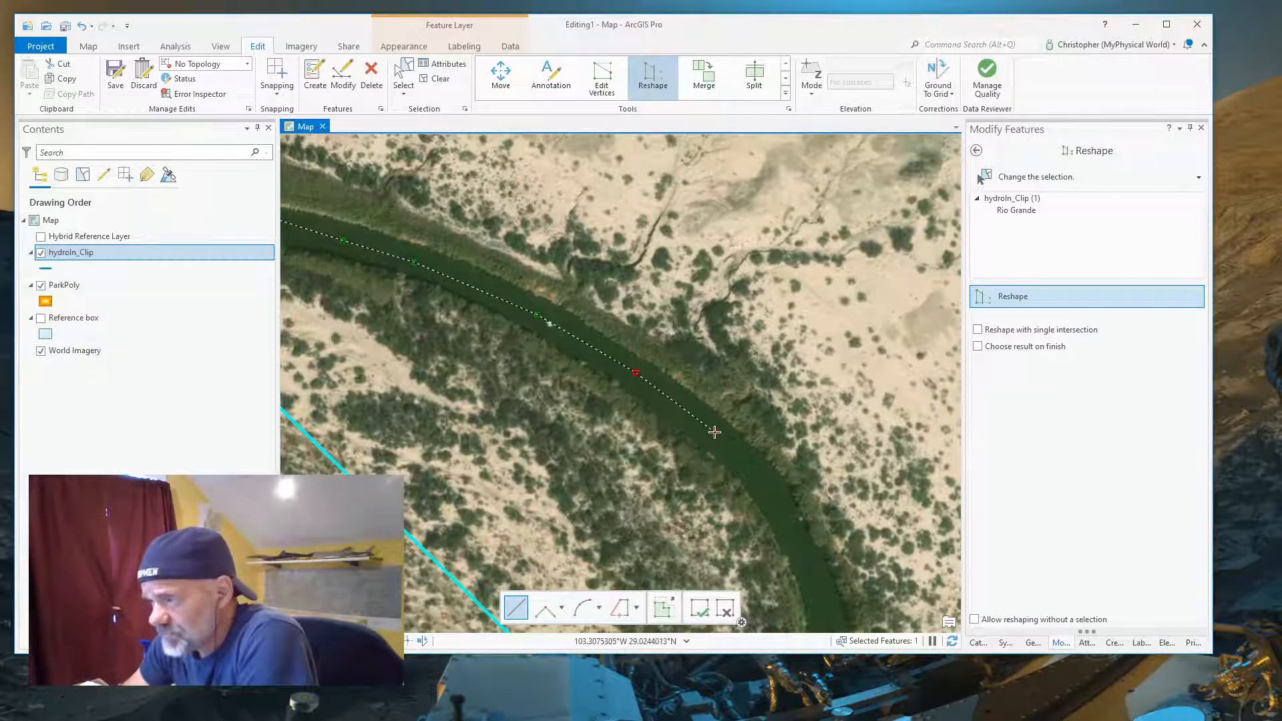
click(810, 574)
- Carry the reshape sketch around the bend's eastern side and south-southwest down the channel beside the eroded hills
mouse_move(859, 617)
mouse_down()
mouse_move(698, 364)
mouse_move(601, 241)
mouse_up()
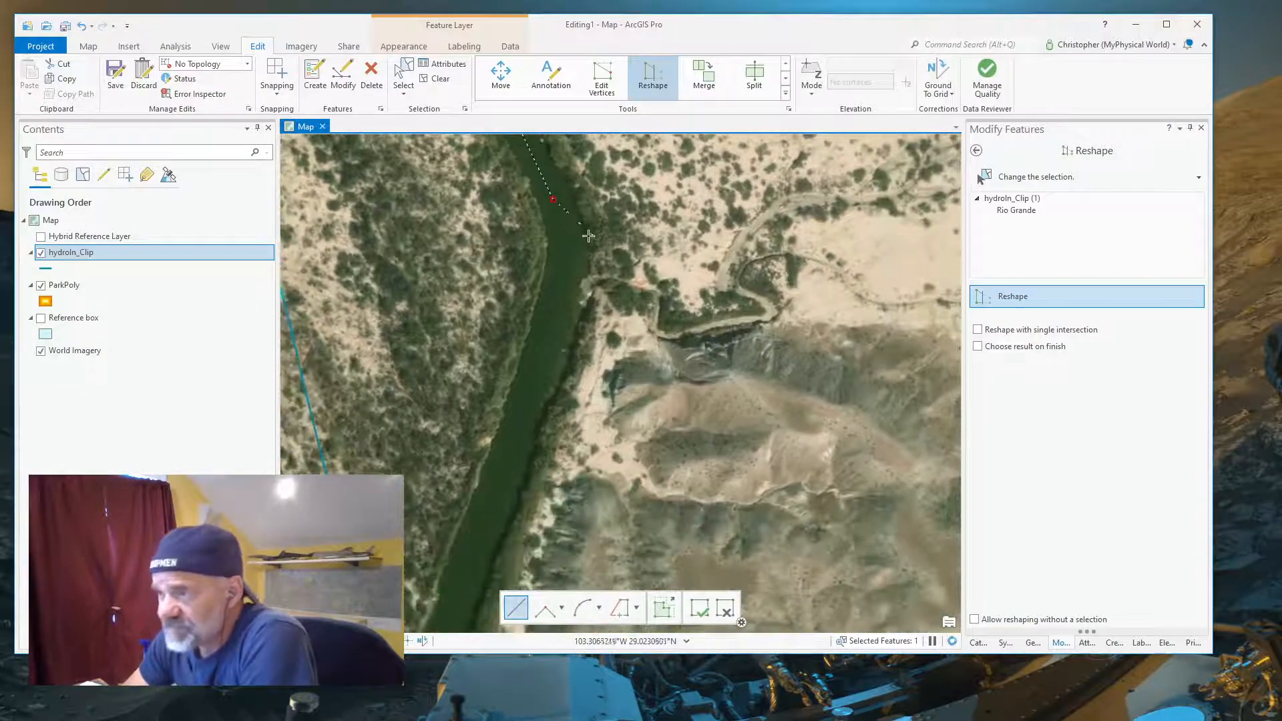
click(566, 248)
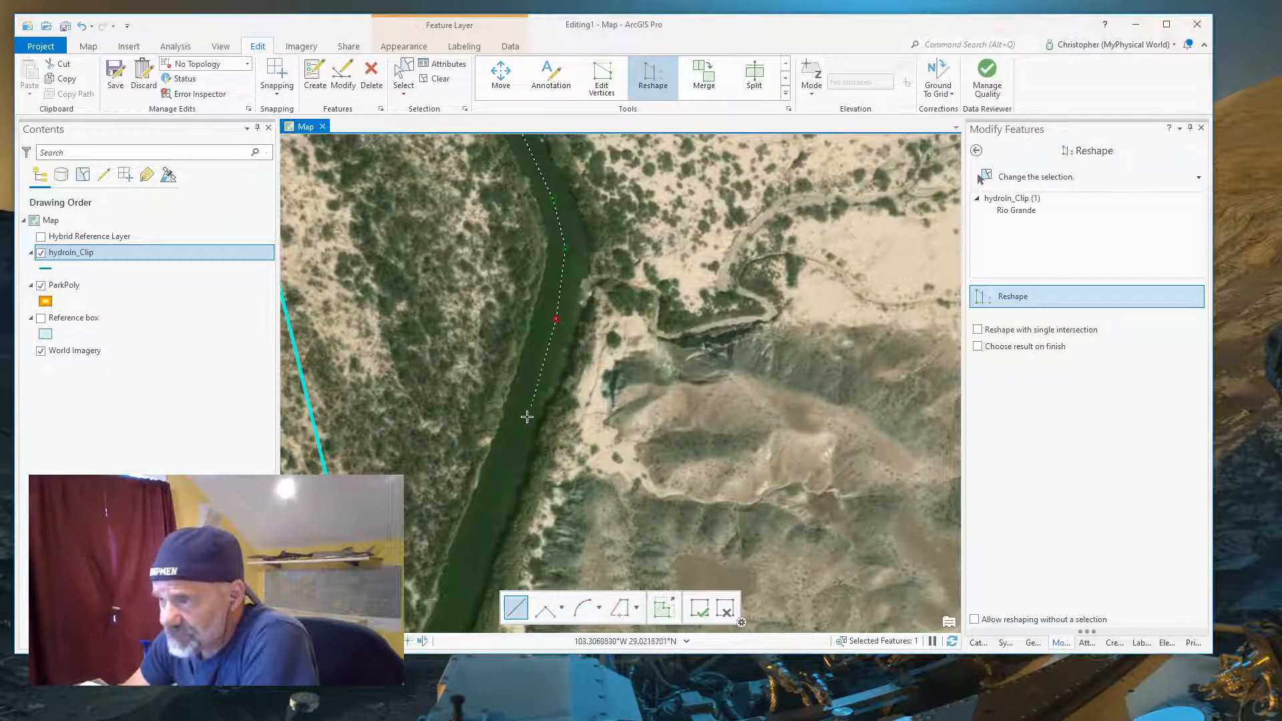
click(516, 450)
click(469, 572)
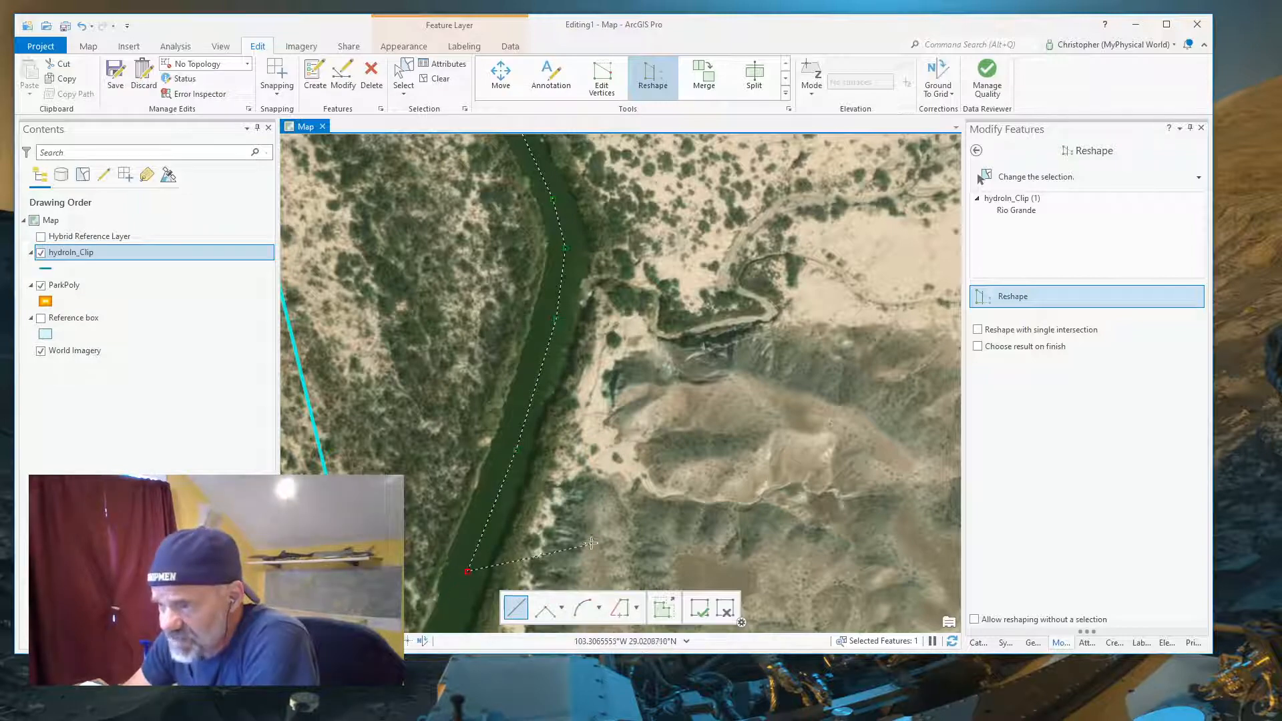
- Finish the reshape sketch on the Rio Grande line's existing corner in the channel at the bend's southern end
drag(591, 543, 809, 235)
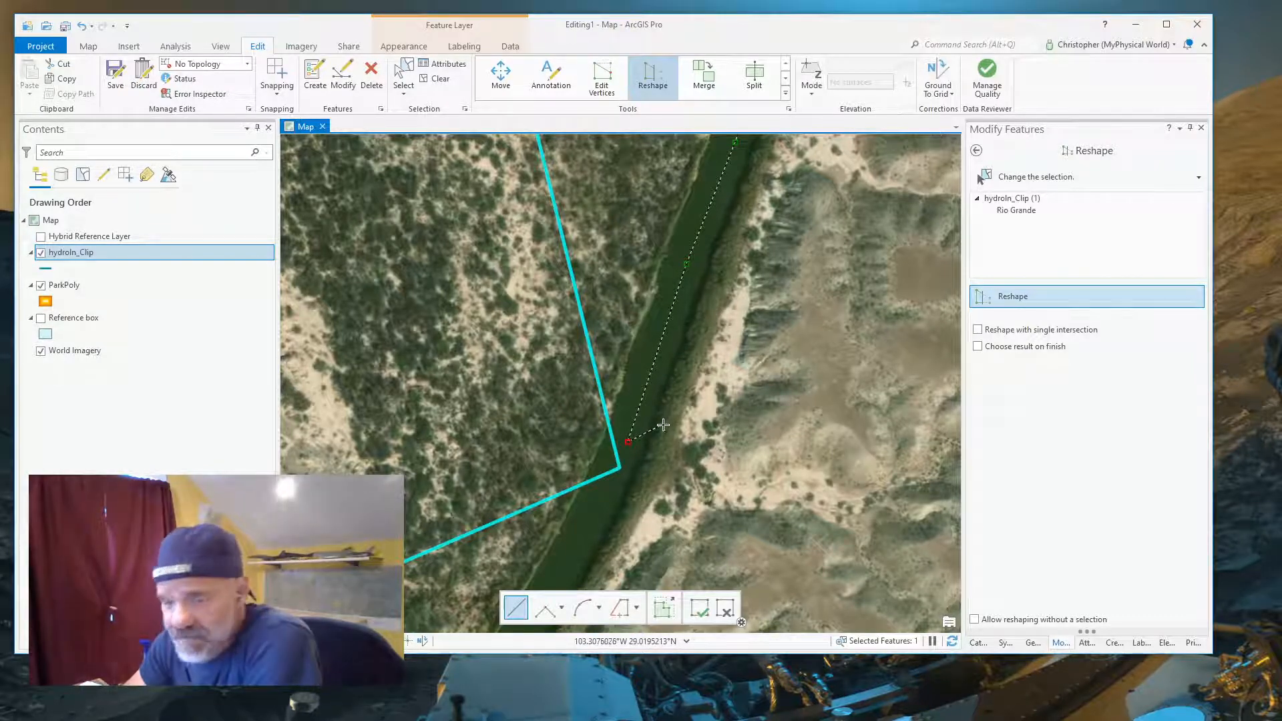
double_click(615, 466)
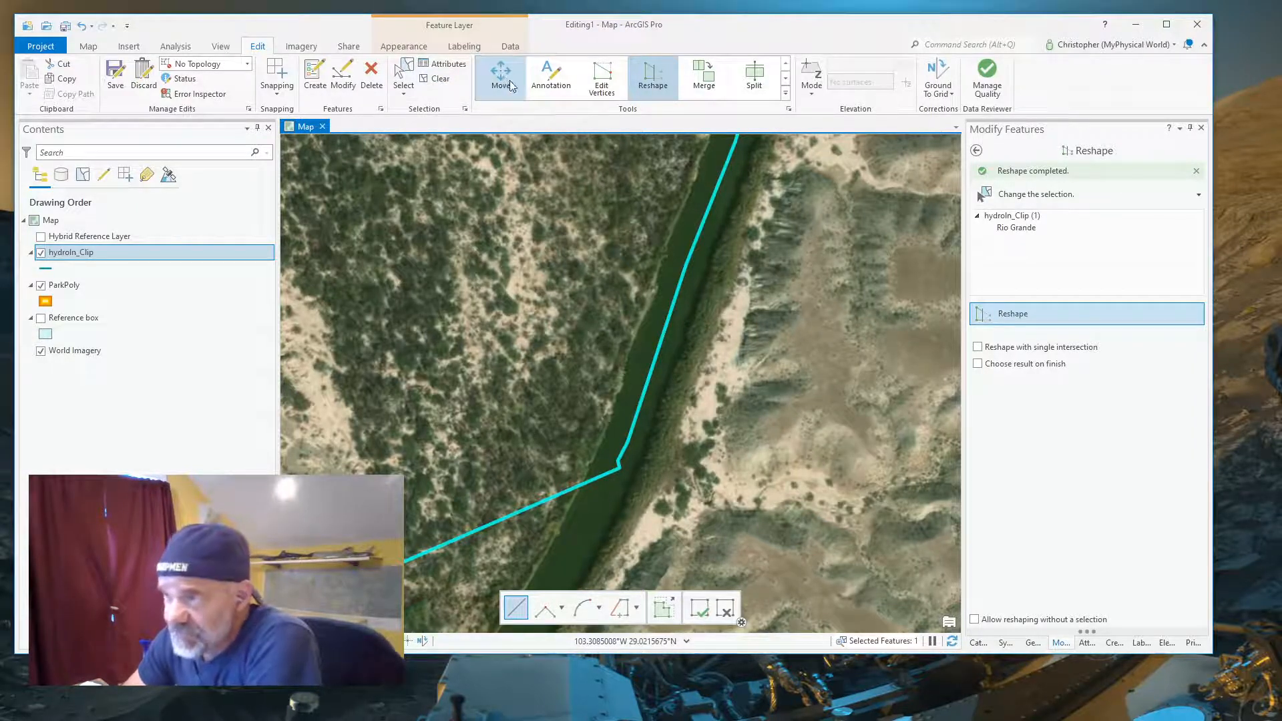
- With Edit Vertices, shift the vertex just above that southern corner slightly east to smooth the kink, and finish the edit
click(604, 81)
scroll(609, 509, up, 5)
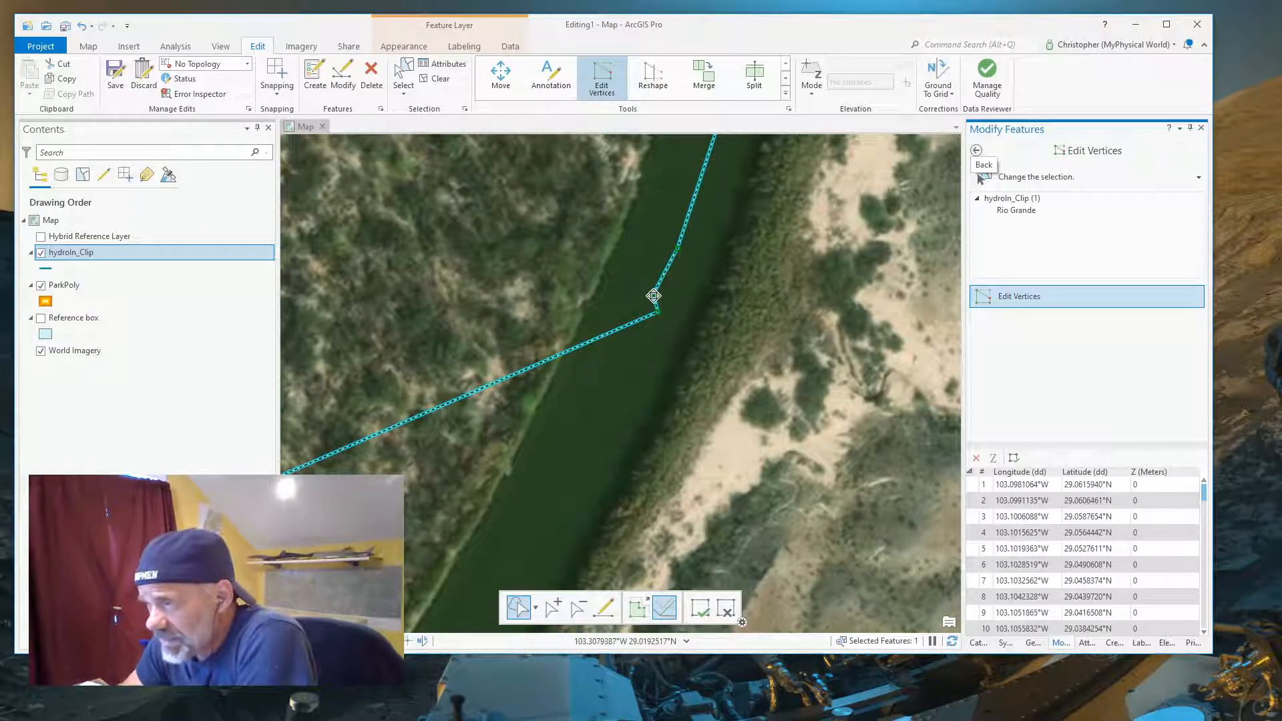
drag(655, 295, 663, 292)
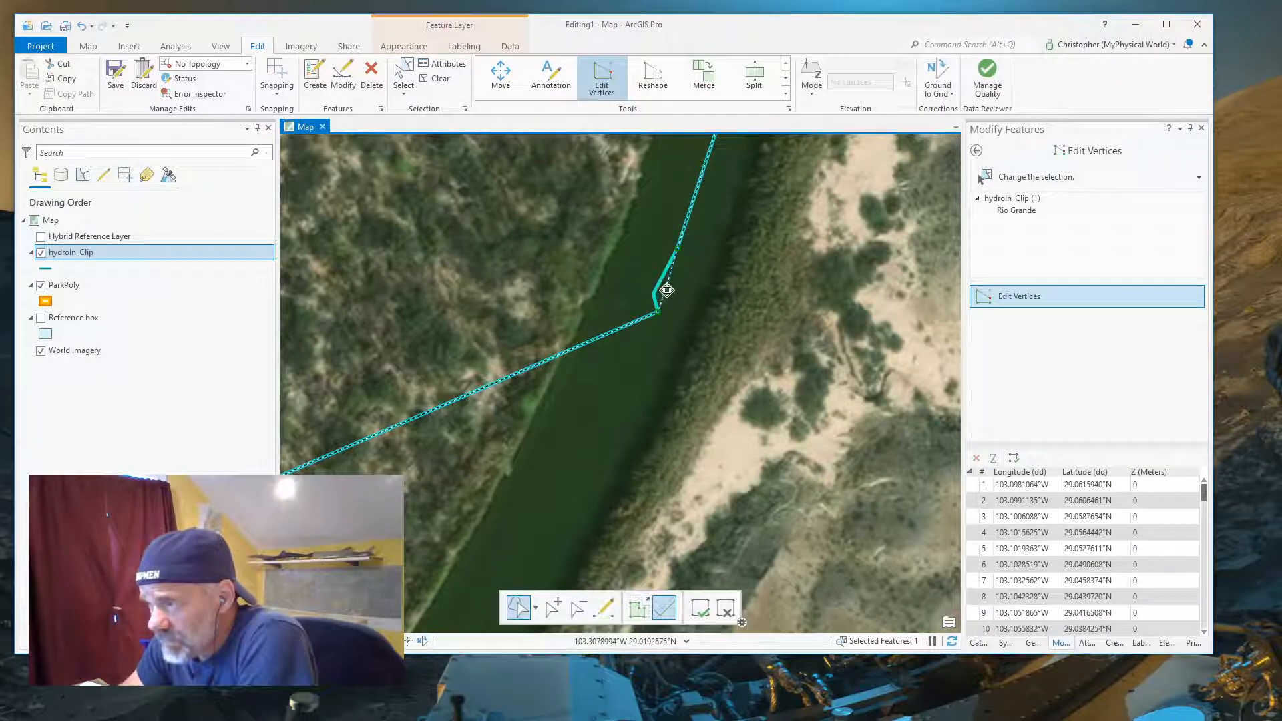
right_click(667, 292)
click(680, 295)
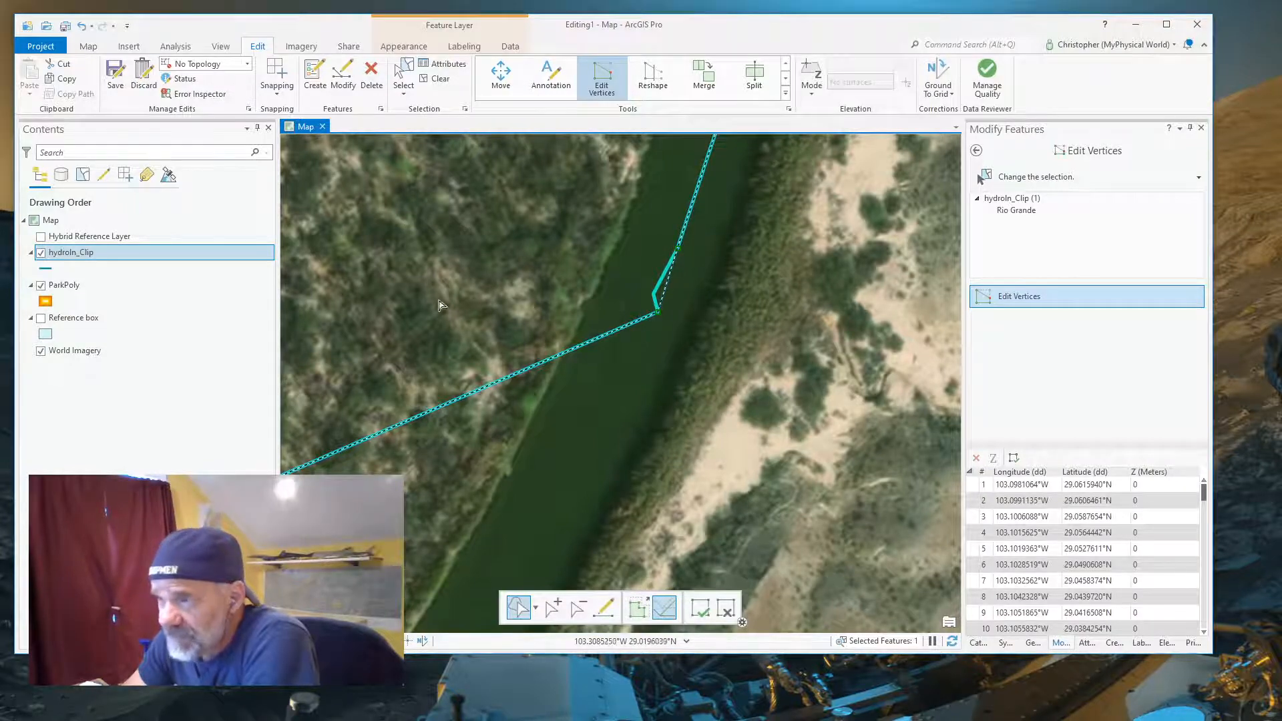
- Move the doubled vertex below the bend's northwestern corner slightly north to even out the small jog in the line
scroll(454, 320, down, 2)
drag(482, 324, 861, 535)
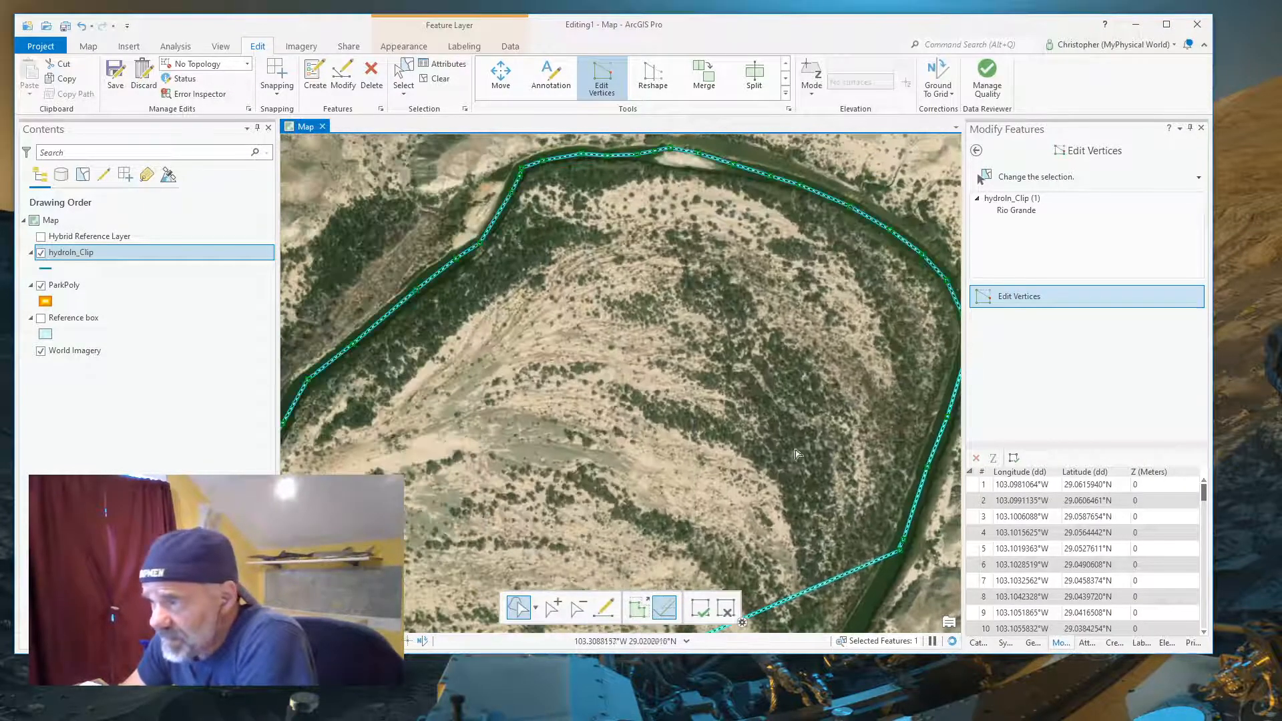
drag(542, 162, 564, 364)
scroll(565, 364, up, 4)
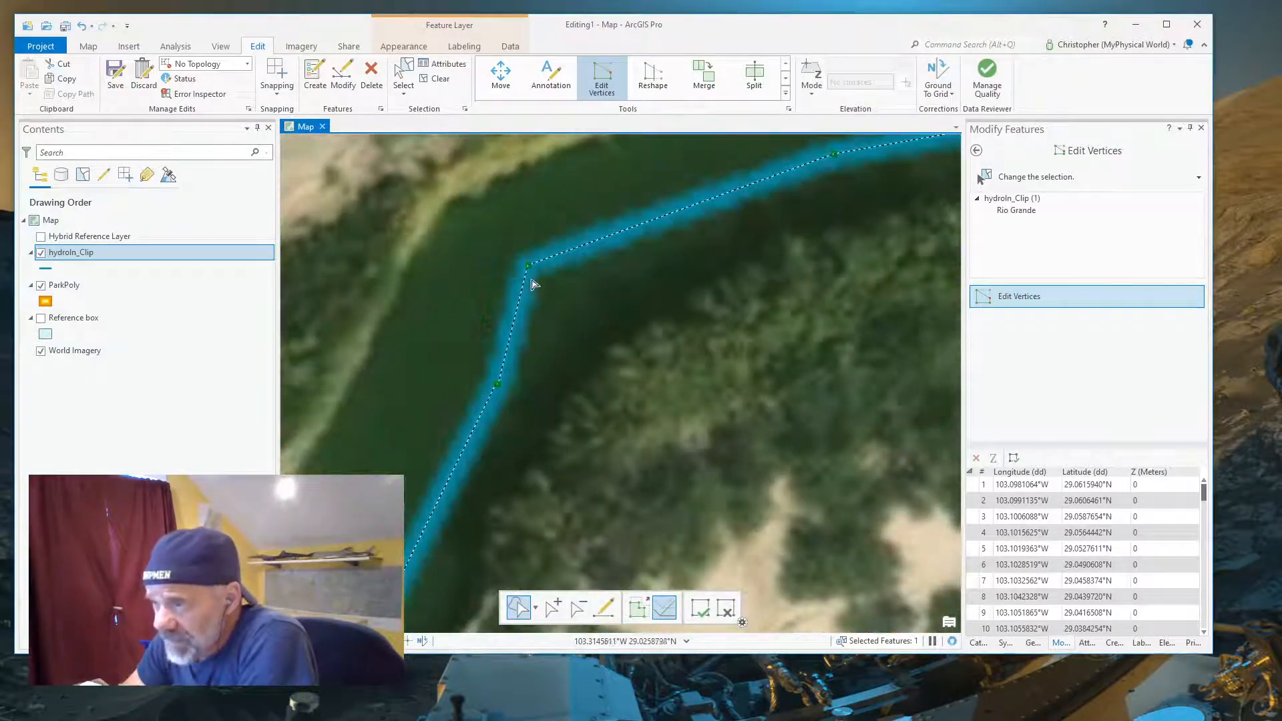
scroll(543, 326, down, 2)
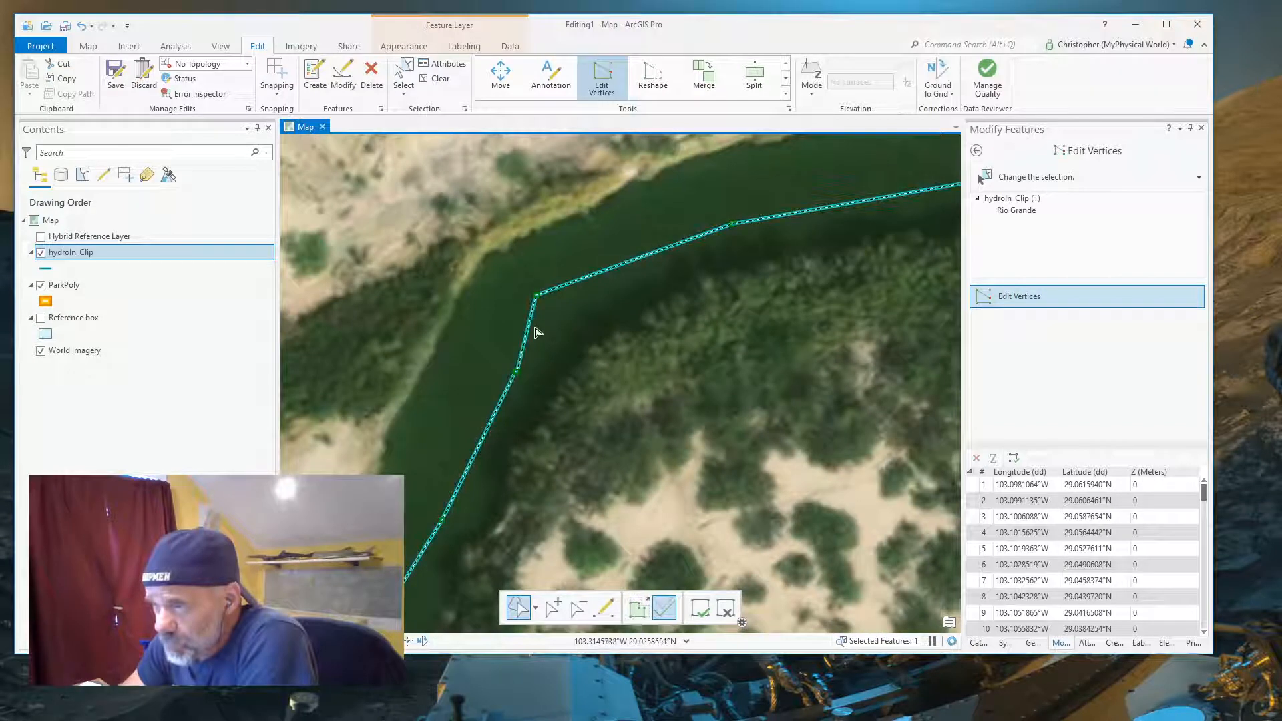
scroll(531, 384, up, 4)
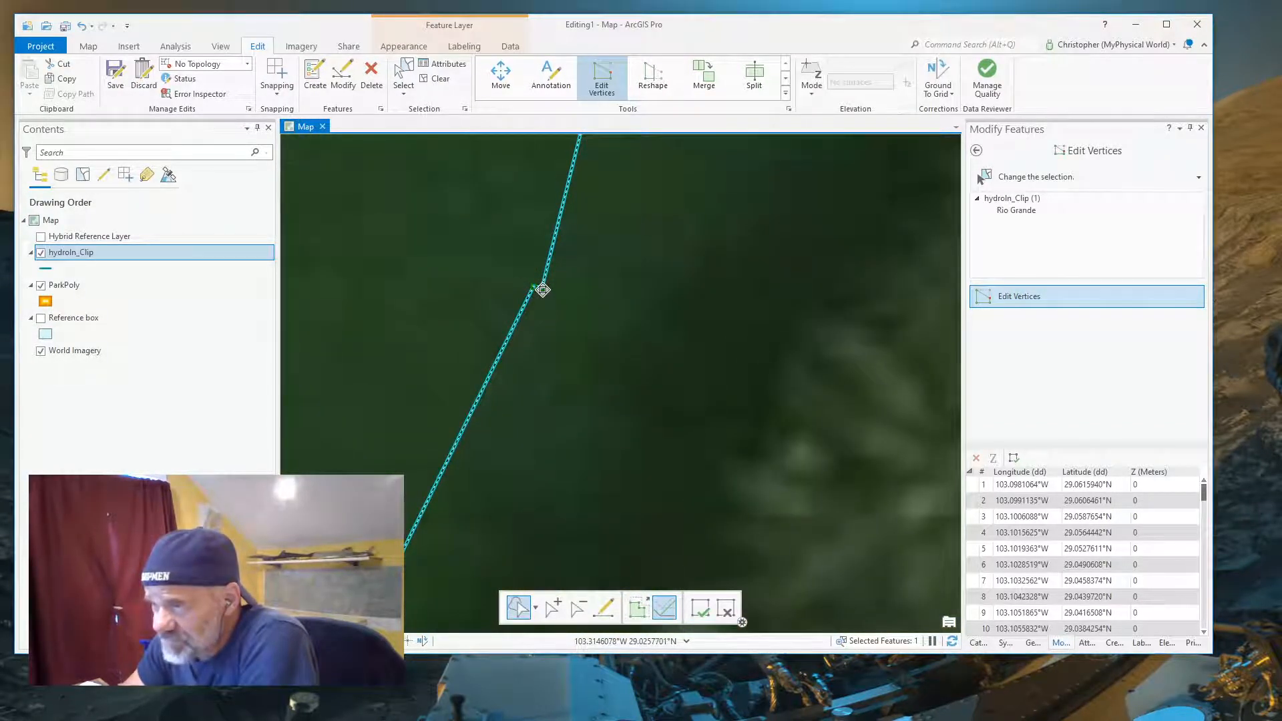
drag(543, 289, 543, 263)
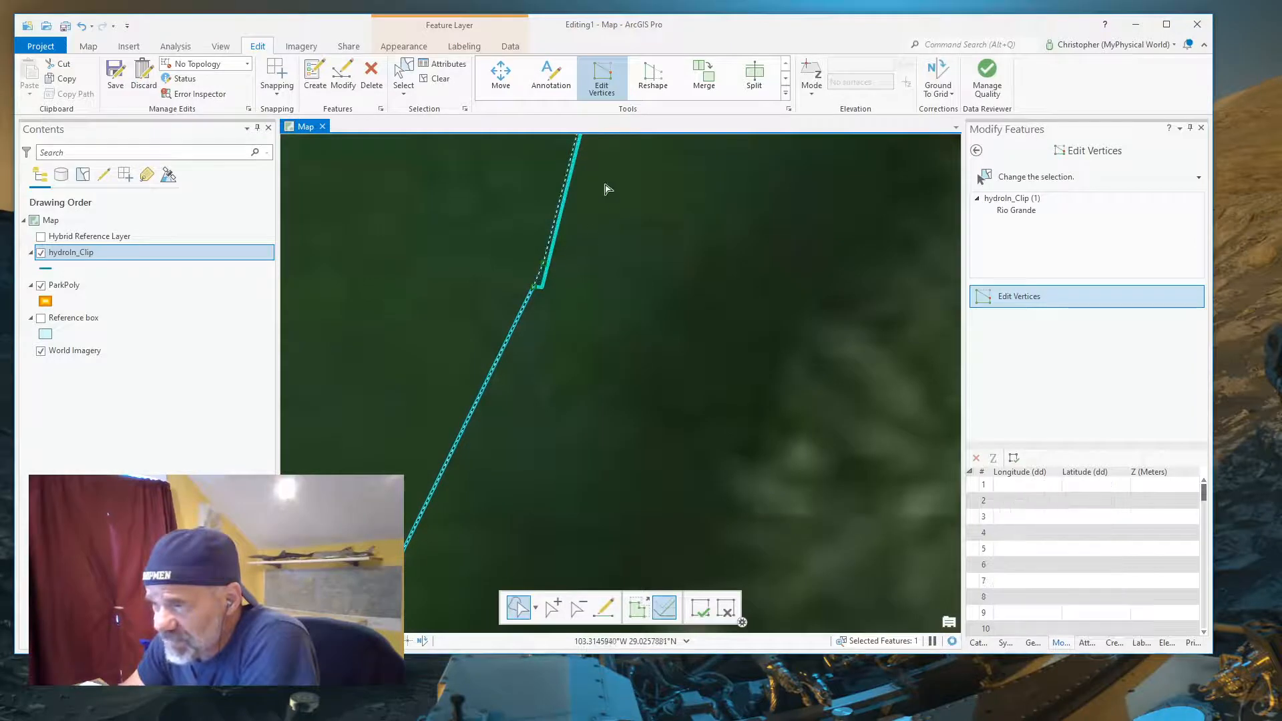
- Move the northwestern corner vertex northeast within the channel to soften the turn, and clear the selection to complete the edit
drag(605, 195, 504, 488)
scroll(542, 407, down, 3)
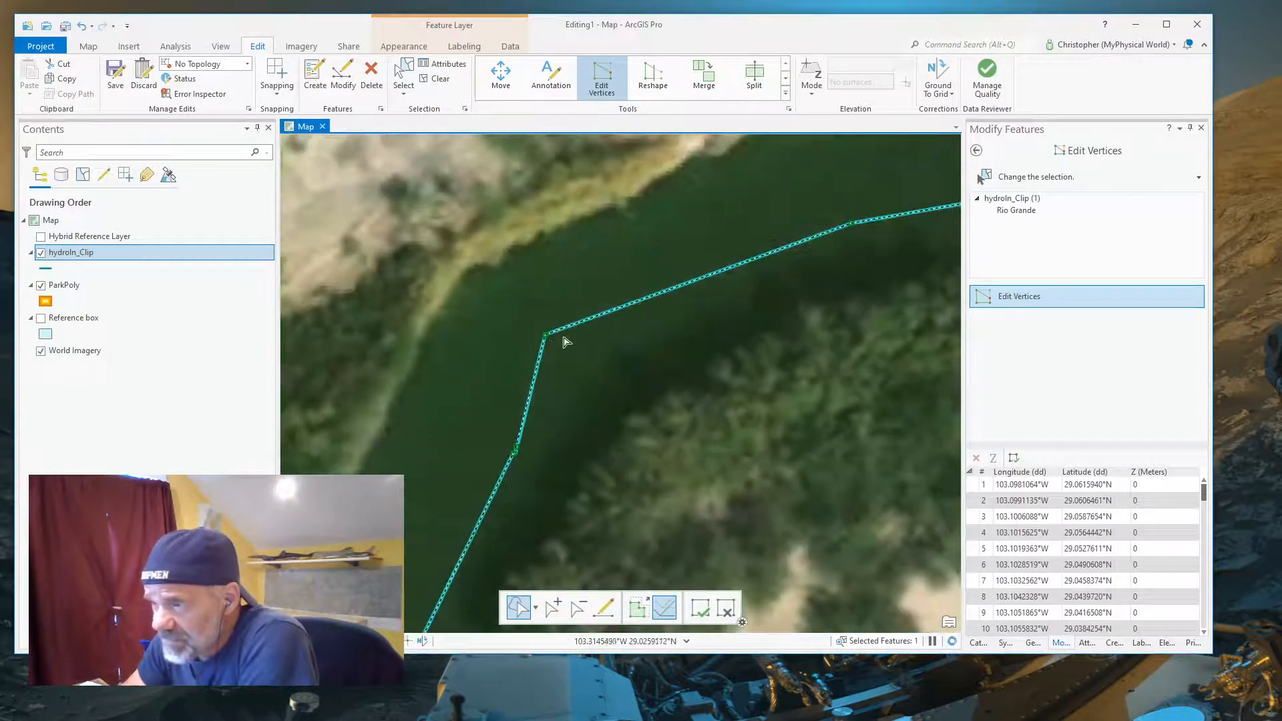
drag(545, 336, 597, 311)
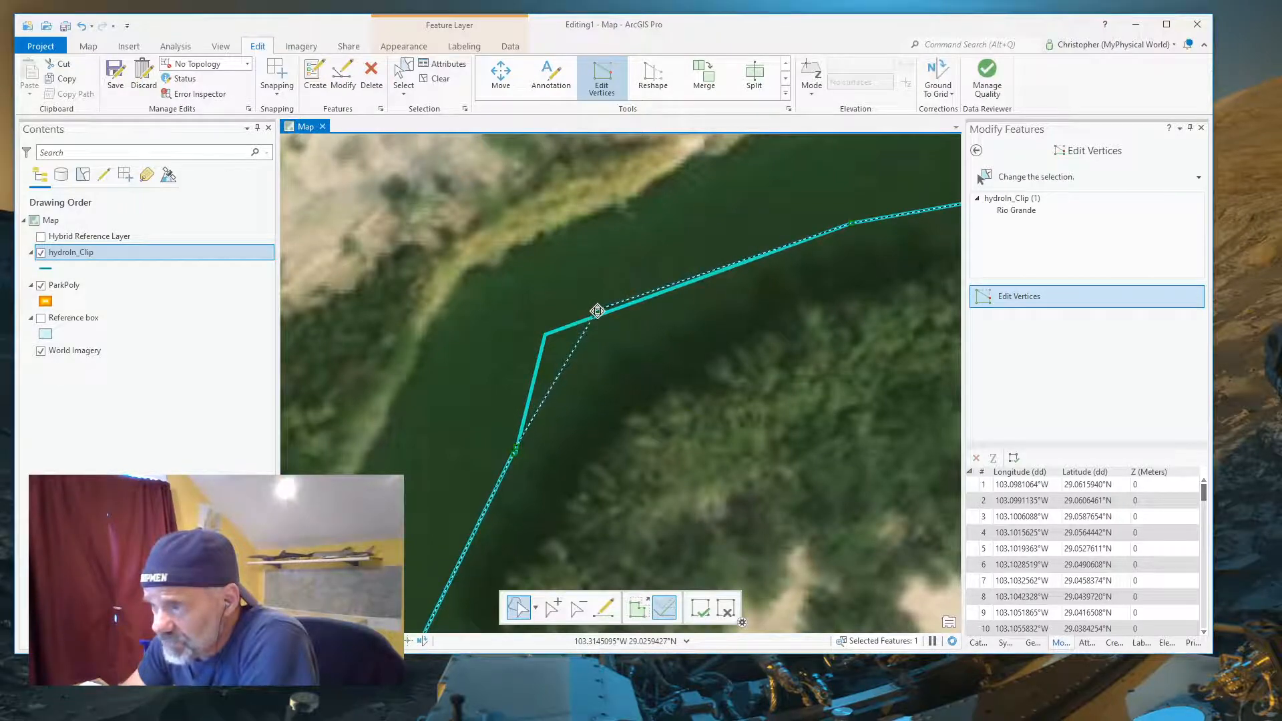
scroll(615, 421, down, 2)
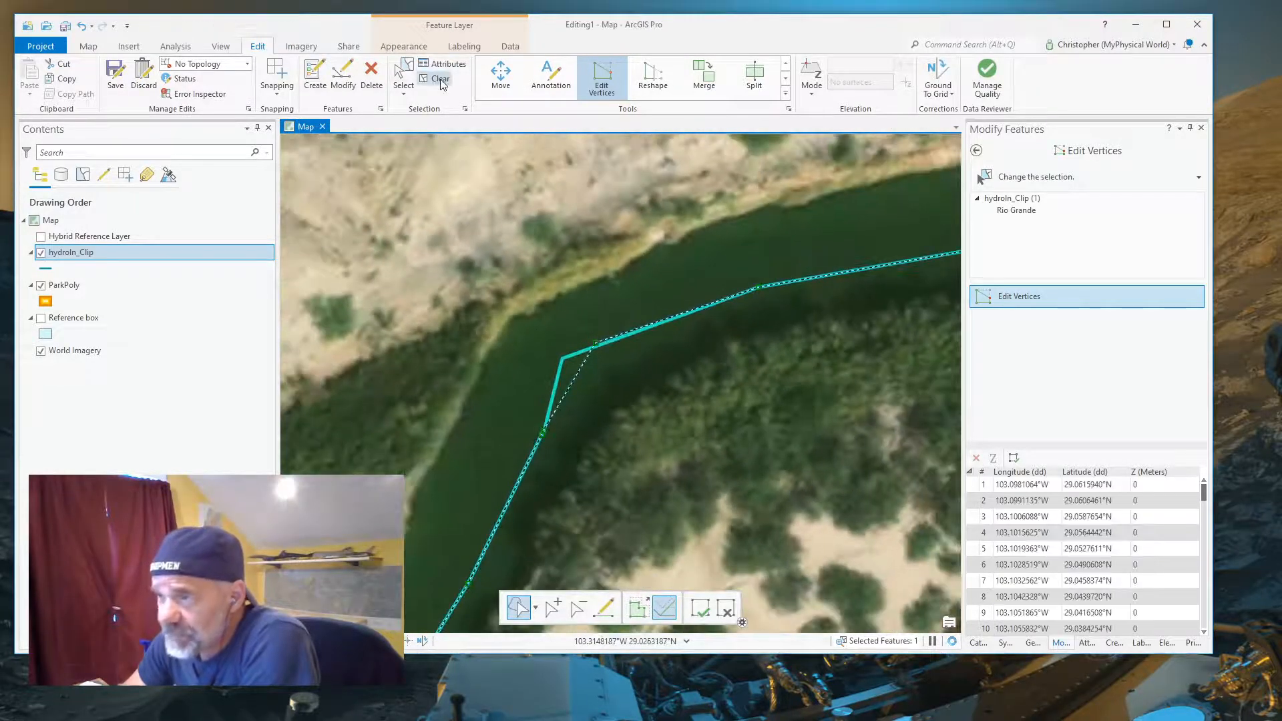
click(441, 81)
- Check the reshaped line around the bend and save all edits
scroll(610, 455, down, 4)
drag(804, 534, 477, 294)
scroll(564, 355, down, 2)
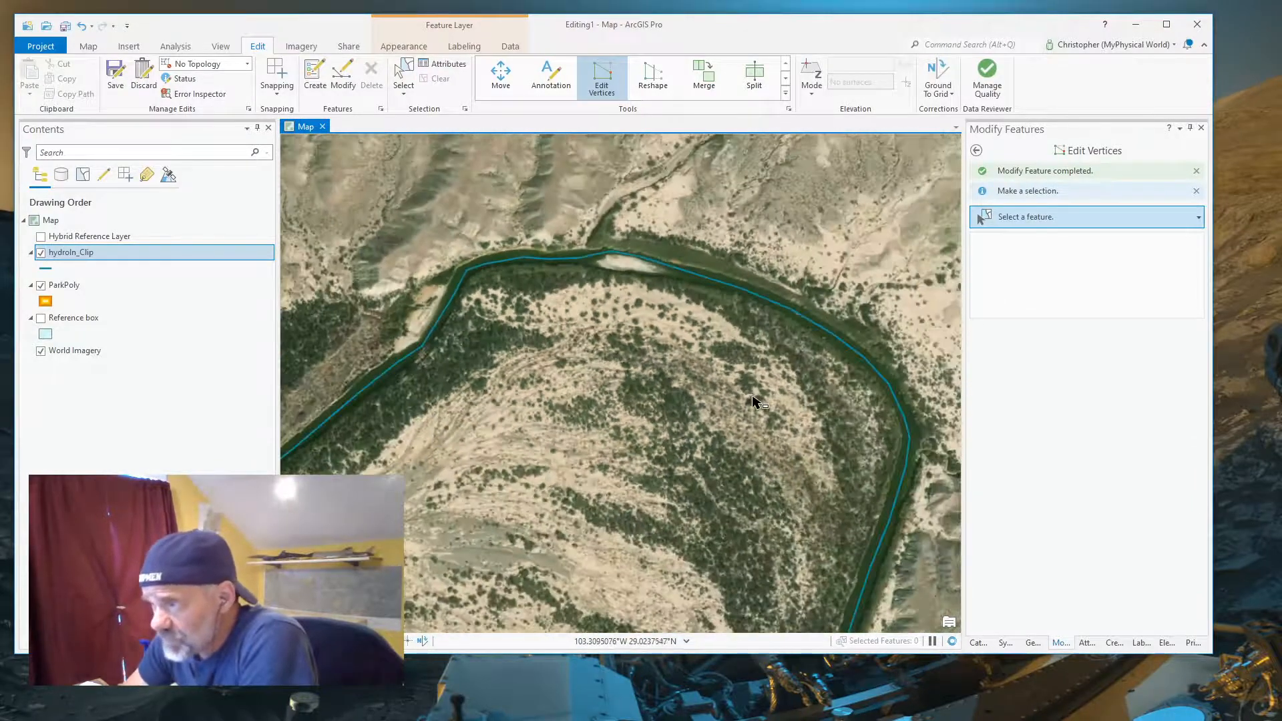
drag(753, 403, 525, 323)
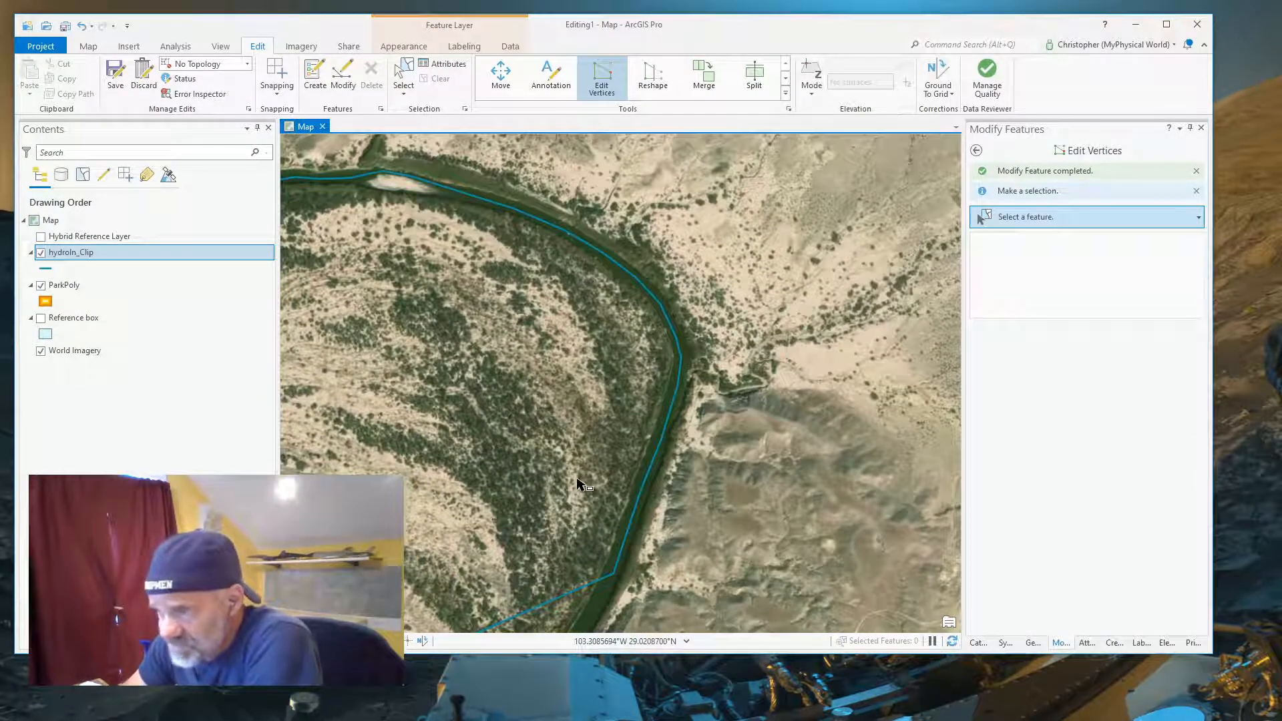
drag(579, 483, 701, 471)
drag(484, 417, 778, 430)
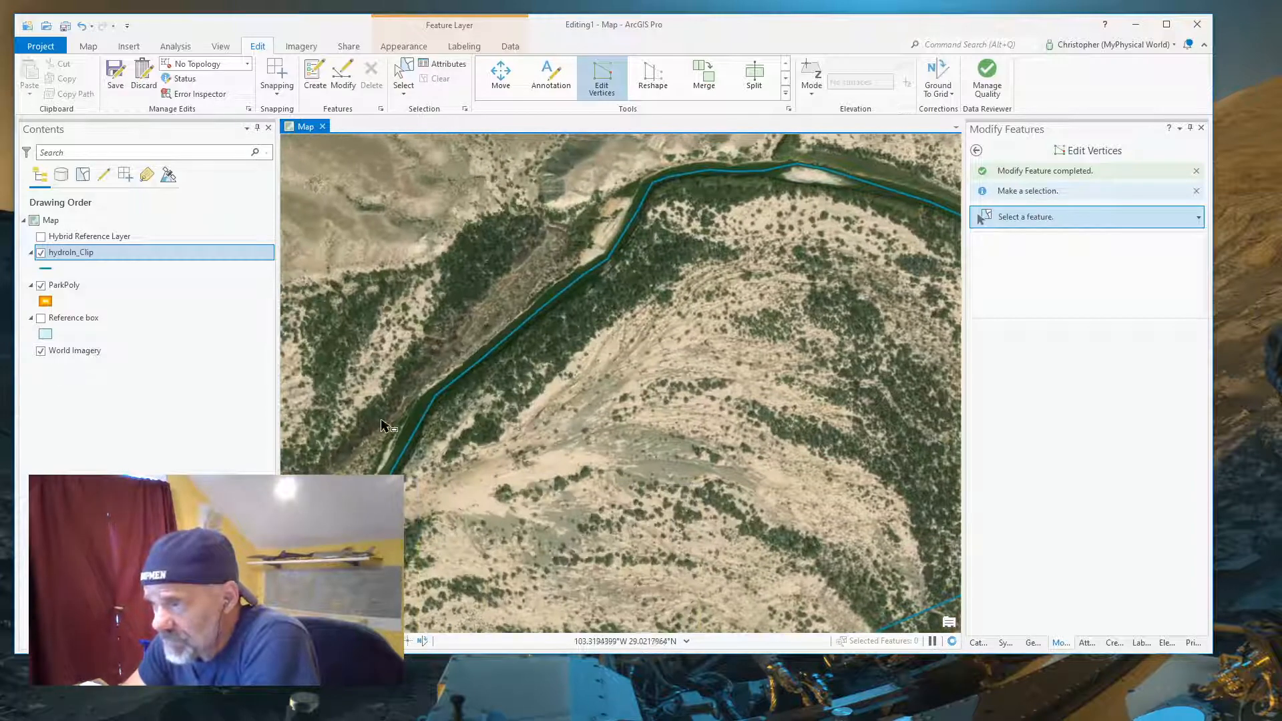
drag(386, 425, 547, 432)
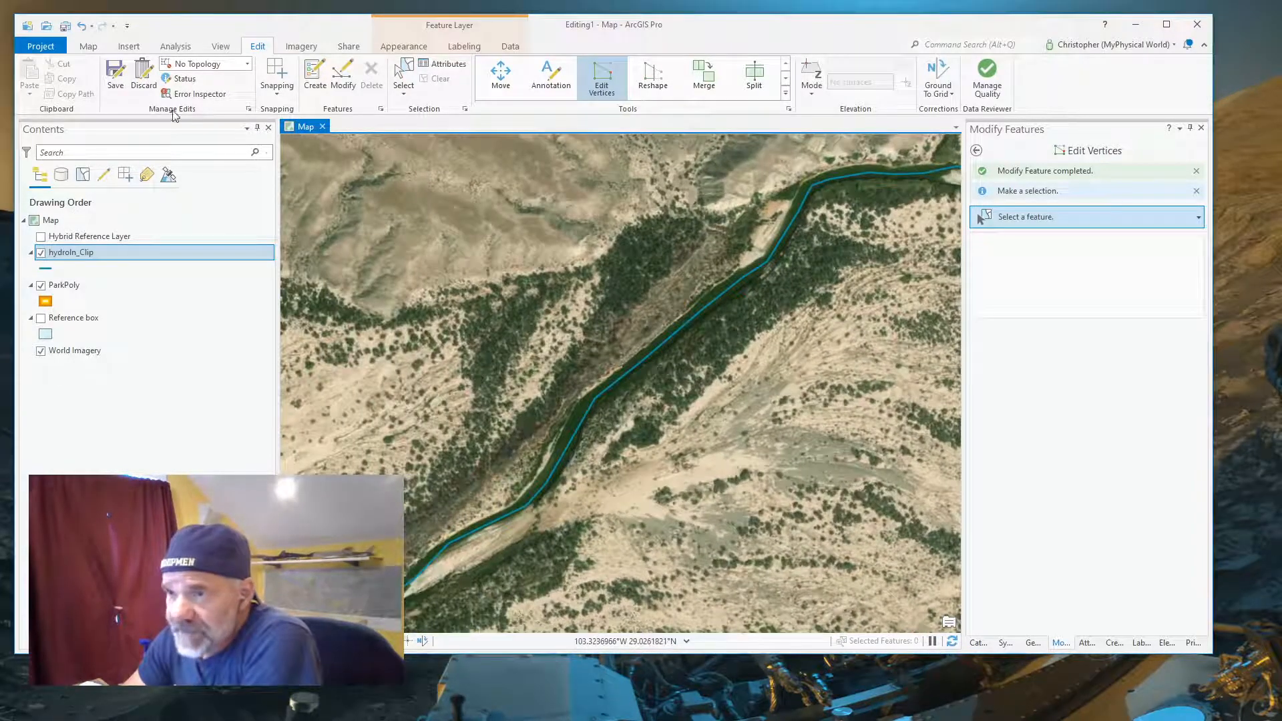
click(114, 74)
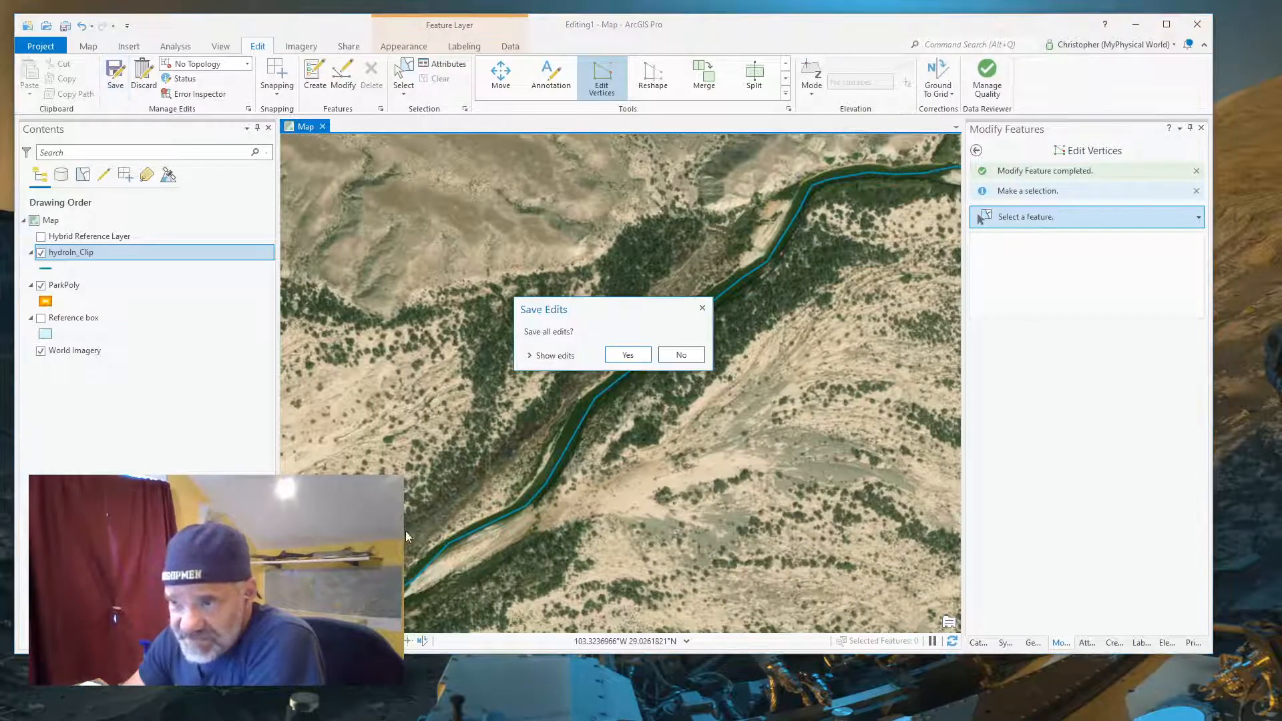
click(626, 357)
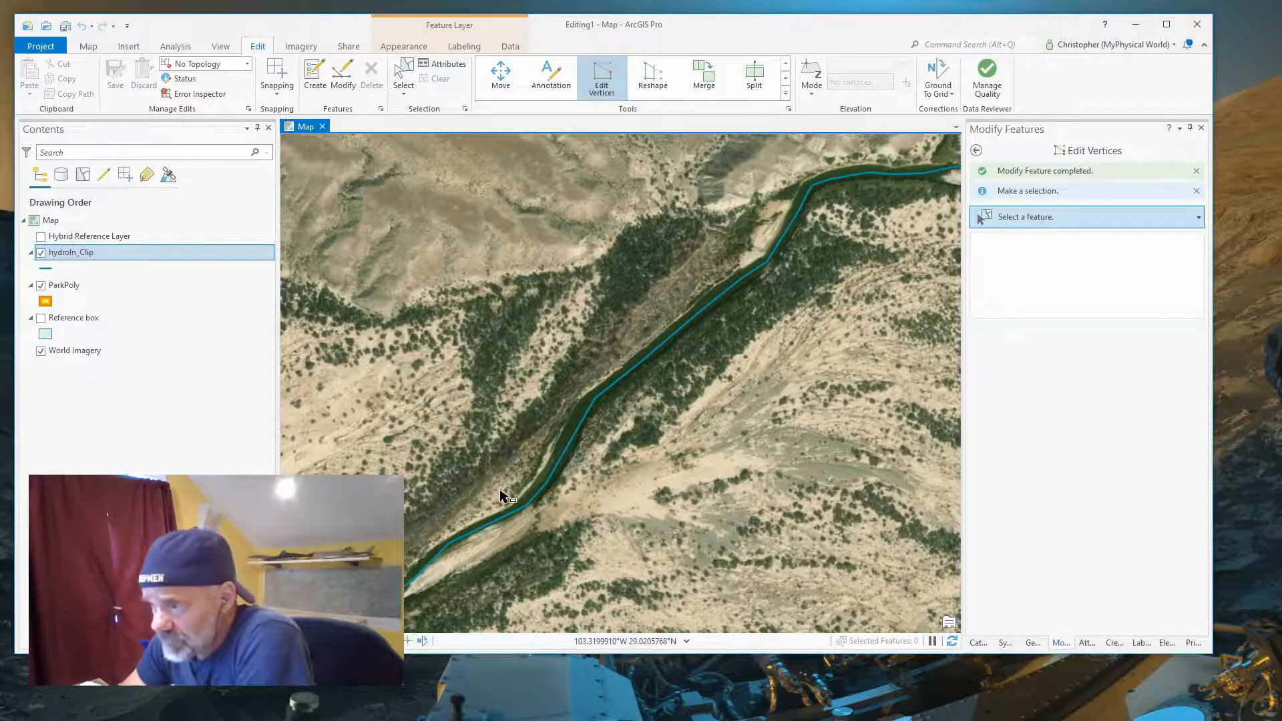
- Examine the Rio Grande line's fit at smaller scales and the streams around the whole ParkPoly rectangle
scroll(511, 494, down, 3)
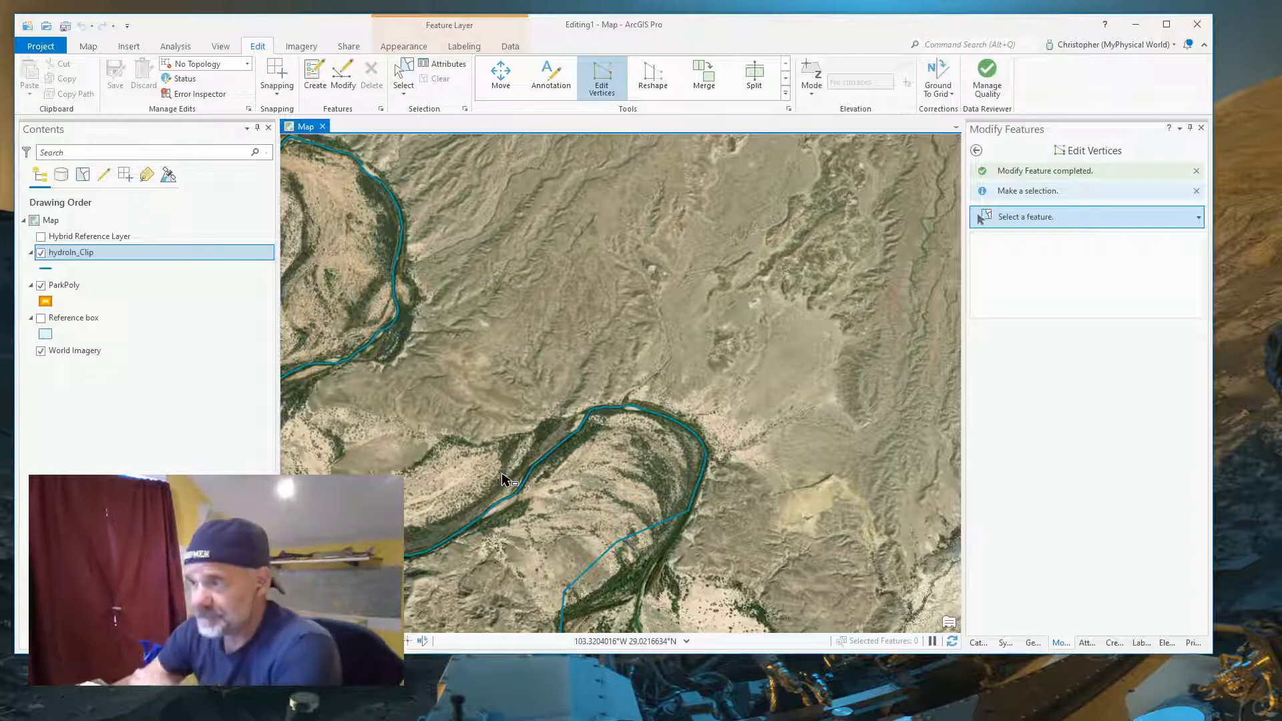
scroll(442, 327, down, 5)
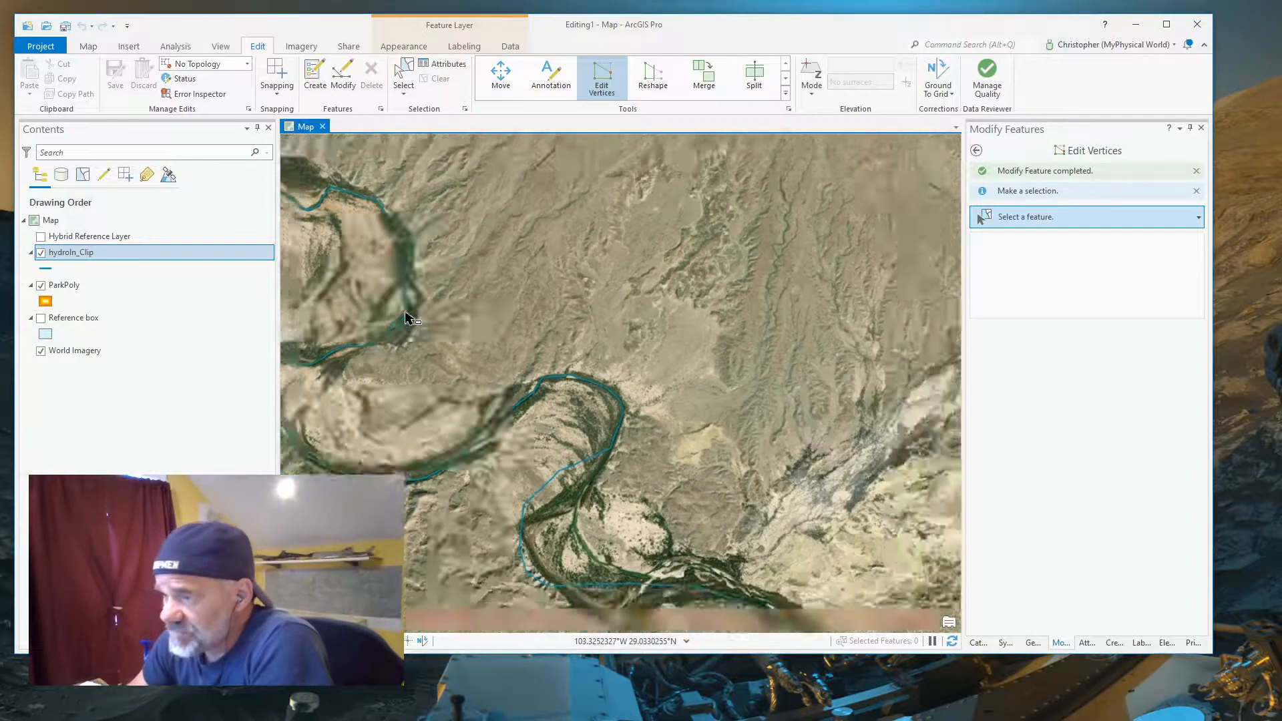
scroll(442, 327, up, 2)
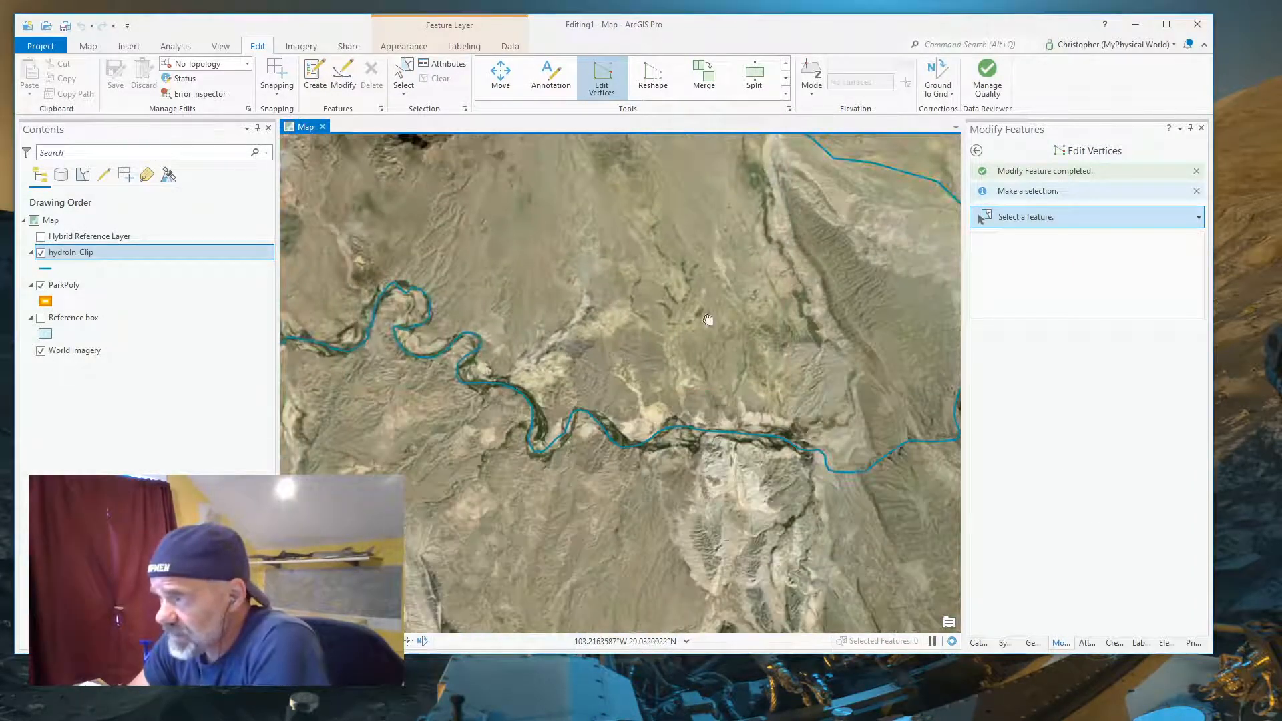
scroll(522, 341, up, 4)
scroll(521, 336, down, 2)
drag(500, 354, 634, 559)
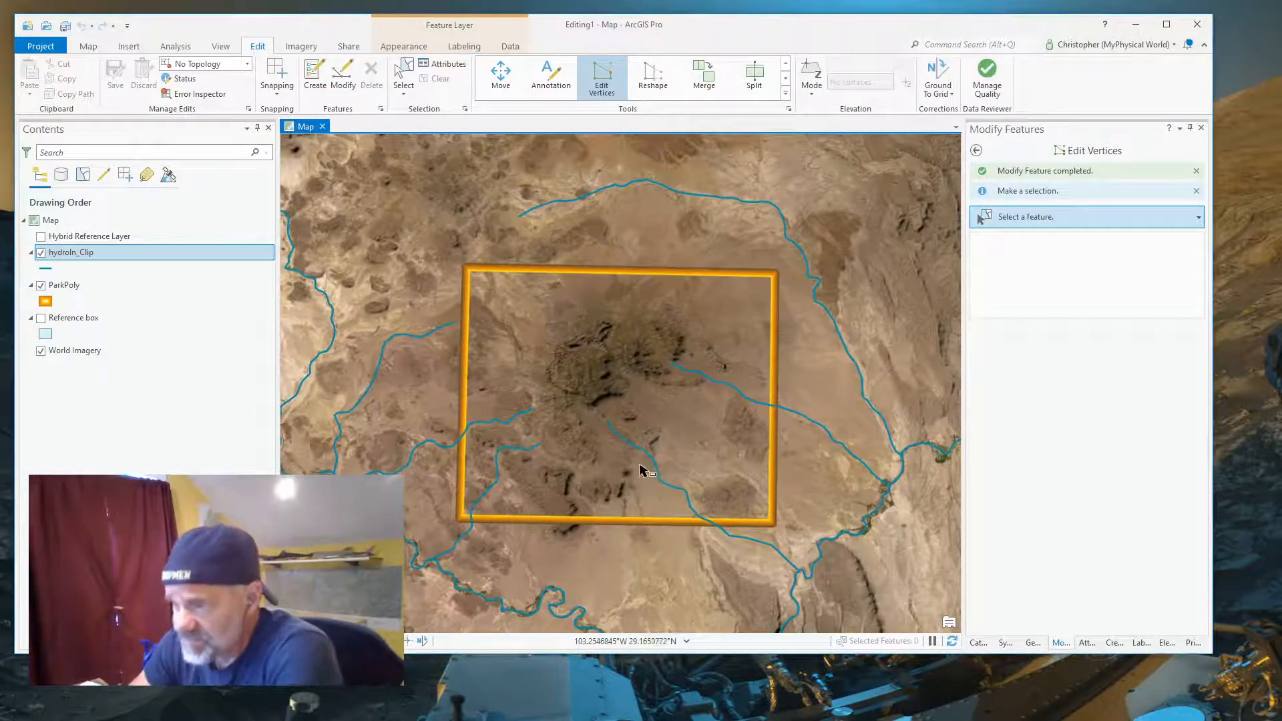
scroll(646, 467, up, 1)
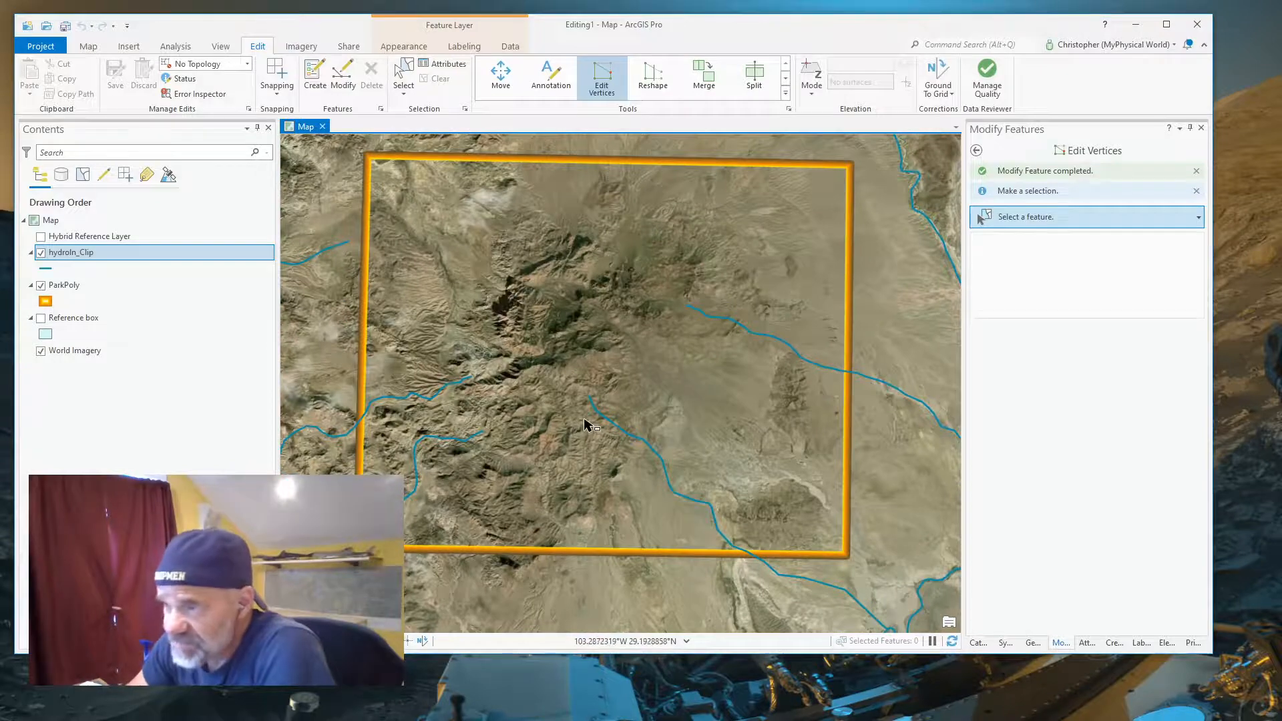
scroll(589, 424, down, 3)
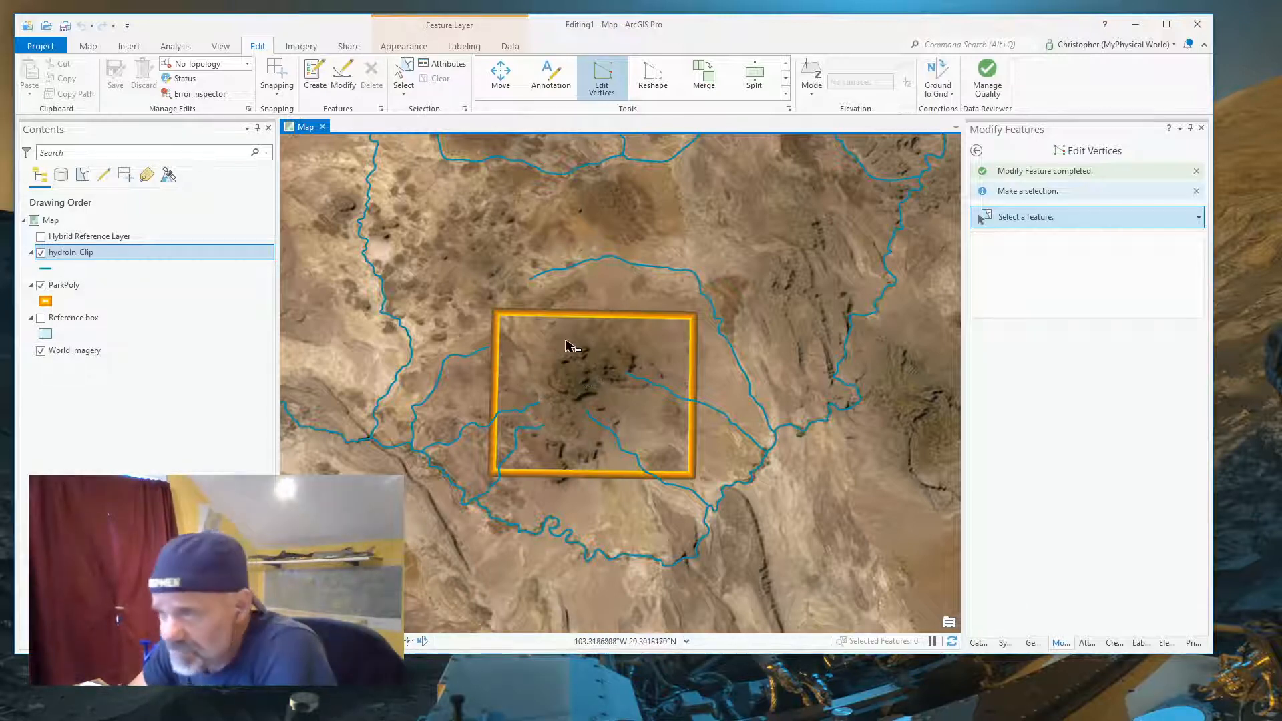
scroll(585, 342, up, 2)
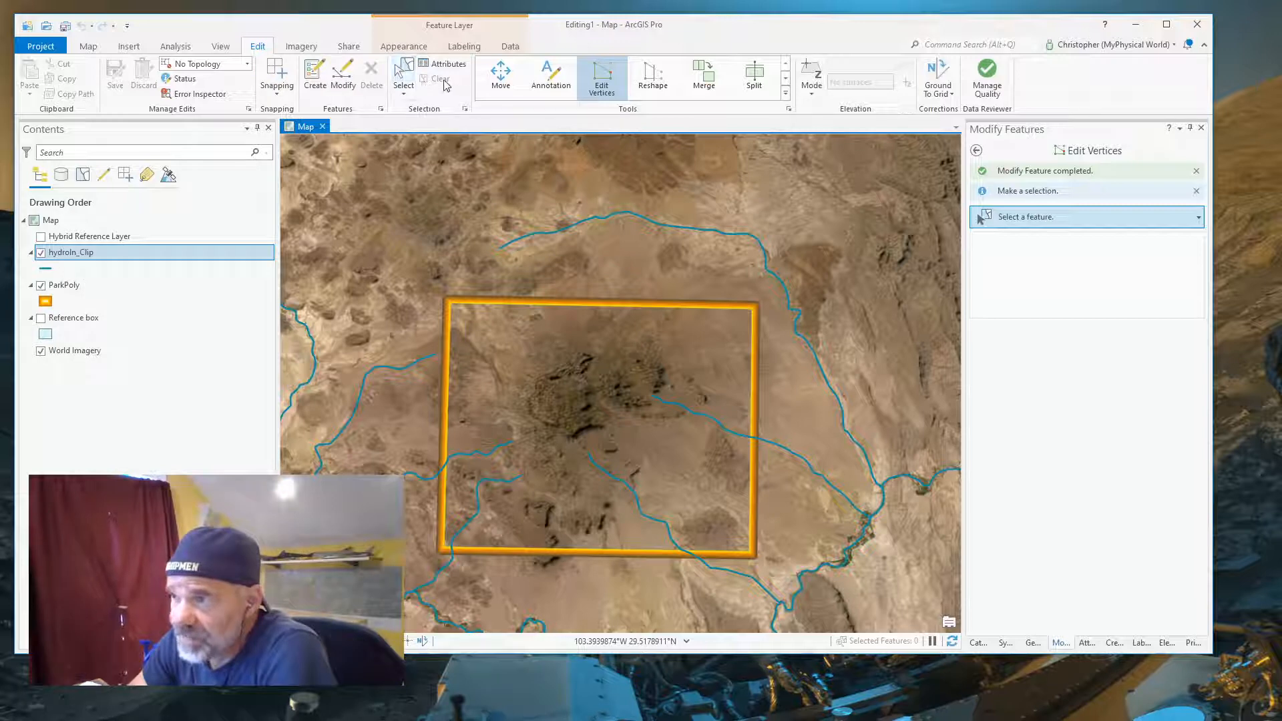
- Select the ParkPoly rectangle and start a Reshape sketch from inside its western edge to just outside it
click(404, 75)
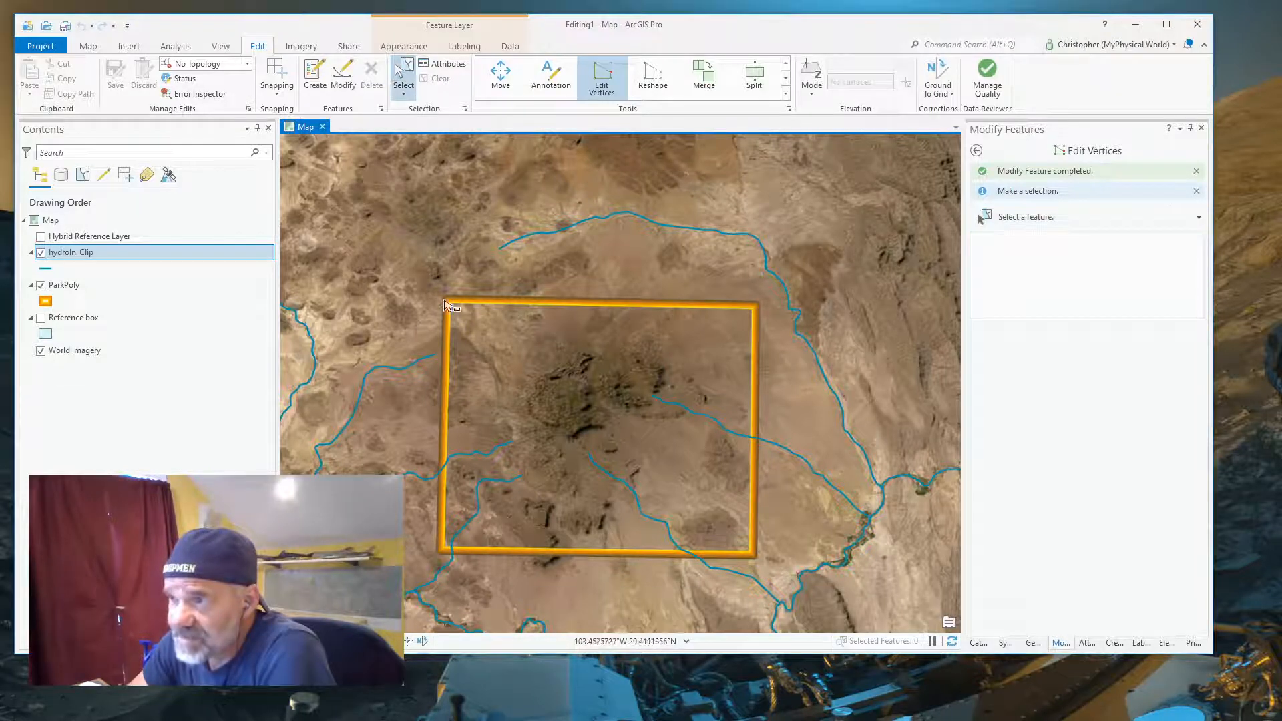
click(589, 308)
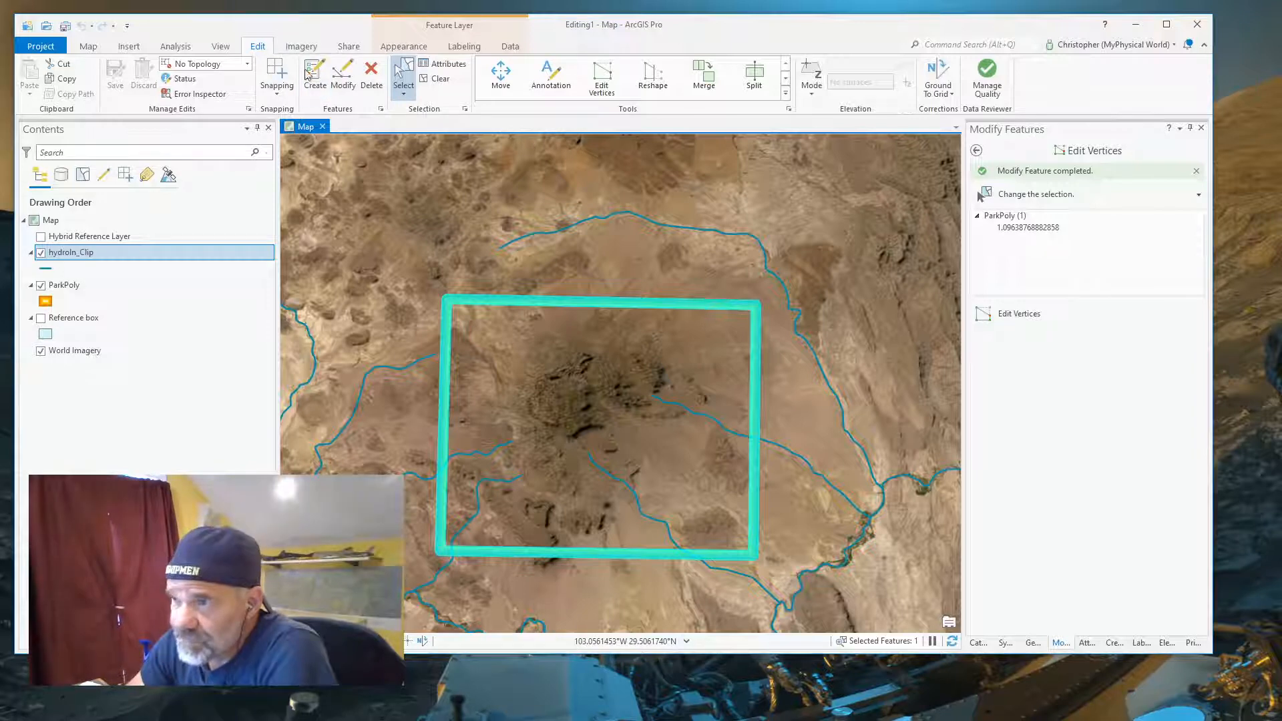
click(652, 87)
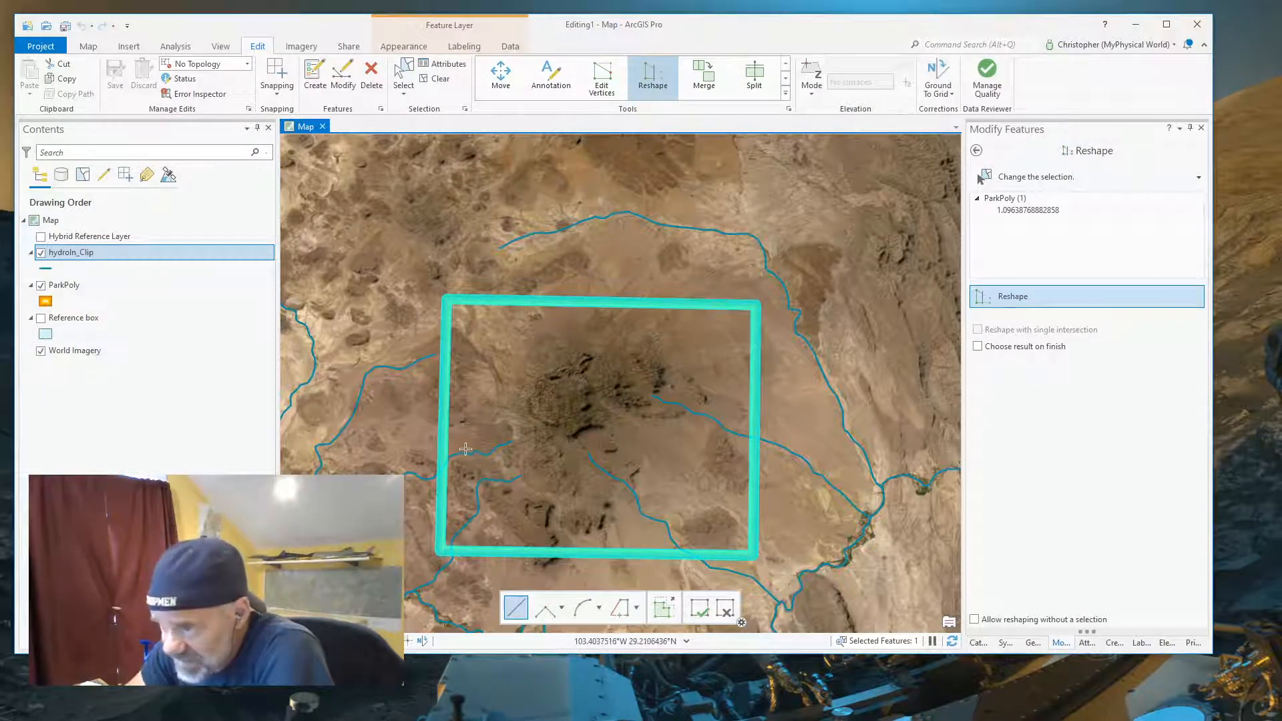
click(457, 449)
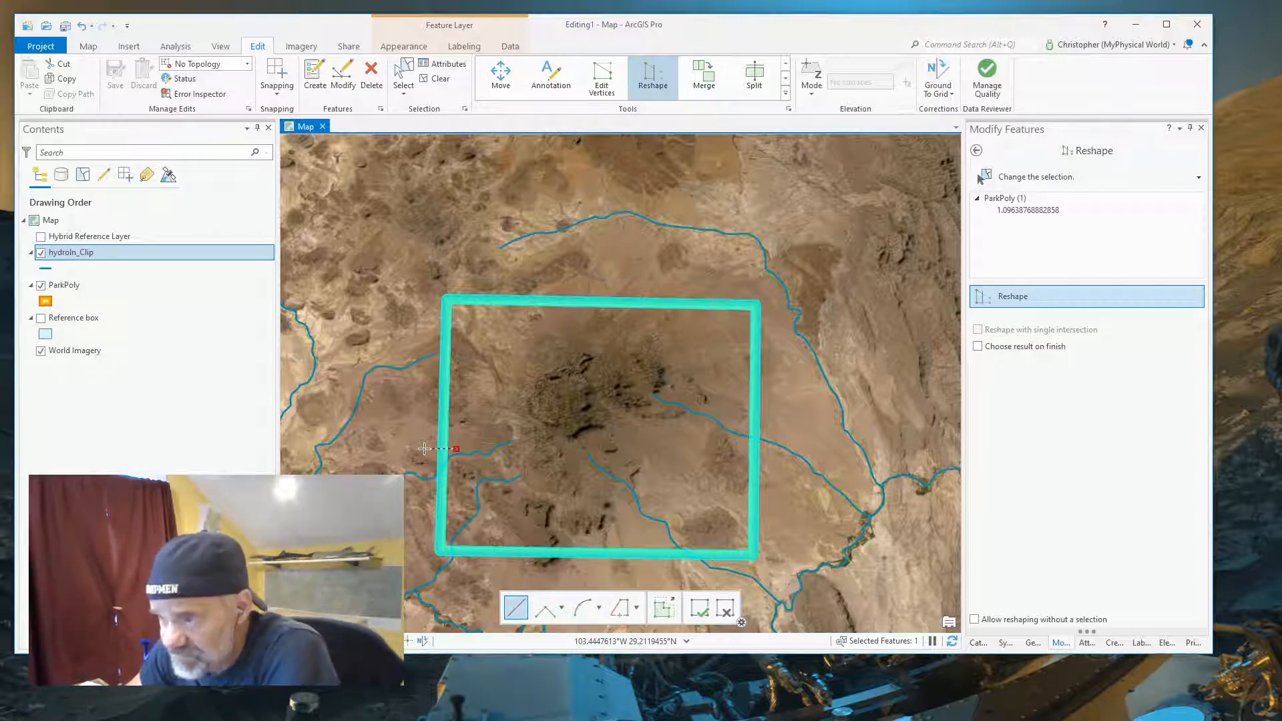
click(425, 449)
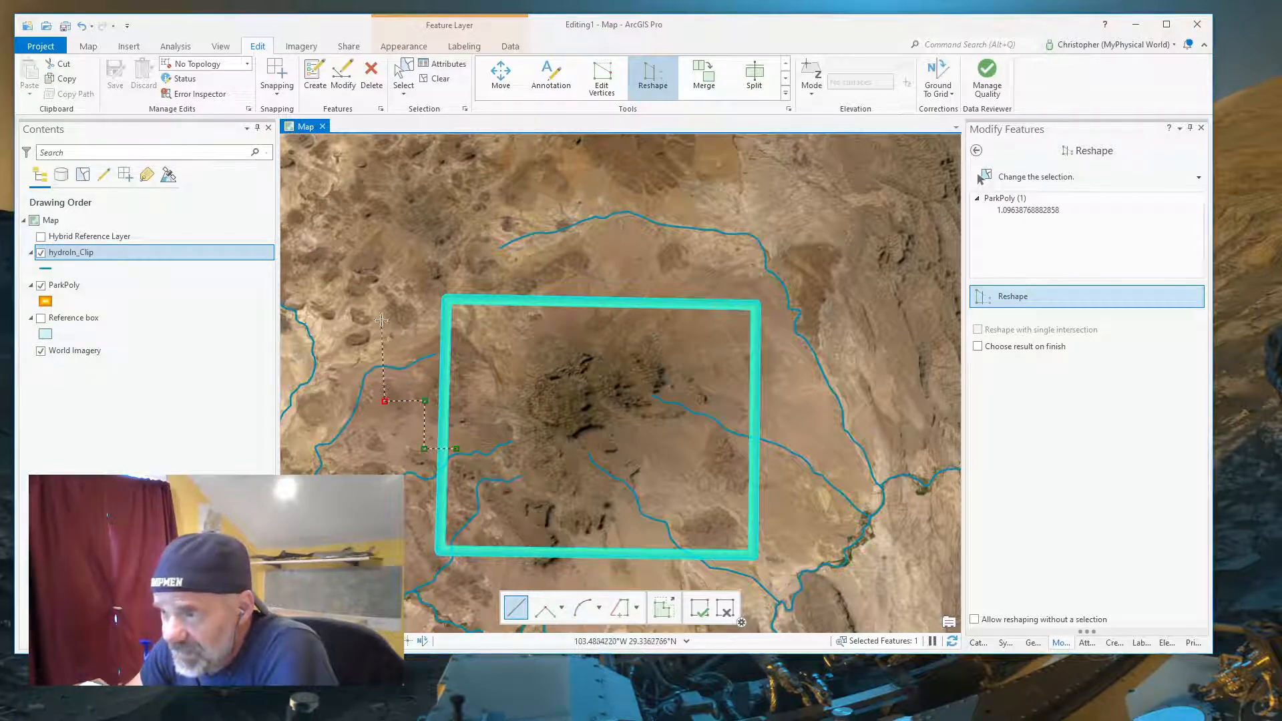
- Continue the ParkPoly reshape sketch in right-angled steps around the northwestern corner and across the north to beyond the rectangle's eastern side
click(389, 257)
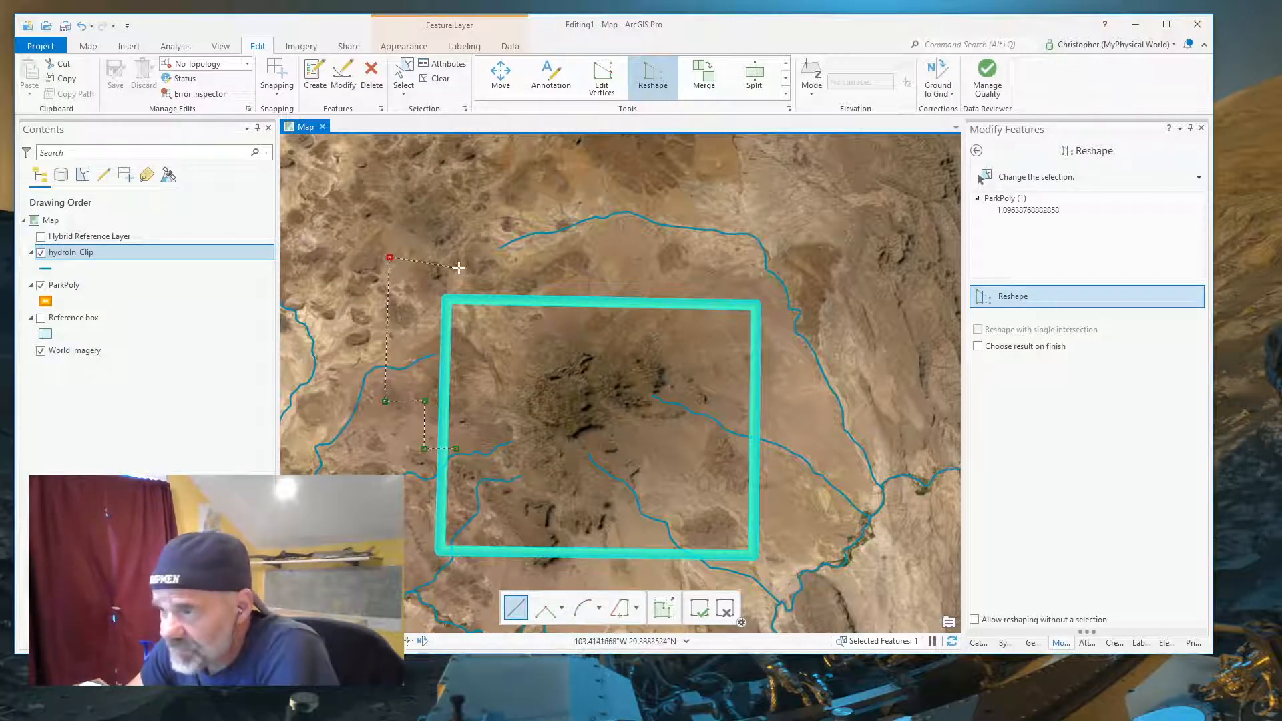
click(461, 259)
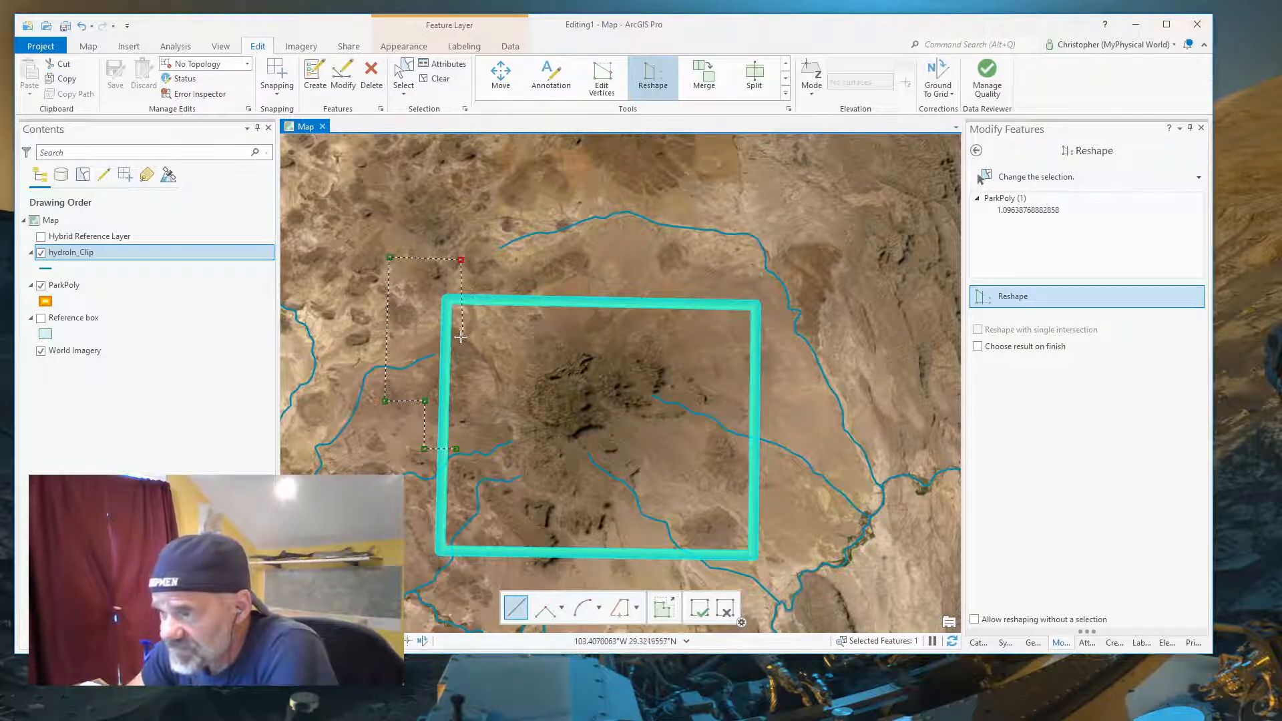
click(519, 346)
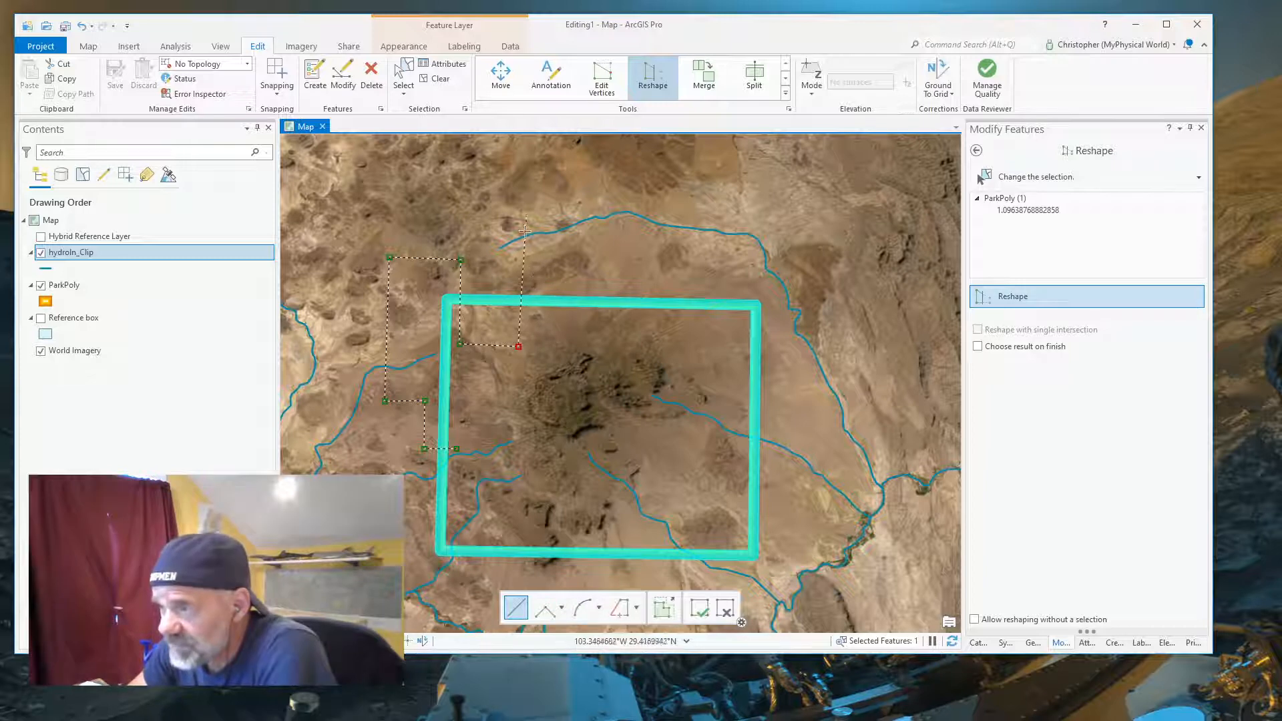
click(526, 182)
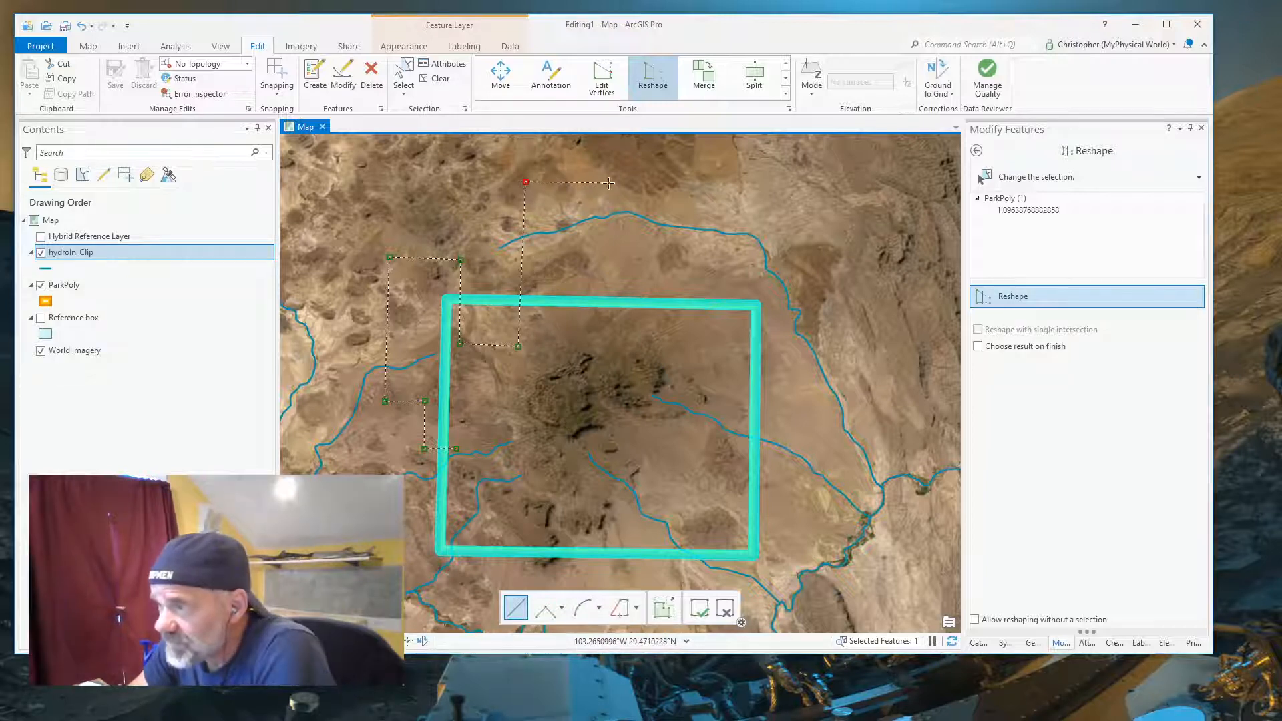
click(608, 183)
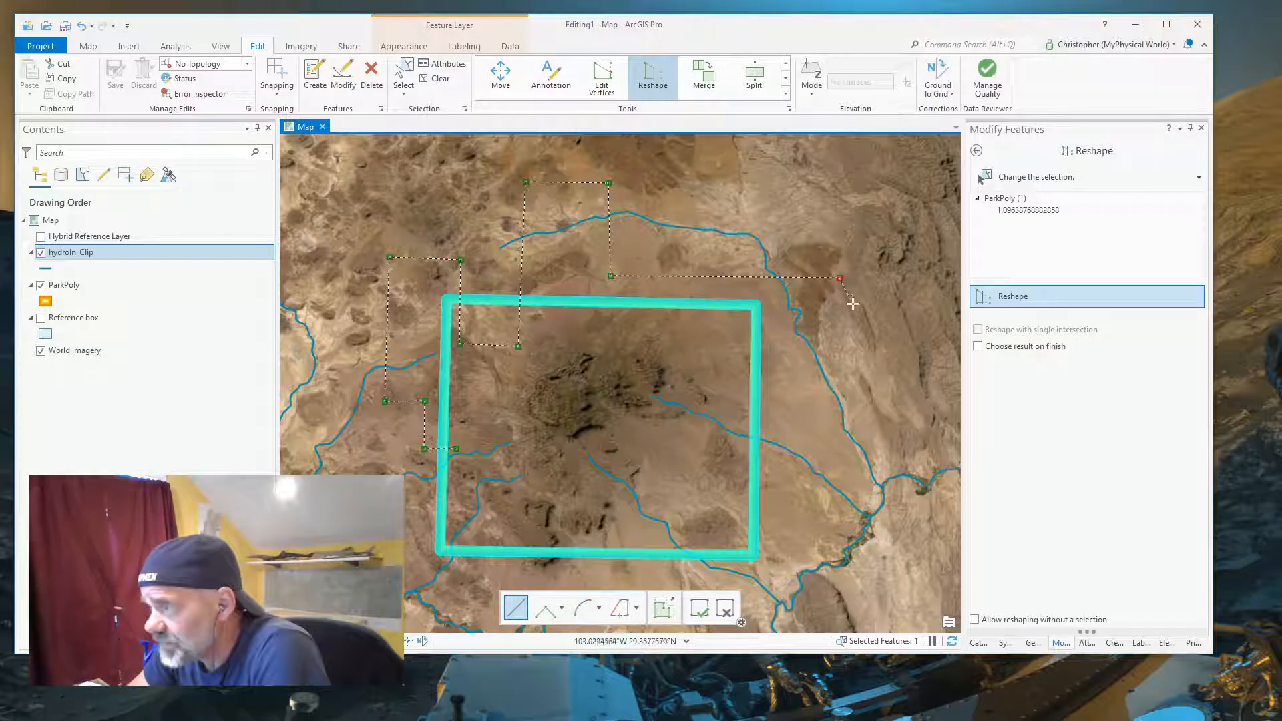
- Sketch an irregular eastern edge south to the river, follow it southwest, step back inside the rectangle's southeastern corner, and finish the reshape
click(858, 312)
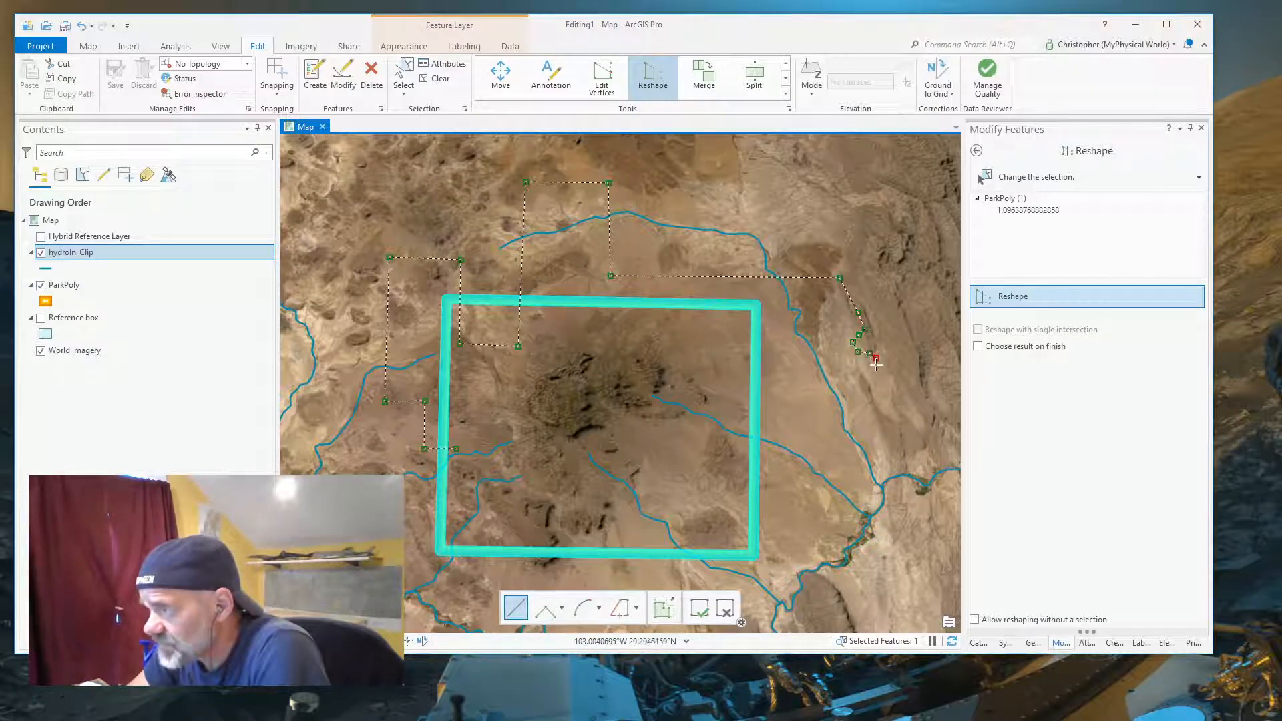
click(865, 392)
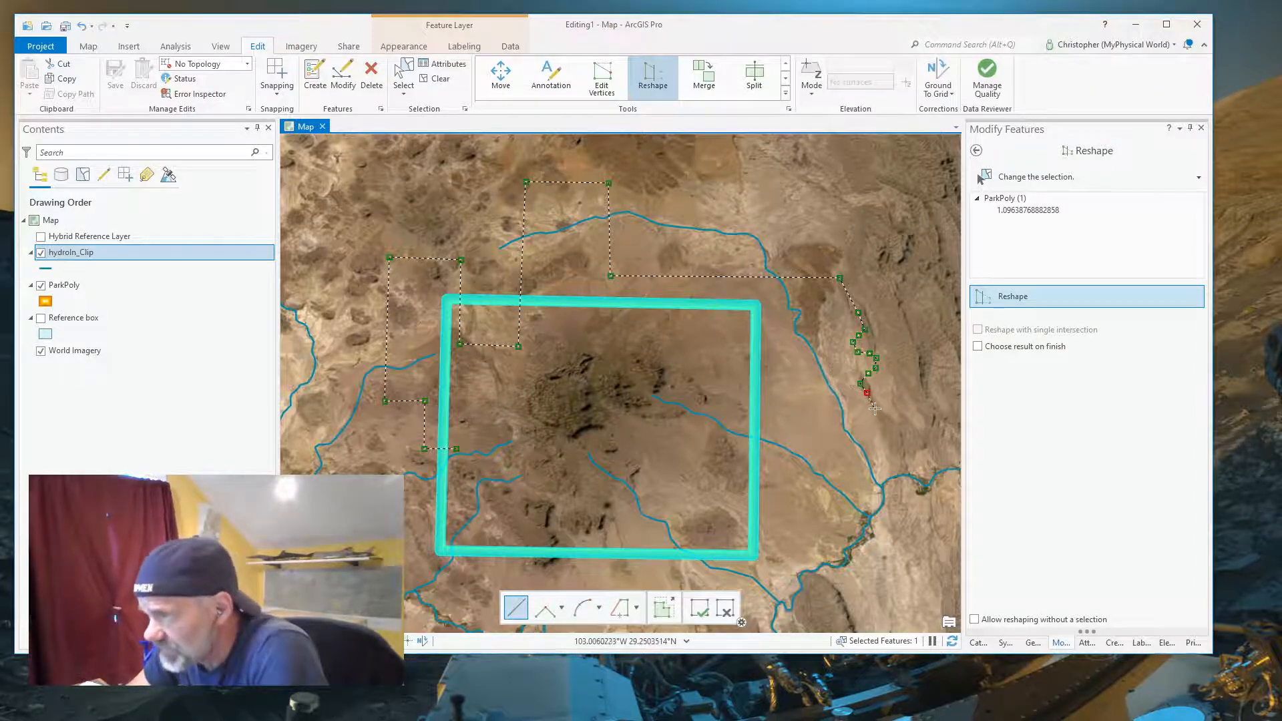
click(857, 452)
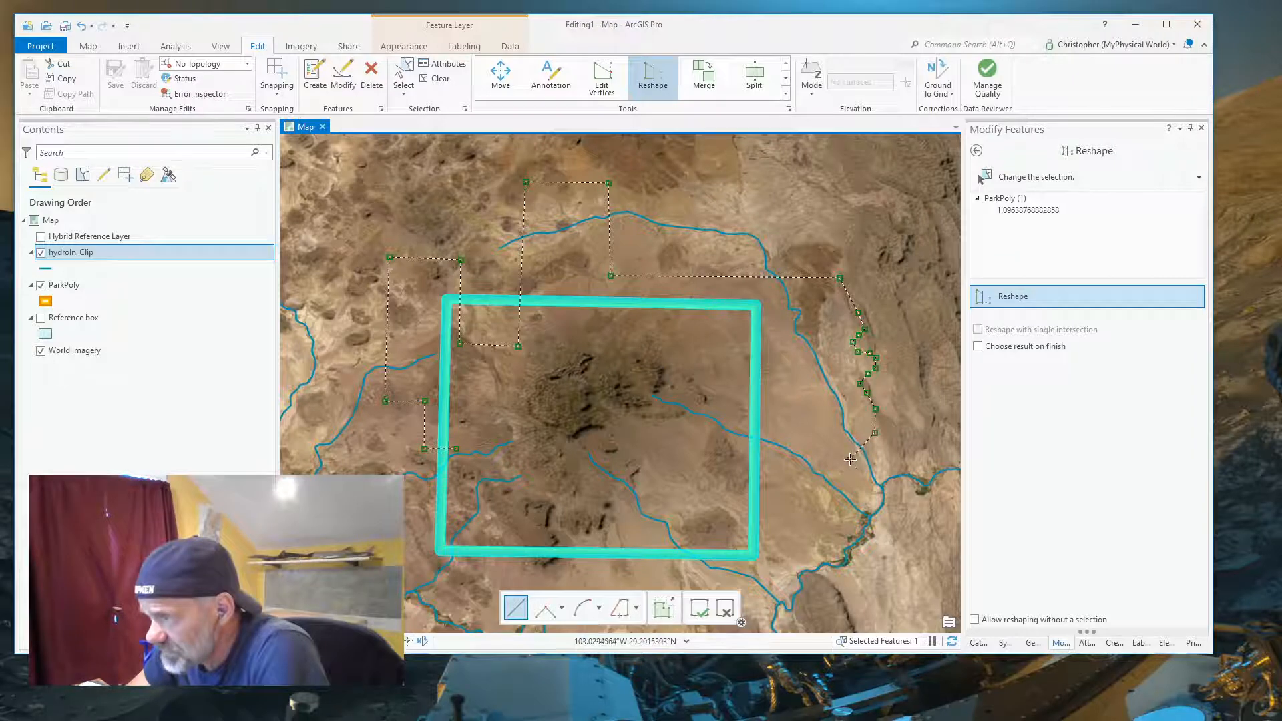
click(862, 498)
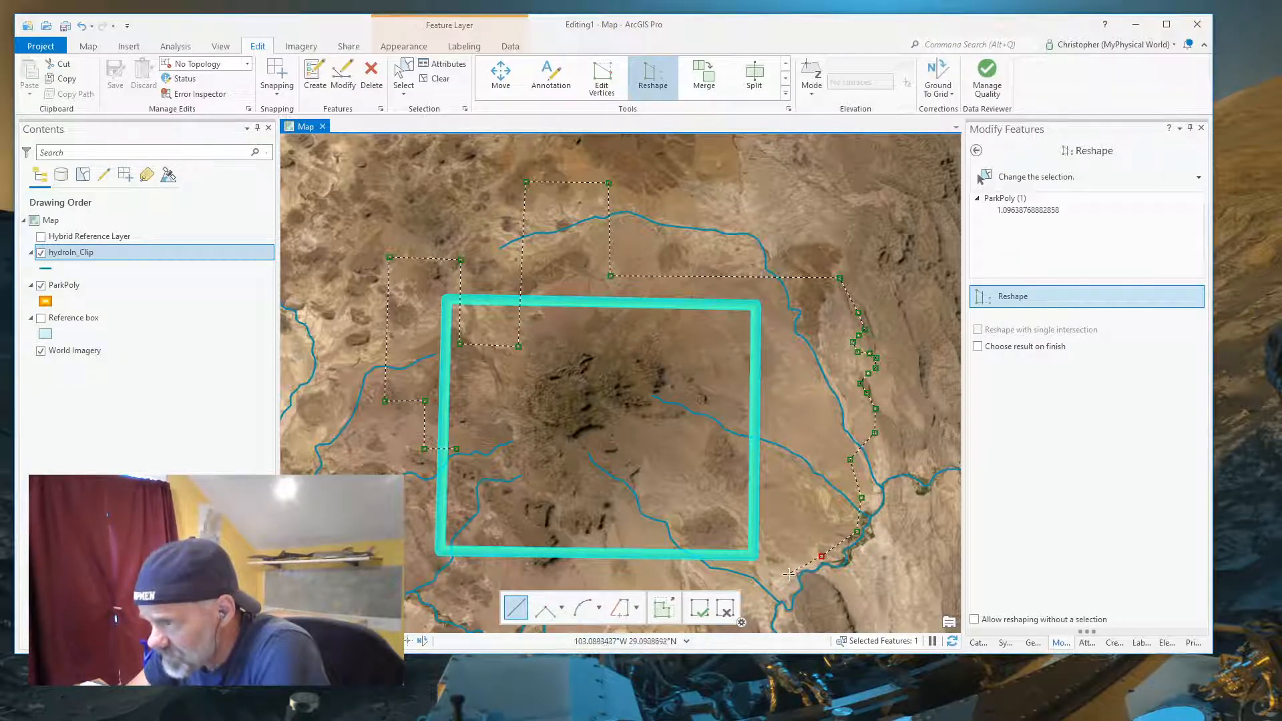
click(788, 576)
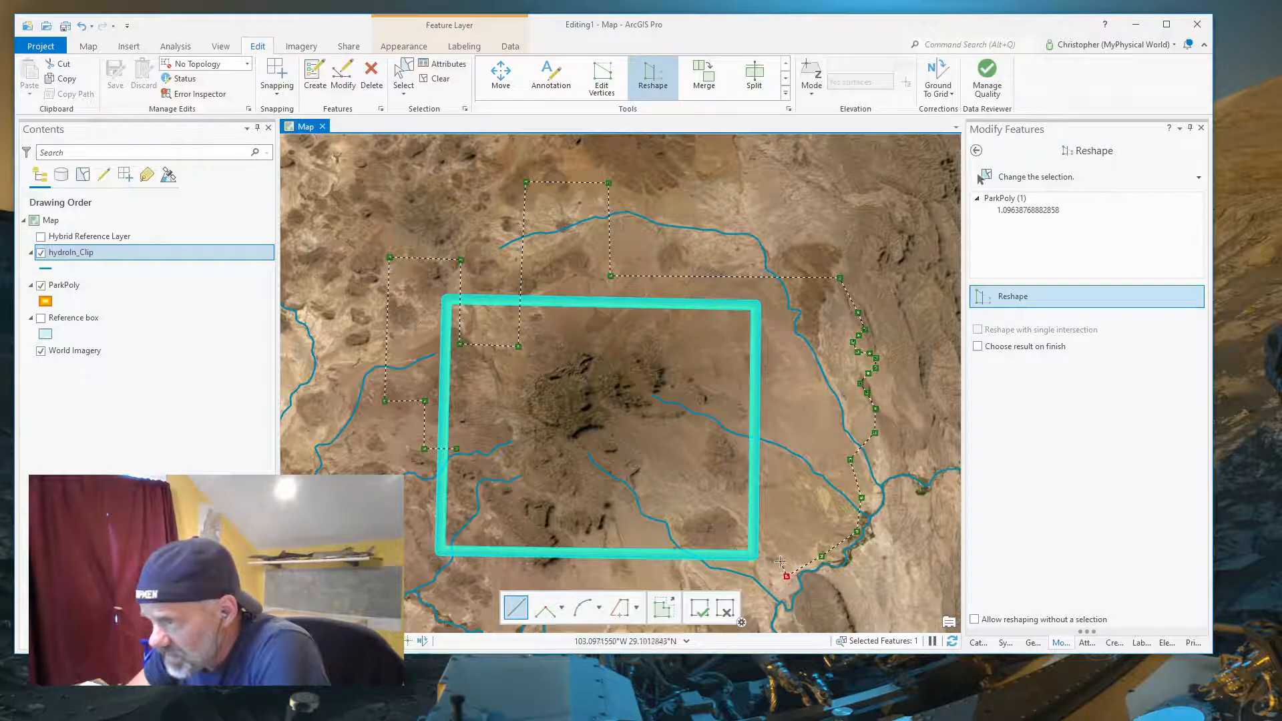
click(786, 509)
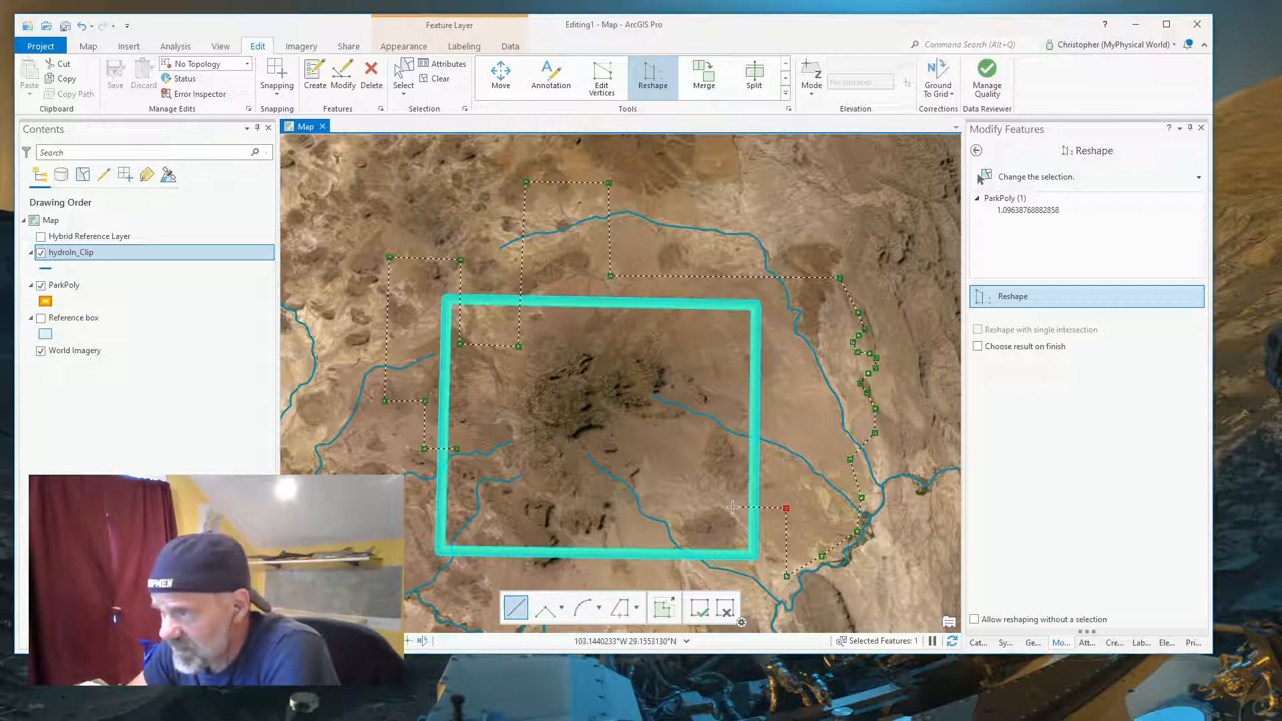
double_click(732, 507)
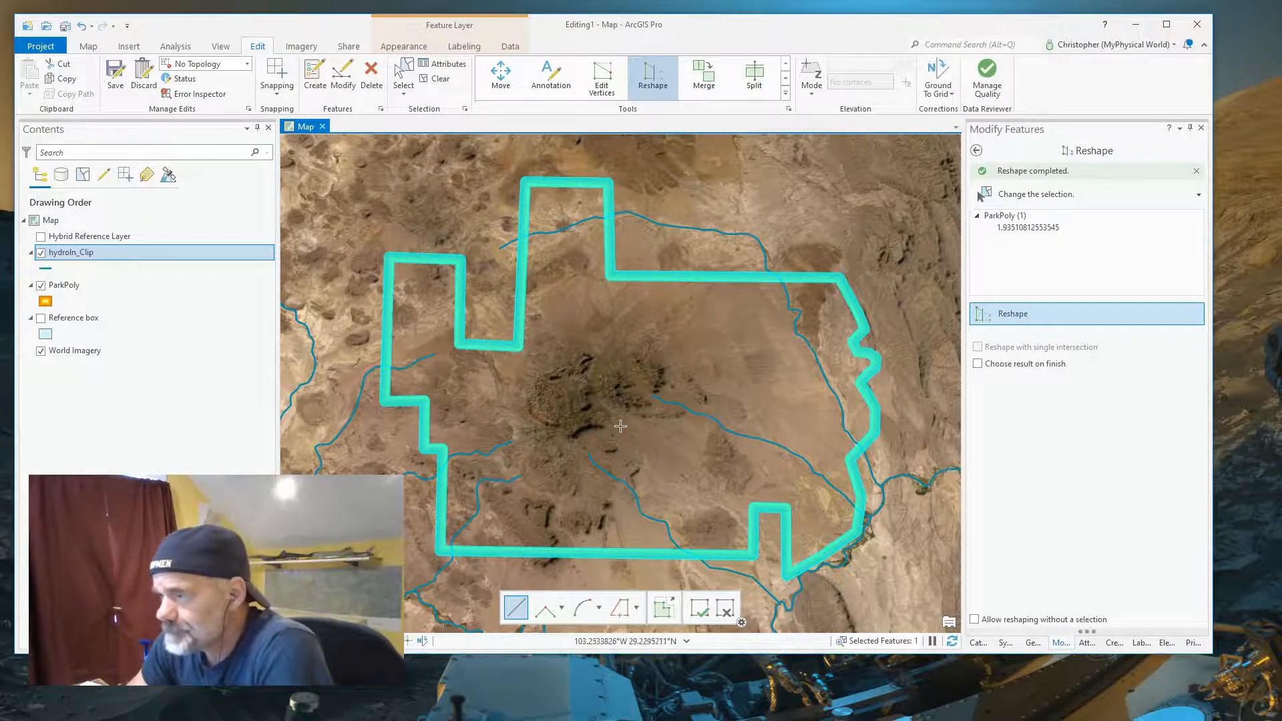
- Examine the reshaped ParkPoly boundary against the surrounding streams at smaller and larger scales, especially along its southern edge
scroll(621, 426, down, 4)
scroll(620, 426, down, 1)
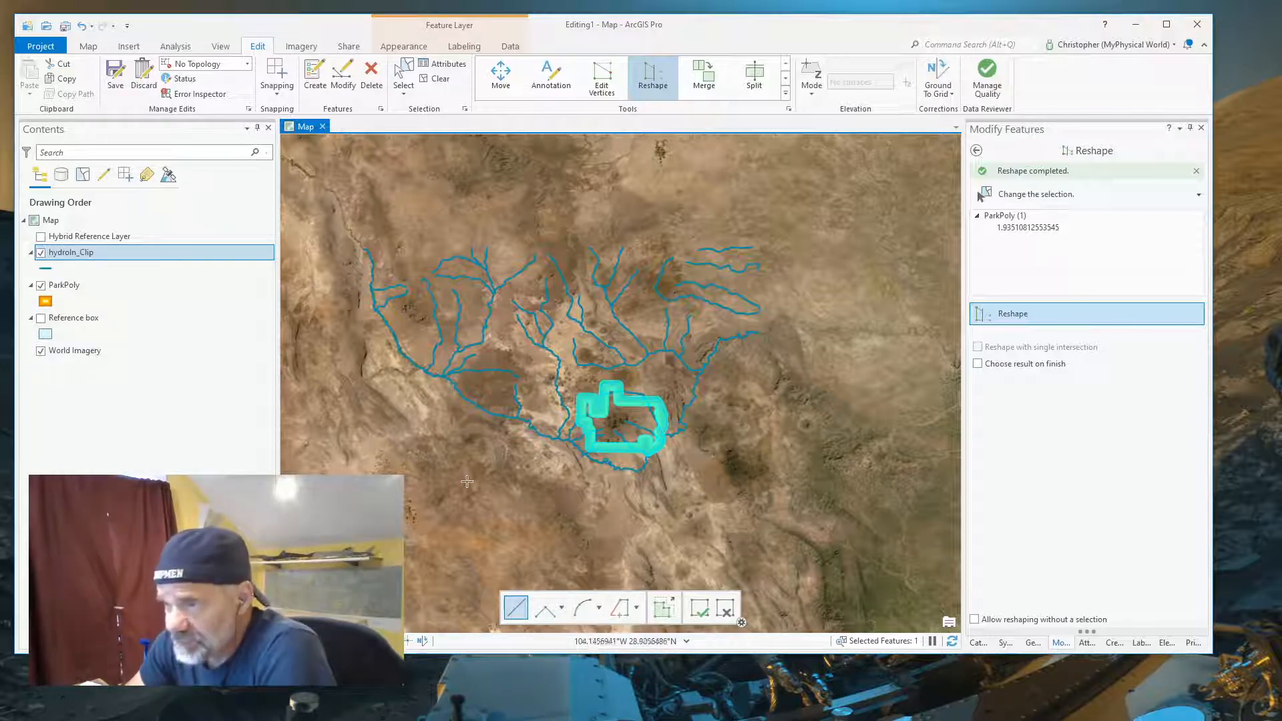
scroll(600, 483, up, 1)
scroll(600, 483, up, 4)
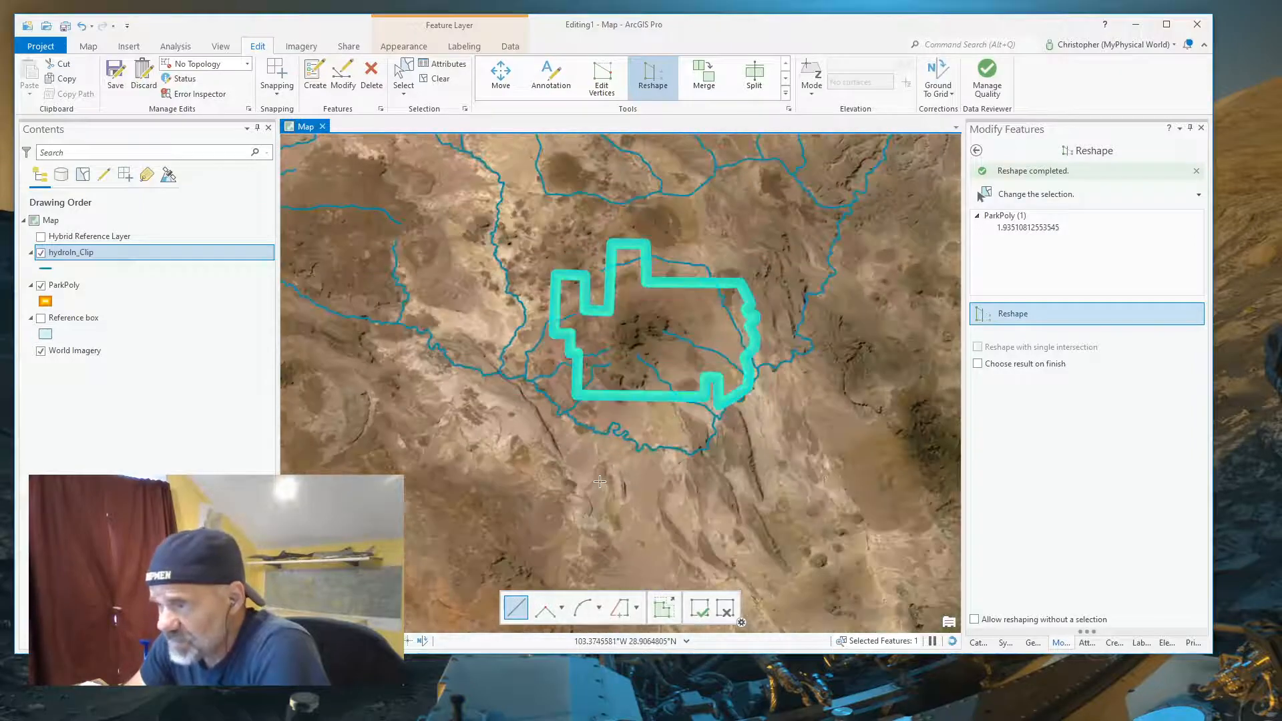
scroll(835, 214, up, 4)
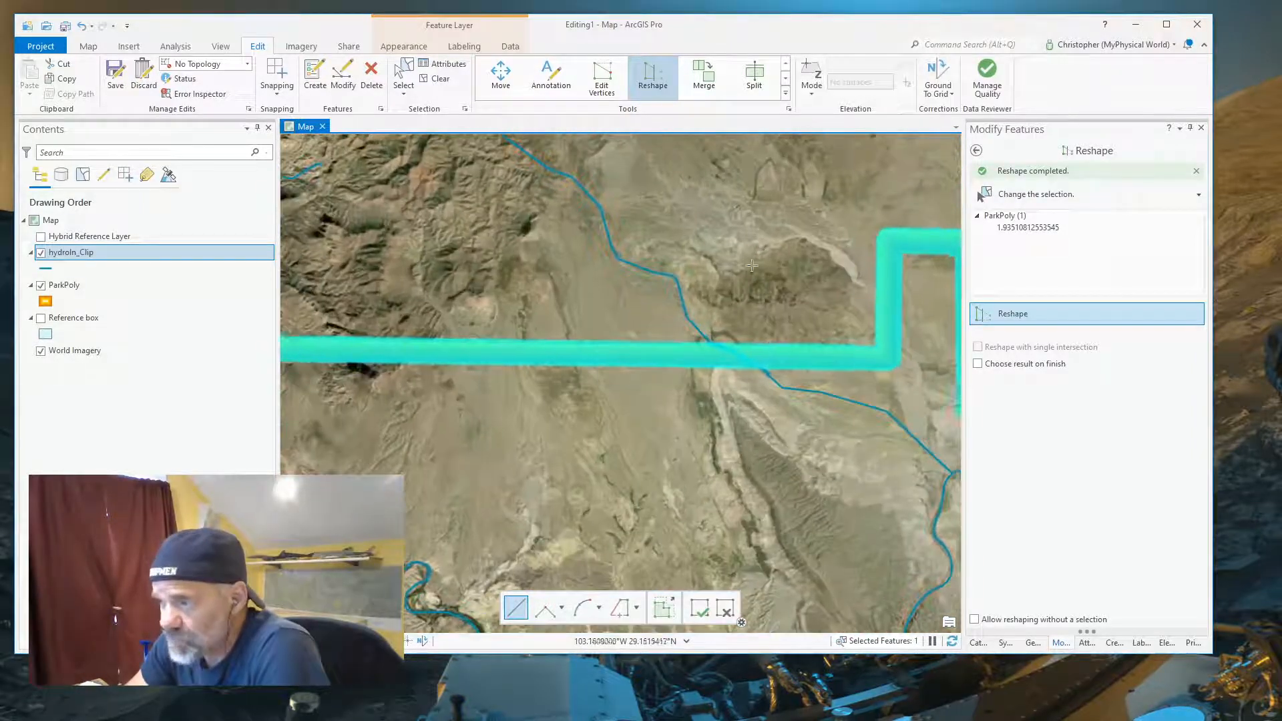
scroll(560, 424, down, 2)
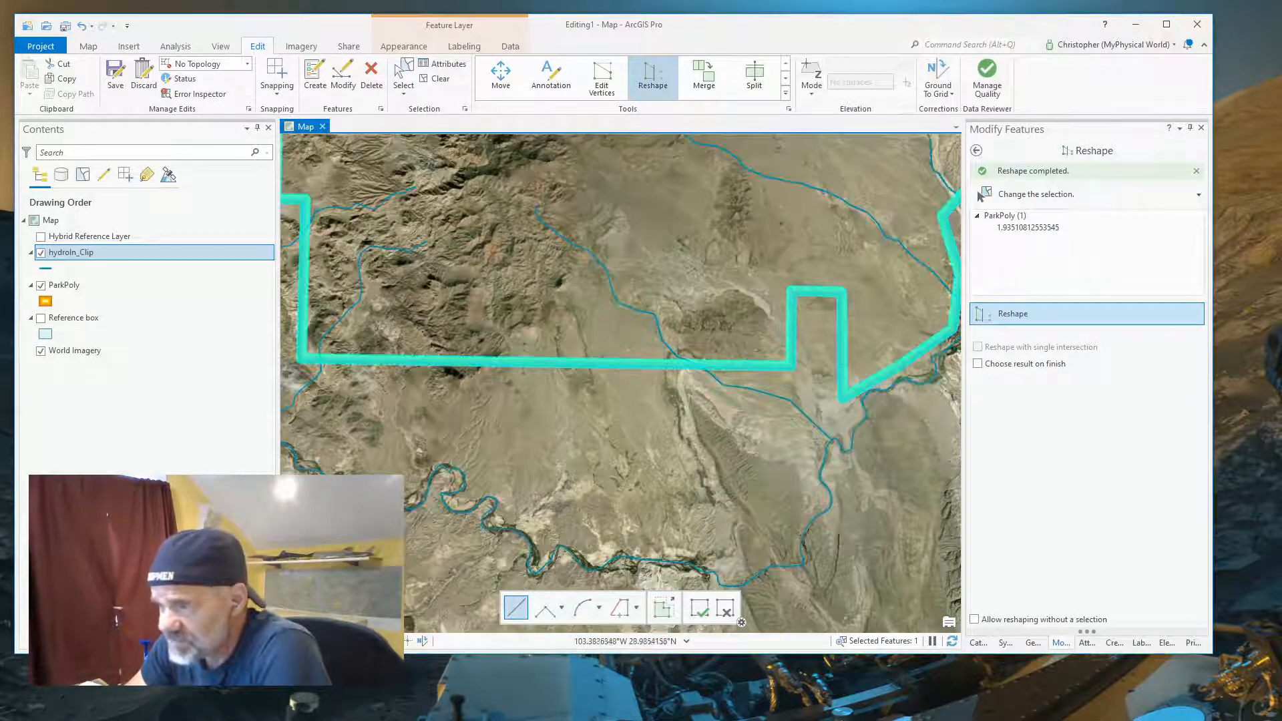
scroll(325, 592, down, 2)
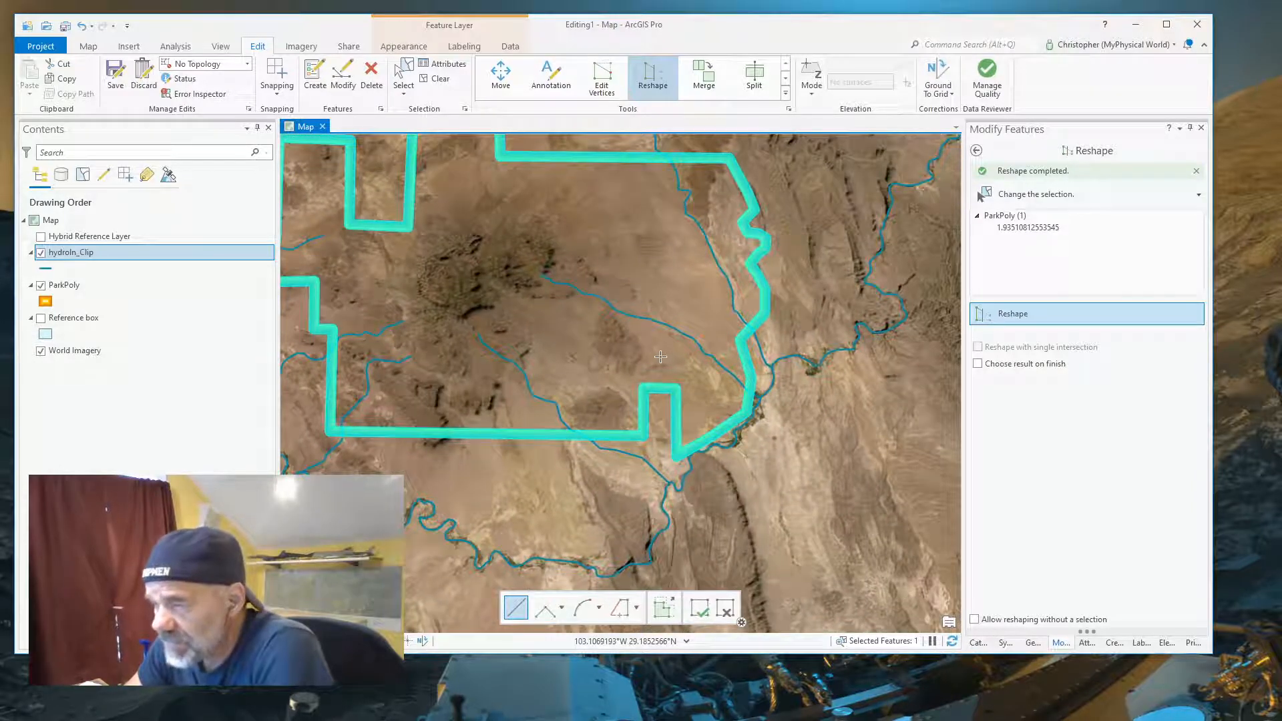